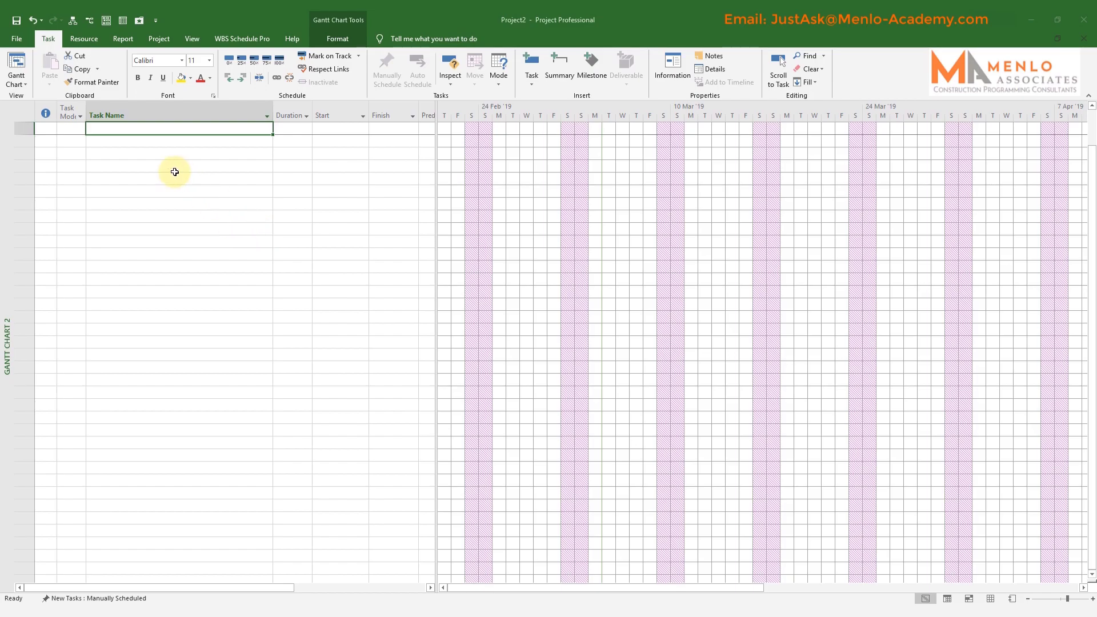
# Enter Start Job and Dig Holes as the first two task names in the task table.
pyautogui.press('F2')
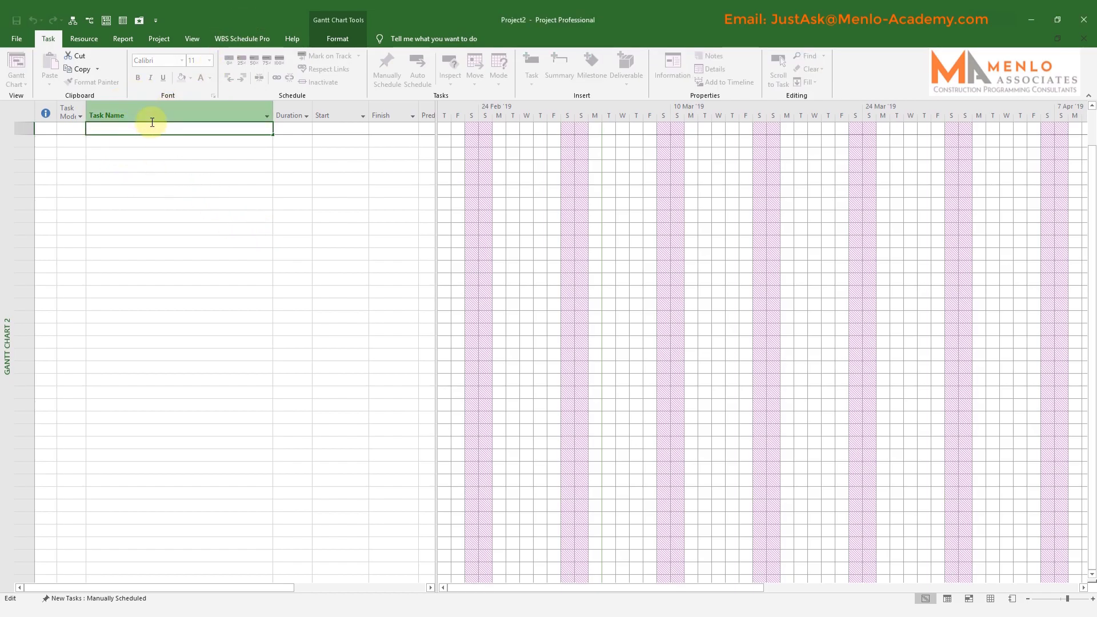
pyautogui.click(167, 108)
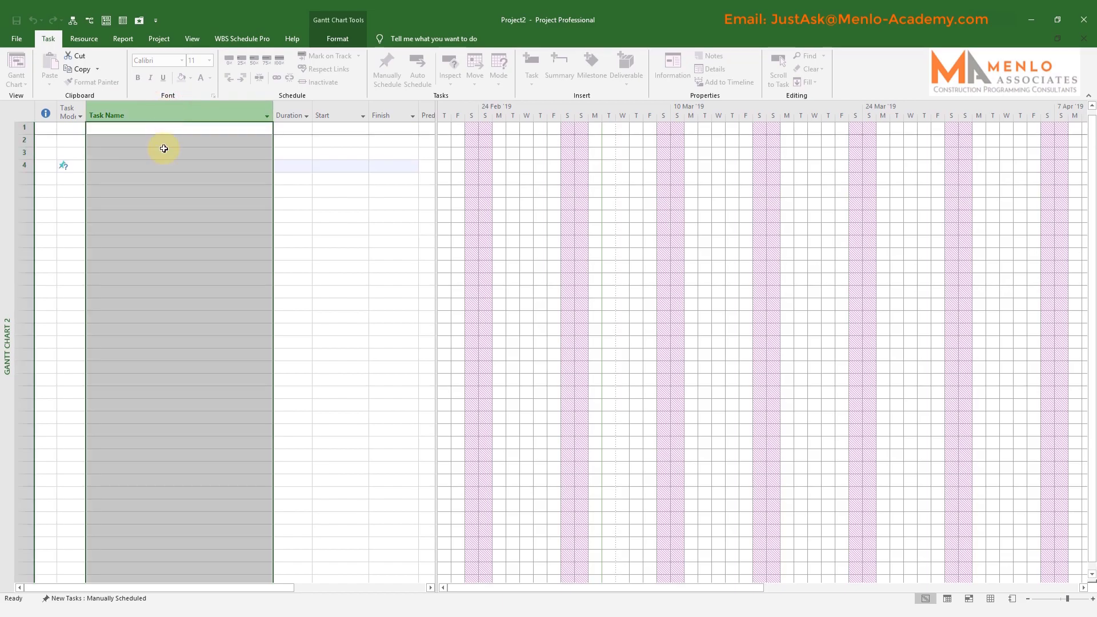
pyautogui.click(135, 129)
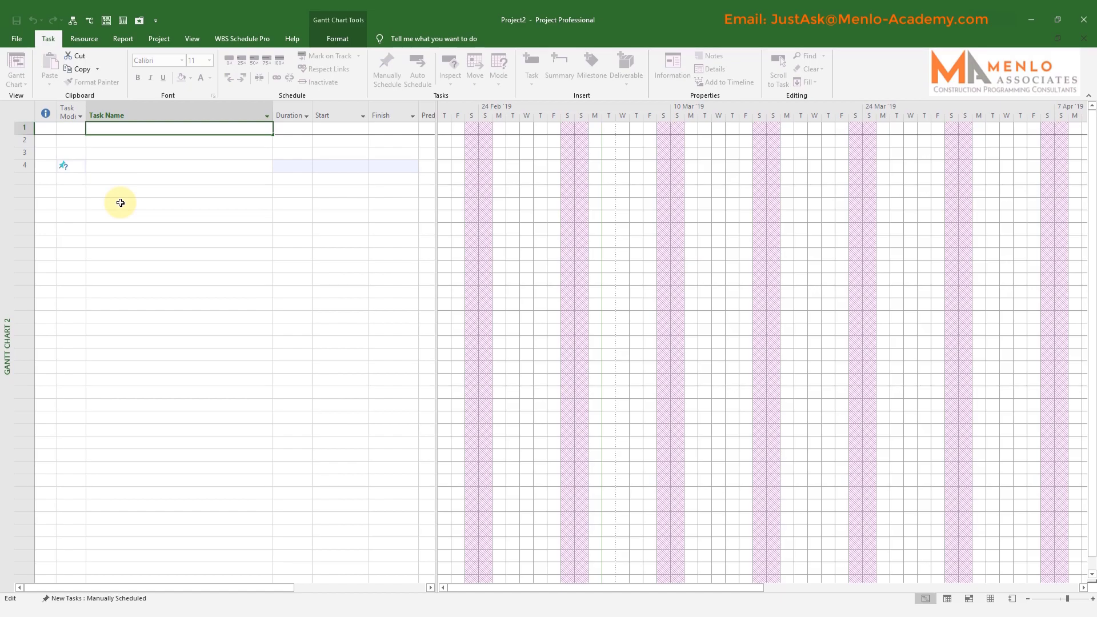
pyautogui.write('Start Job')
pyautogui.press('Return')
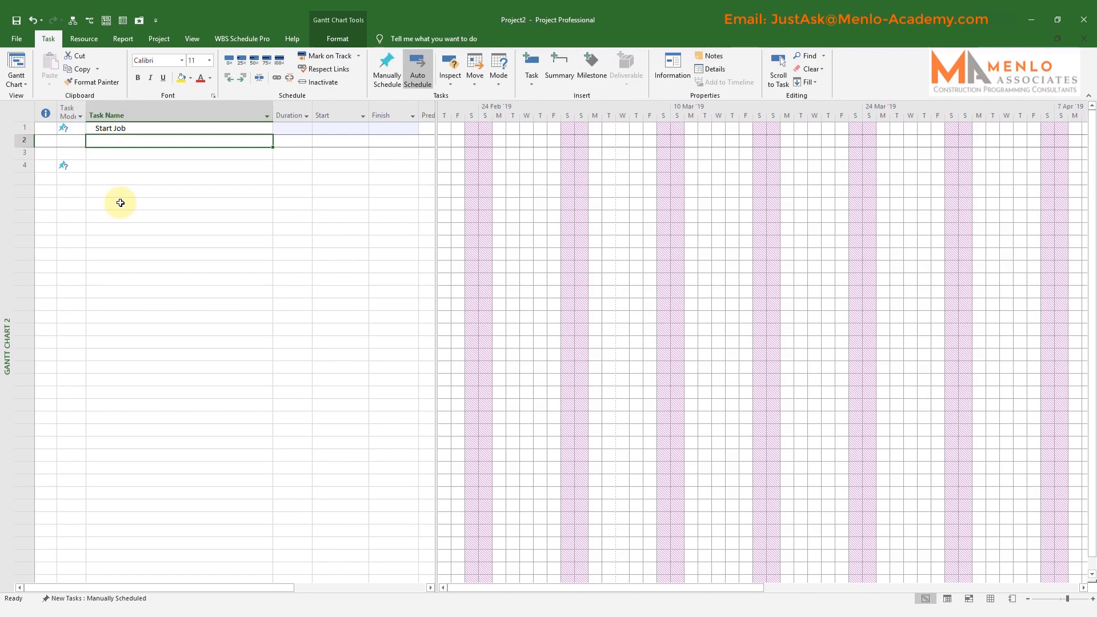
pyautogui.write('Dig Holes')
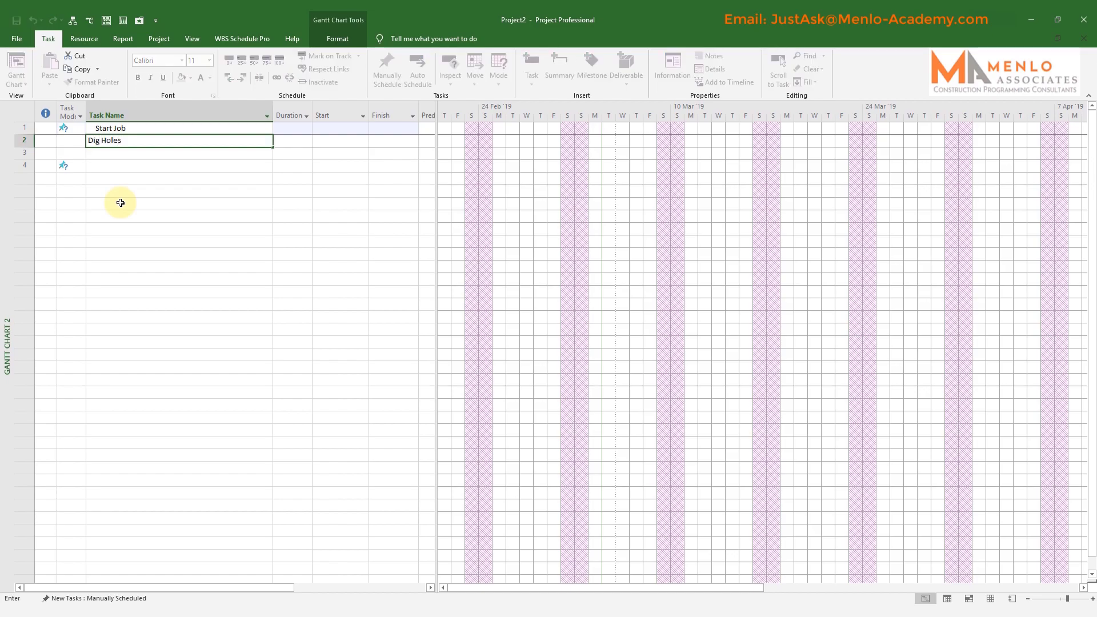
pyautogui.press('Return')
# Add the tasks Stand fence posts and pour concrete in rows 3 and 4.
pyautogui.write('Stand ')
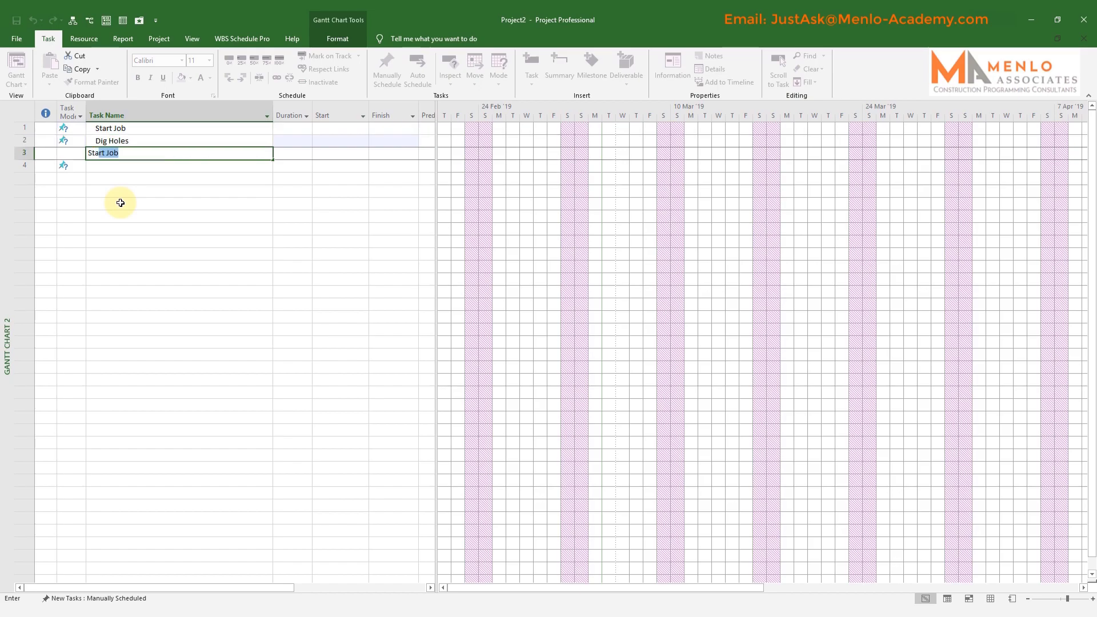
pyautogui.write('fence posts')
pyautogui.click(123, 166)
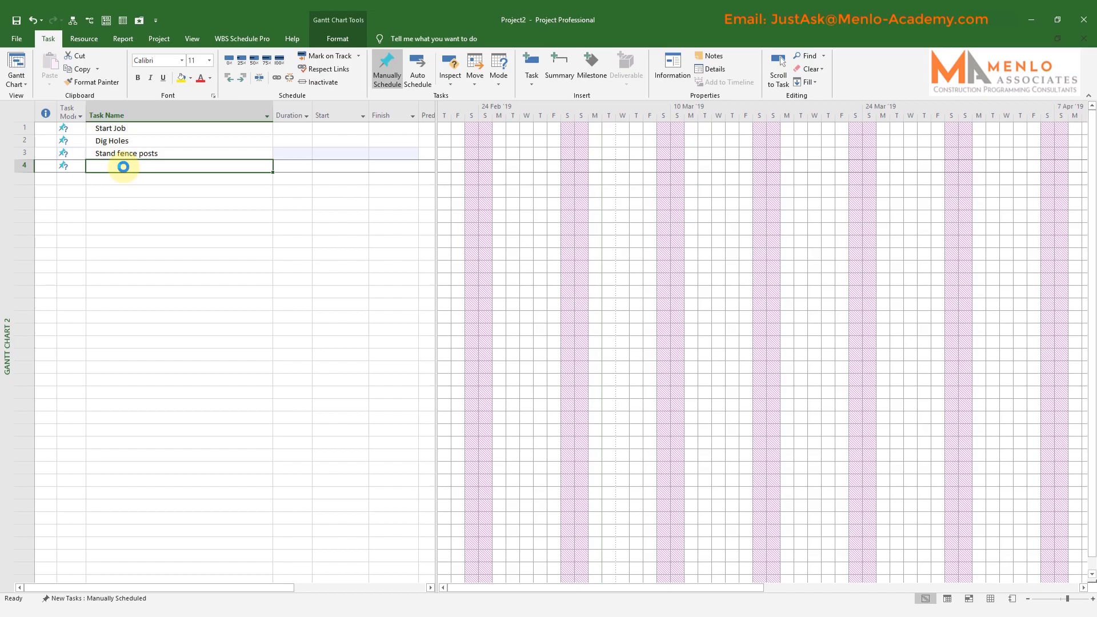
pyautogui.write('po')
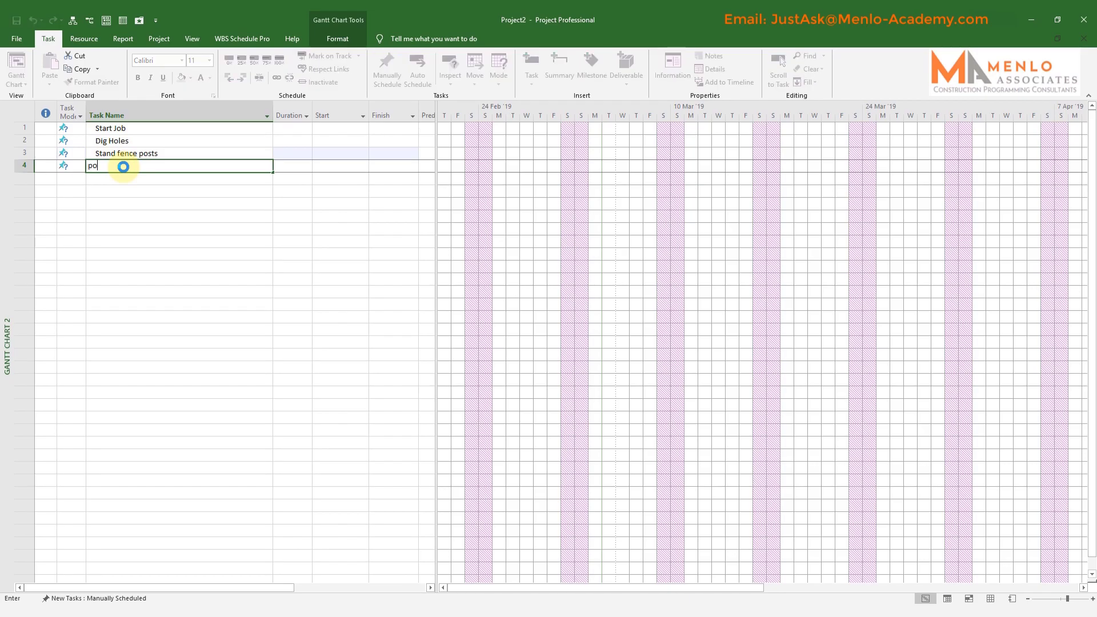
pyautogui.write('ur concrete')
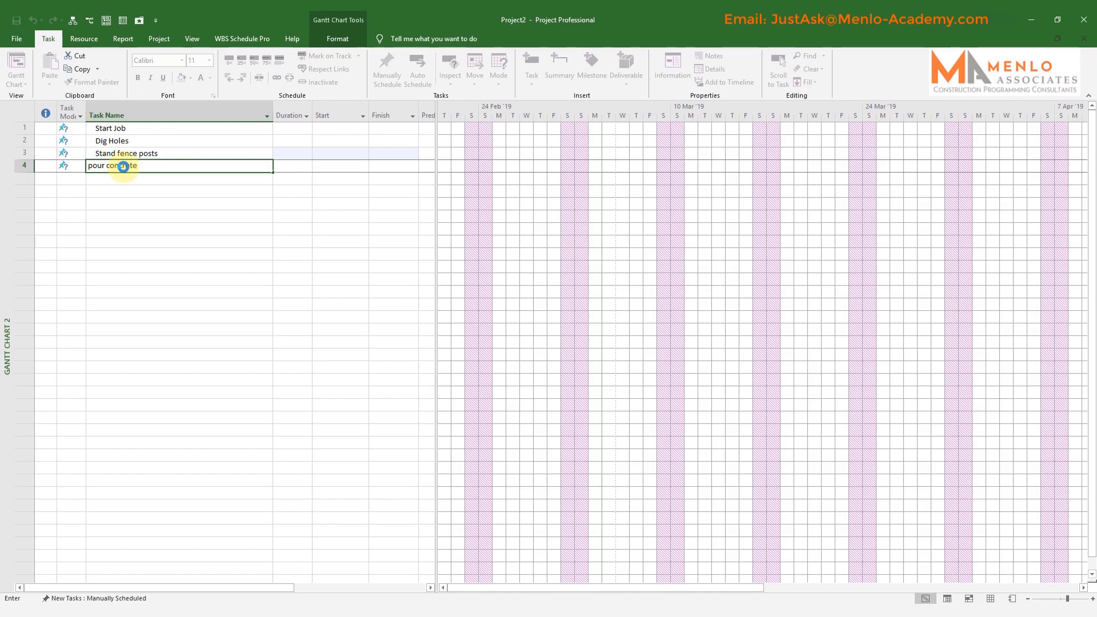
pyautogui.press('Return')
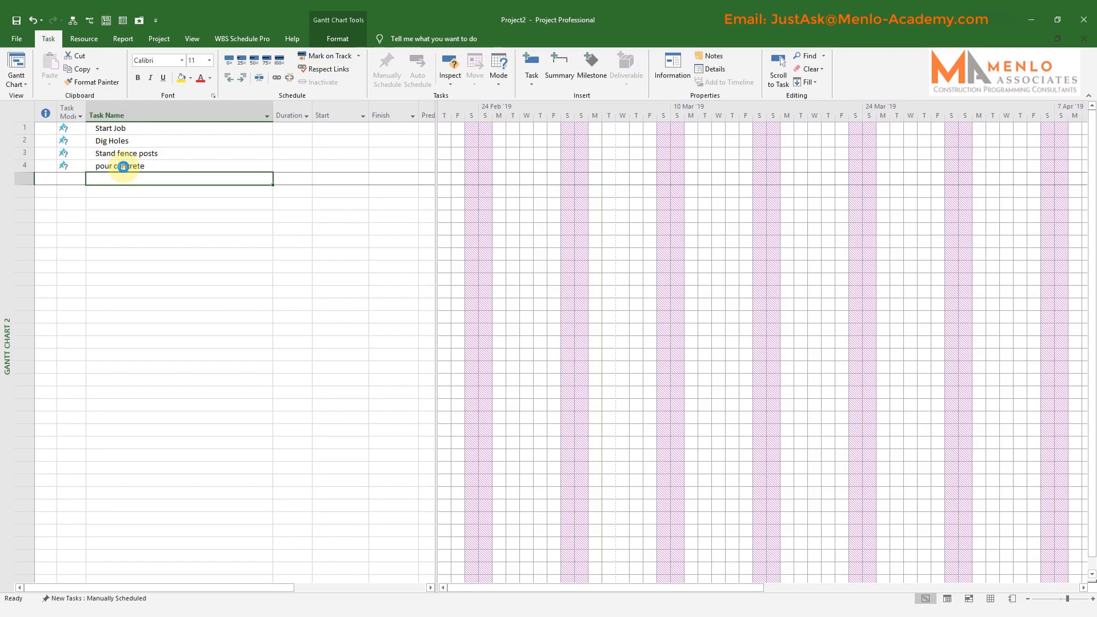
# Add the tasks curing time, Fix fence rails and fix fance palings in rows 5 to 7.
pyautogui.write('curing ')
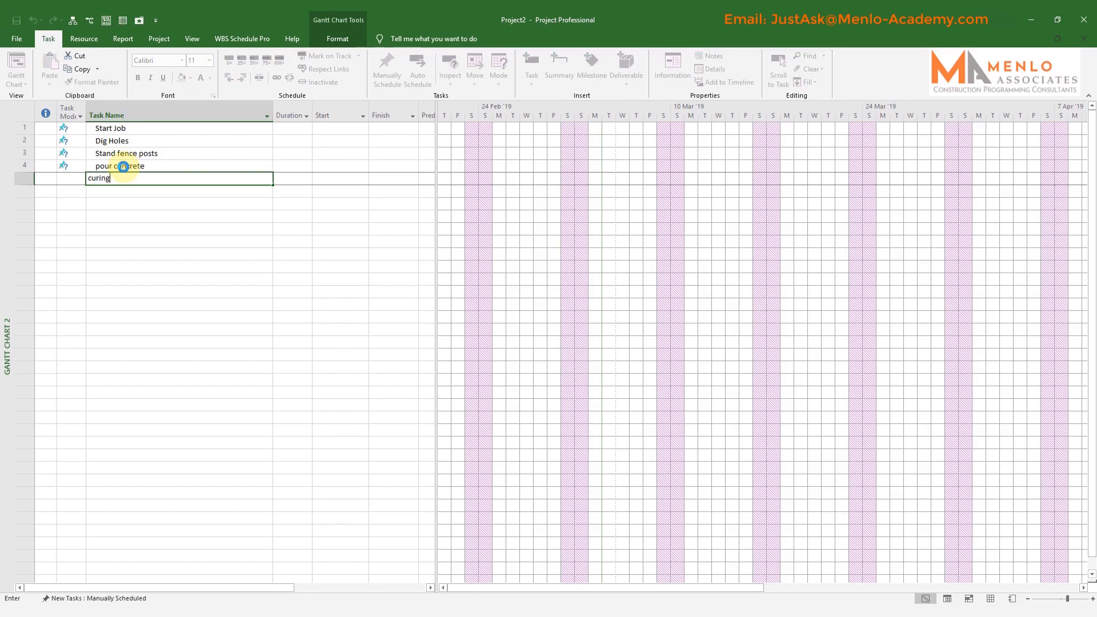
pyautogui.write('time')
pyautogui.click(121, 193)
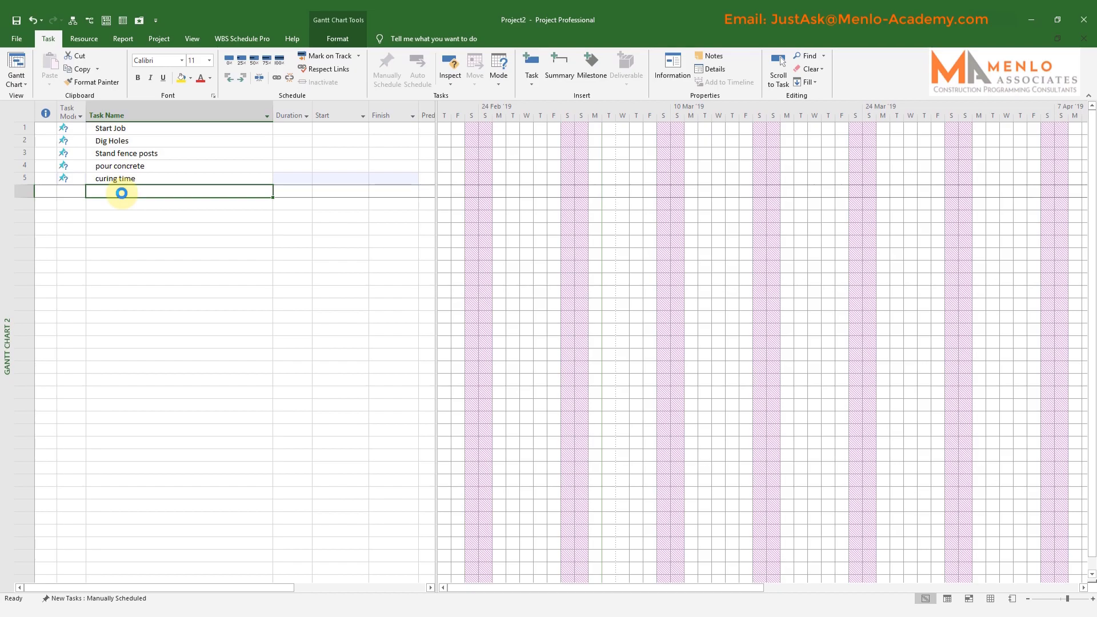
pyautogui.write('Fix ')
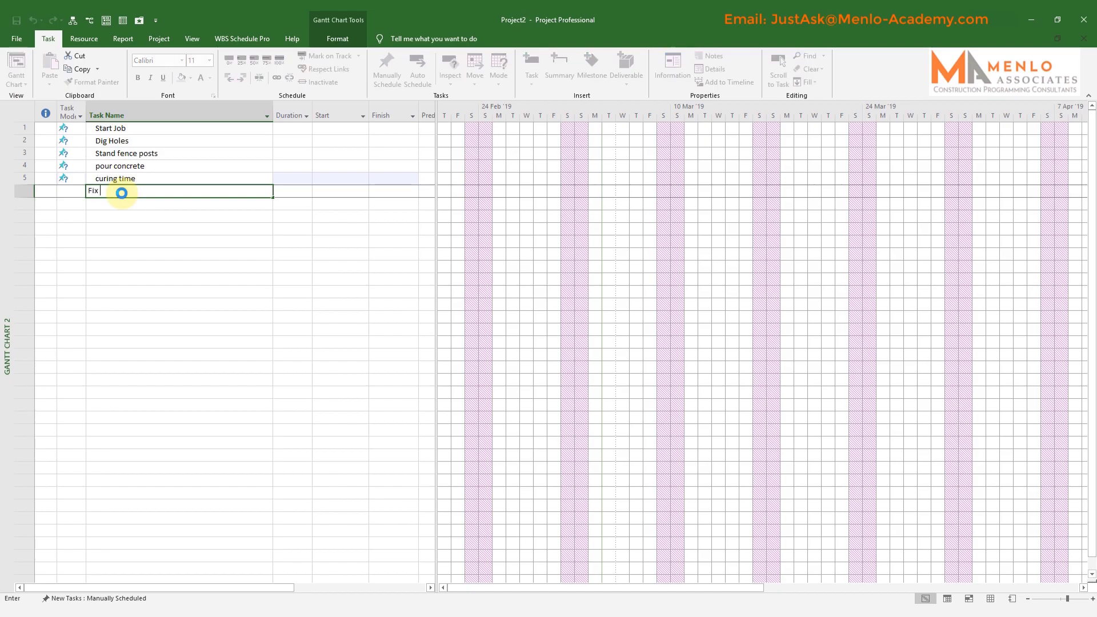
pyautogui.write('fence rails')
pyautogui.press('Return')
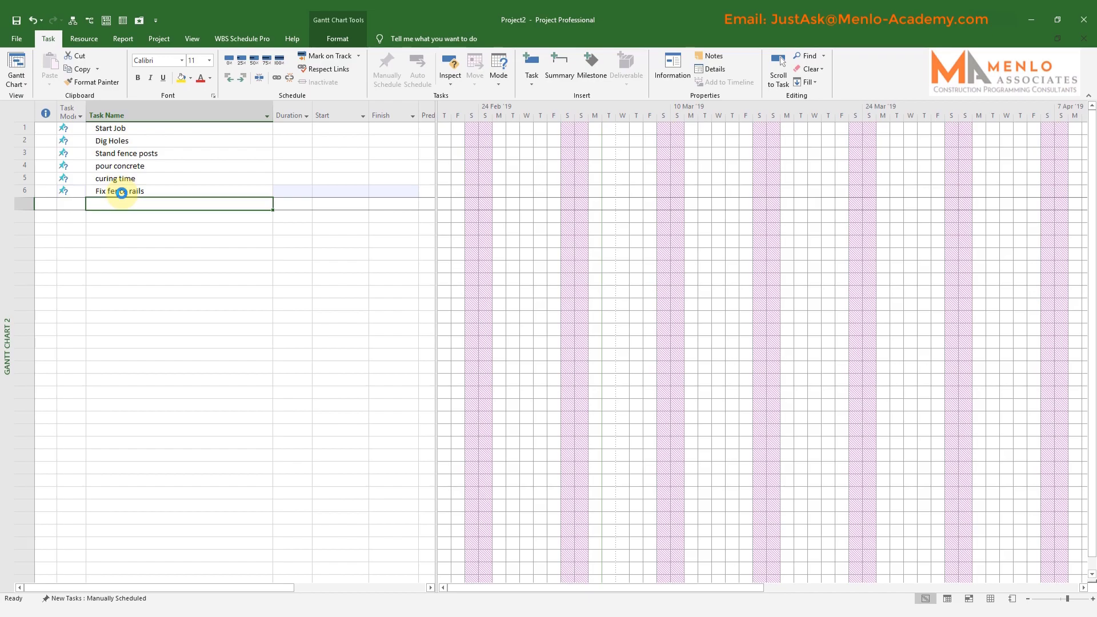
pyautogui.write('fix fance palings')
pyautogui.press('Return')
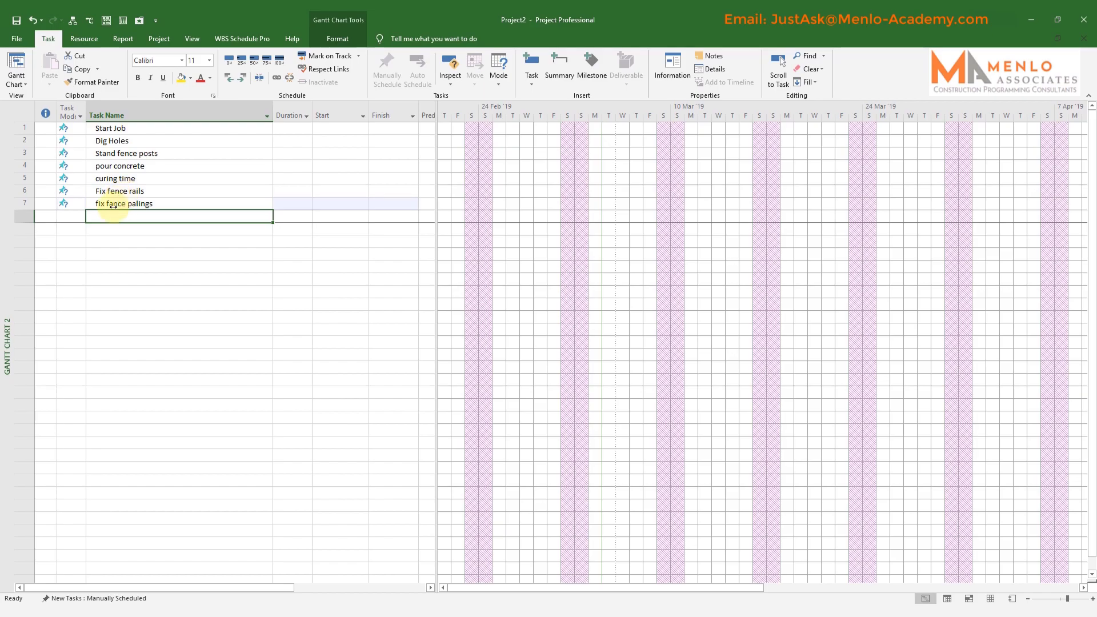
pyautogui.click(112, 203)
pyautogui.doubleClick(112, 204)
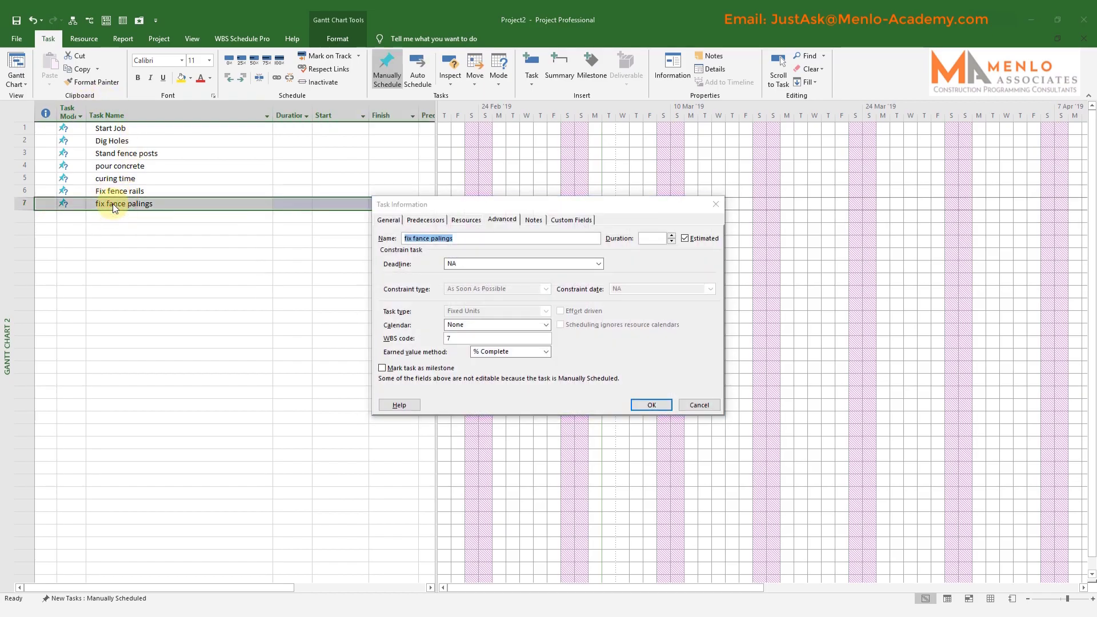
pyautogui.click(699, 406)
# Correct the spelling of task 7's name to fix fence palings directly in its cell.
pyautogui.click(118, 204)
pyautogui.click(105, 204)
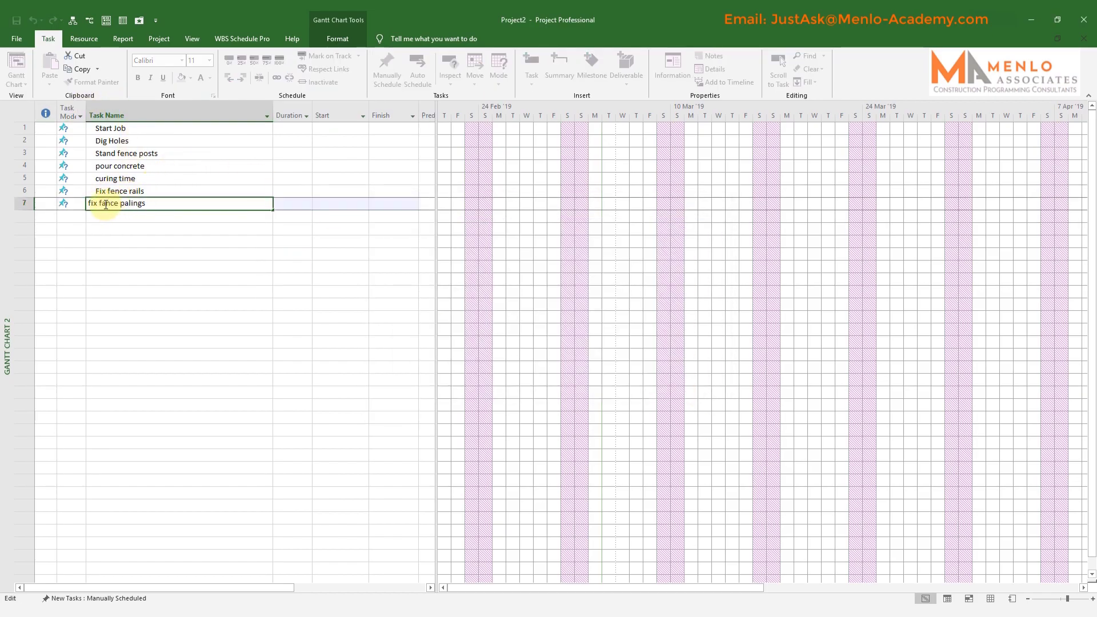
pyautogui.press('Return')
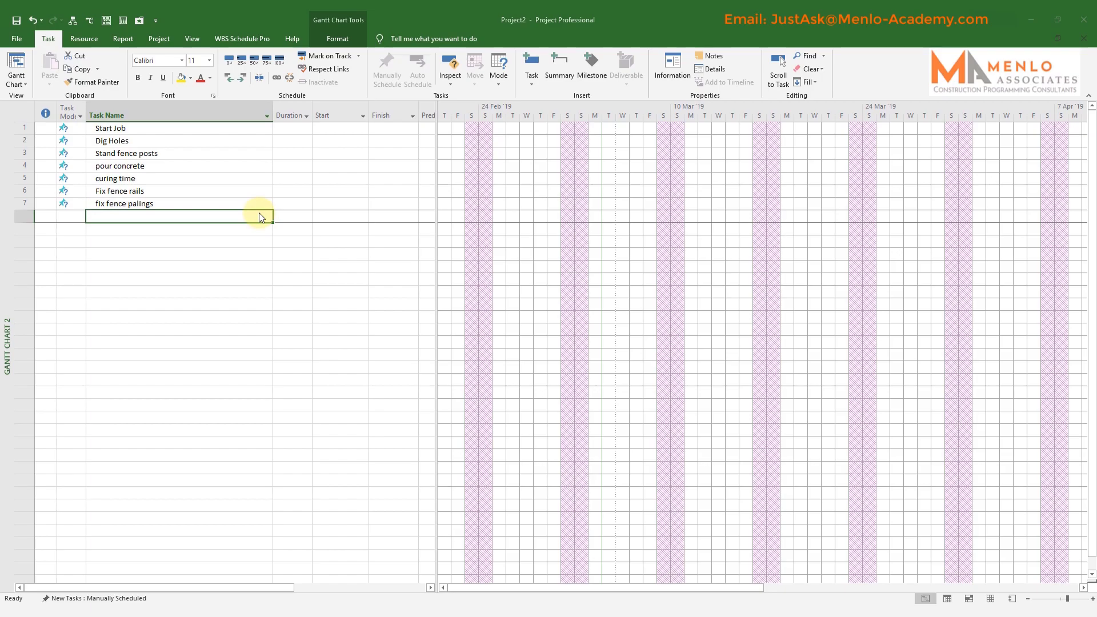
# View the Task Information of the fix fence palings task and close it without changes.
pyautogui.click(227, 204)
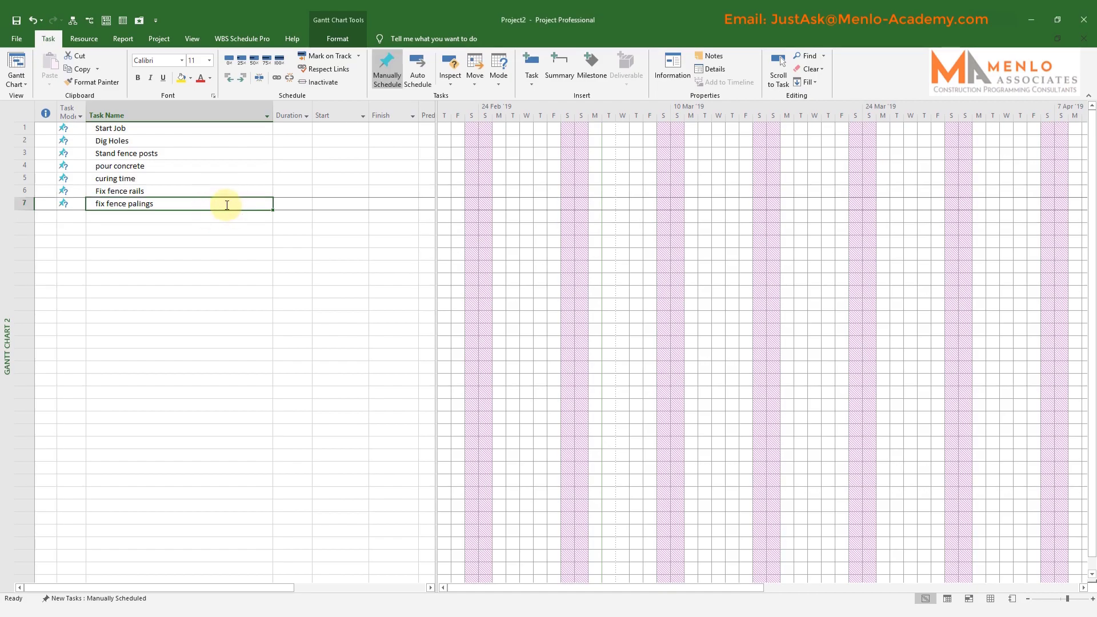
pyautogui.doubleClick(149, 205)
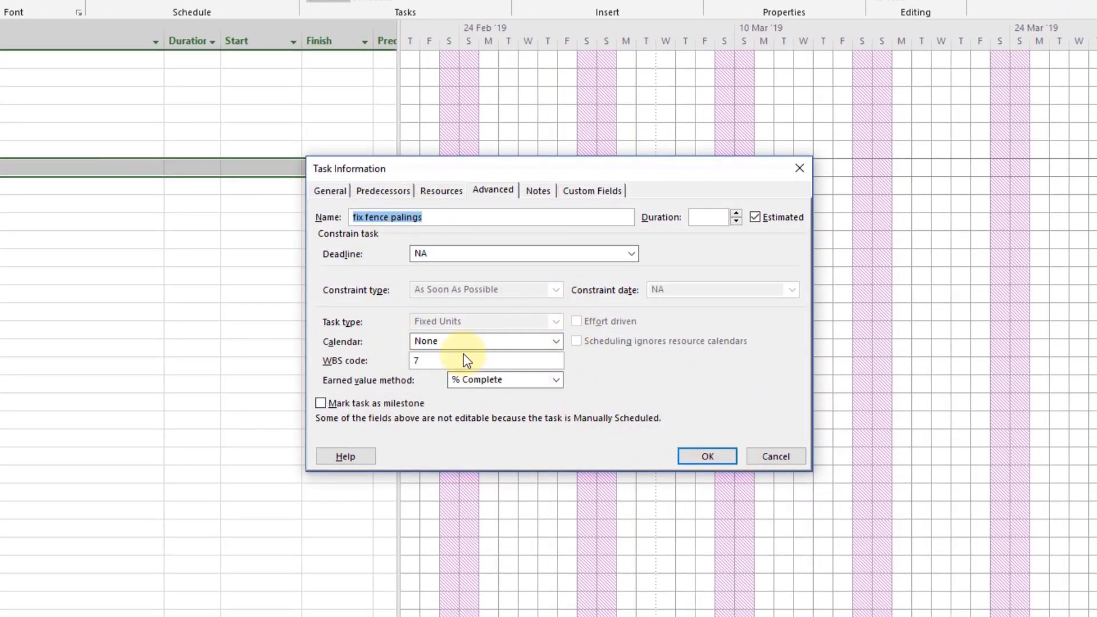
pyautogui.click(762, 456)
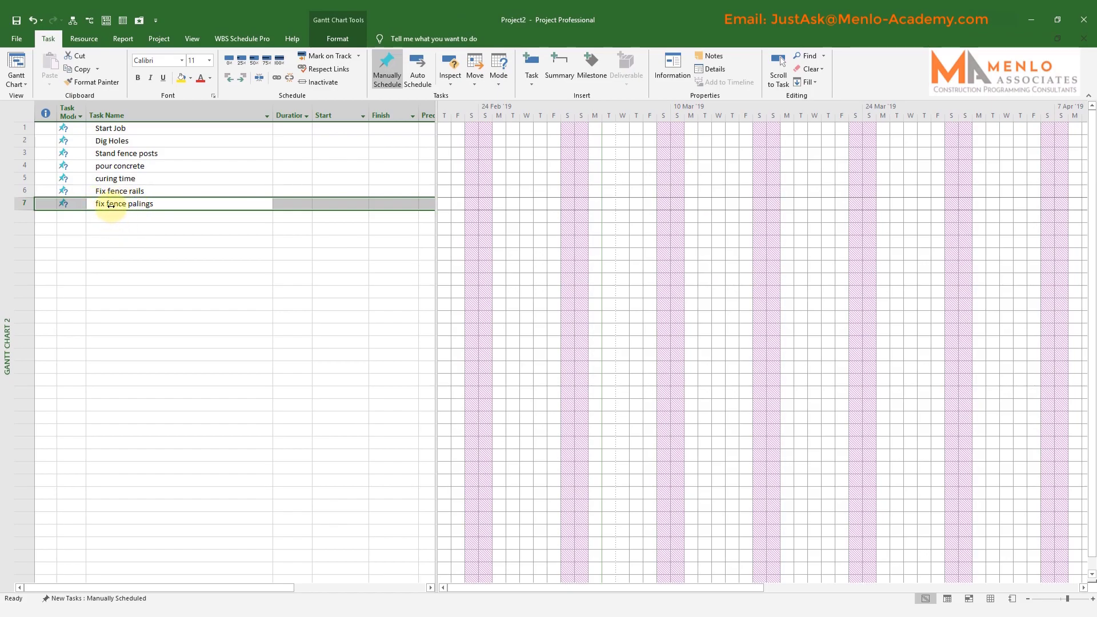
# Open the name of the fix fence palings task for in-cell editing.
pyautogui.click(112, 204)
pyautogui.click(112, 204)
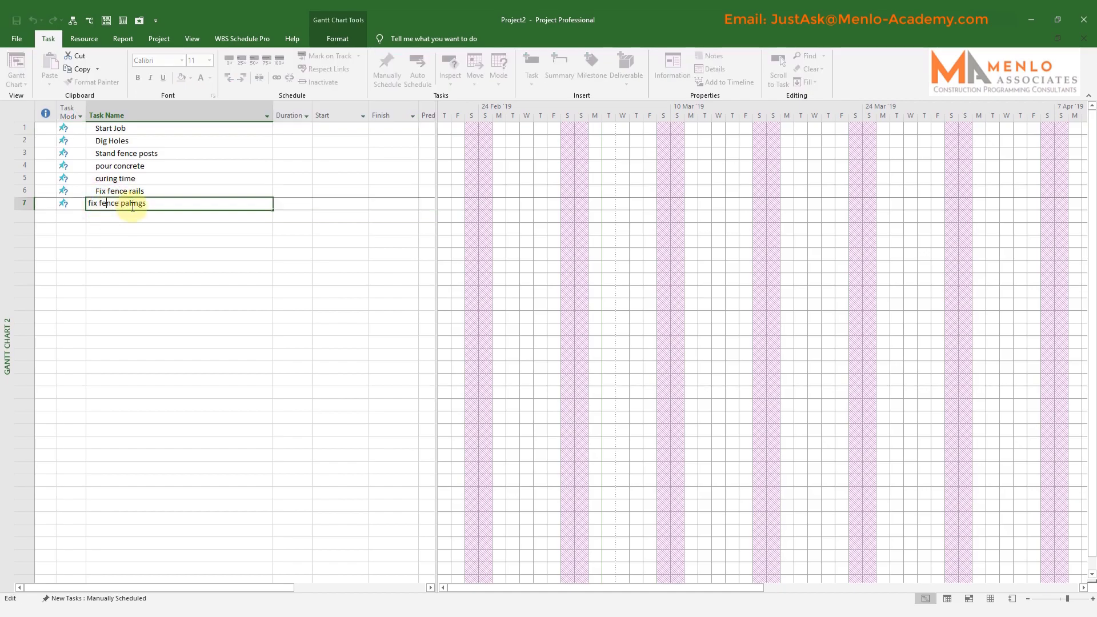
pyautogui.click(130, 219)
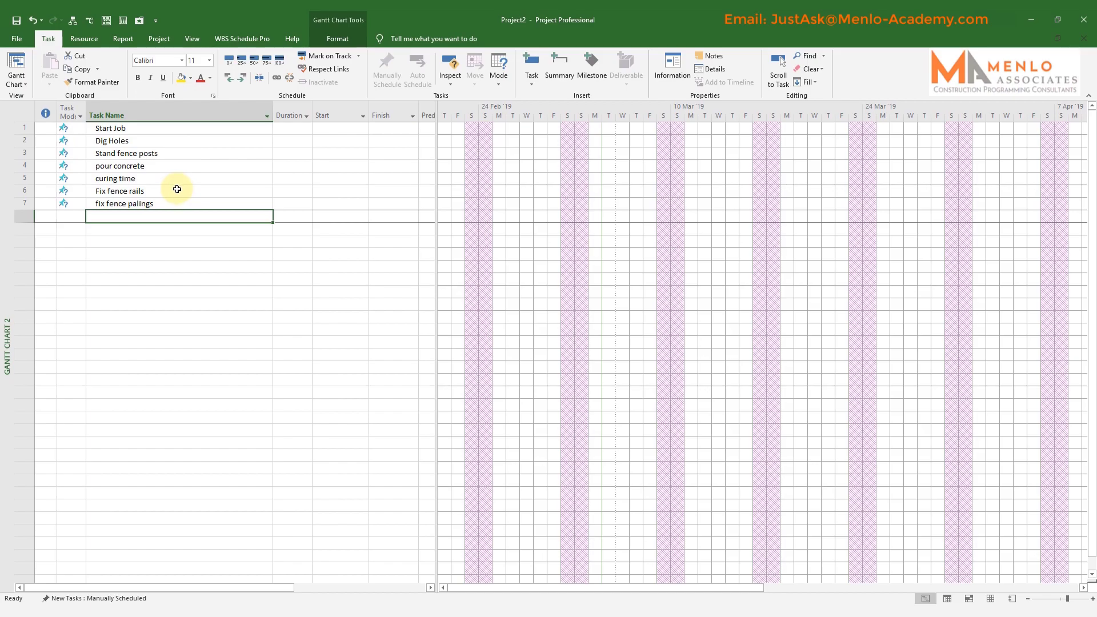
# Turn on the Entry bar in the display settings of the Project Options.
pyautogui.click(20, 37)
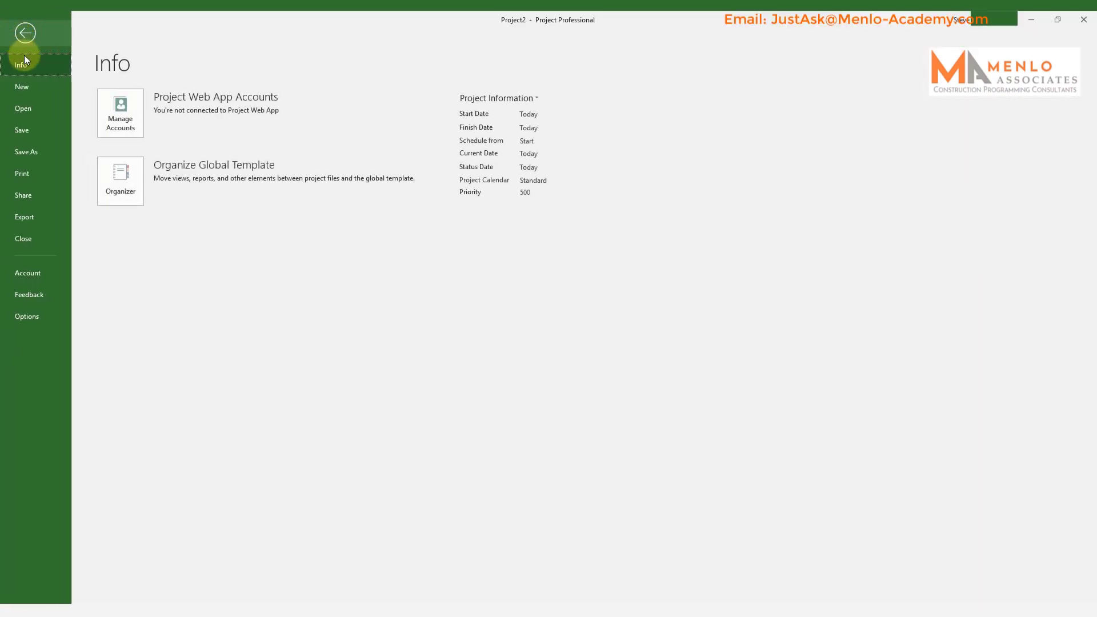
pyautogui.click(26, 316)
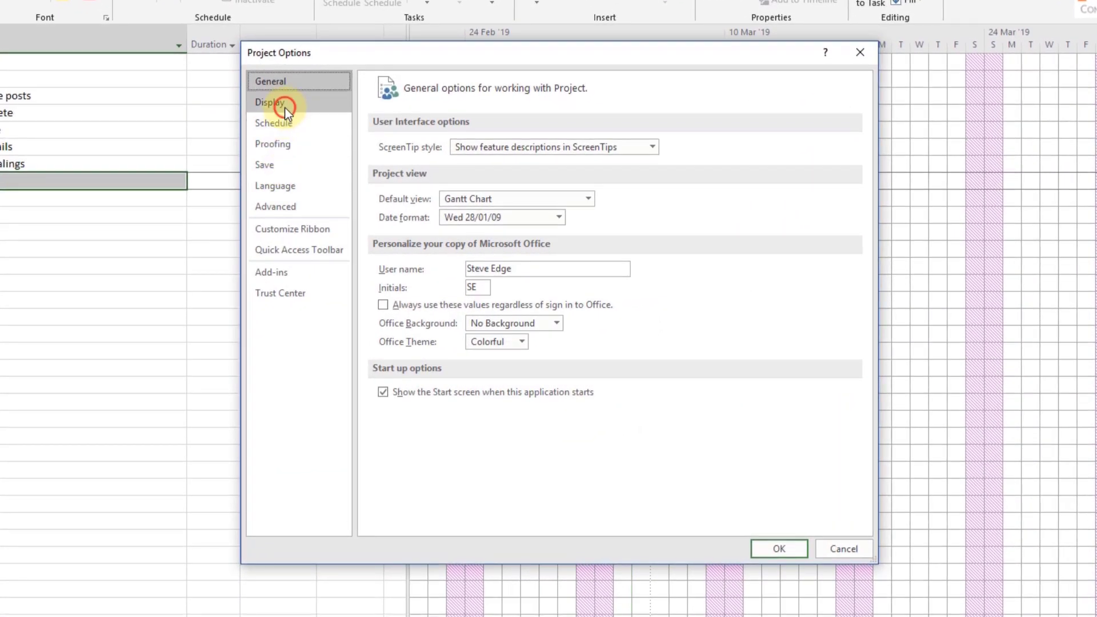
pyautogui.click(312, 130)
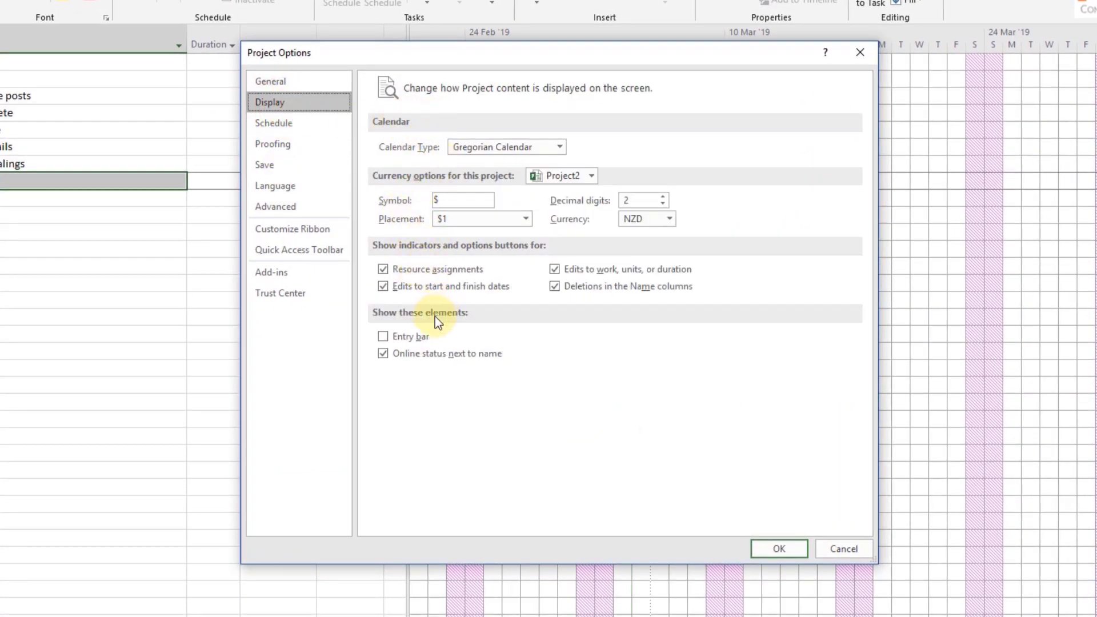
pyautogui.click(382, 336)
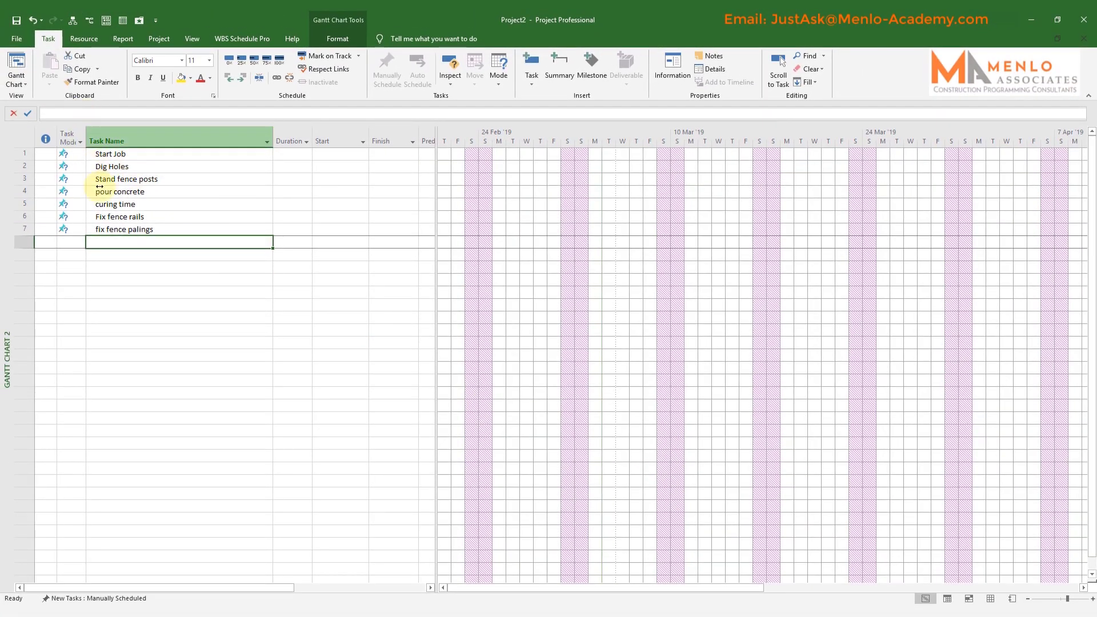
# Capitalise the first letter of task 7's name in the entry bar so it reads Fix fence palings.
pyautogui.click(116, 230)
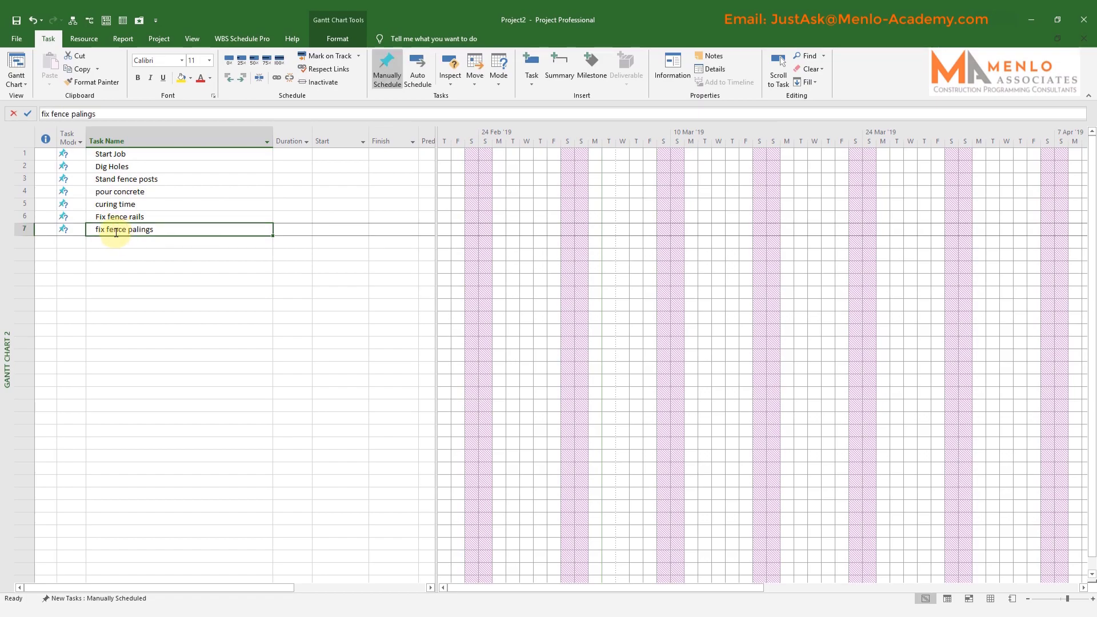
pyautogui.click(45, 114)
pyautogui.press('BackSpace')
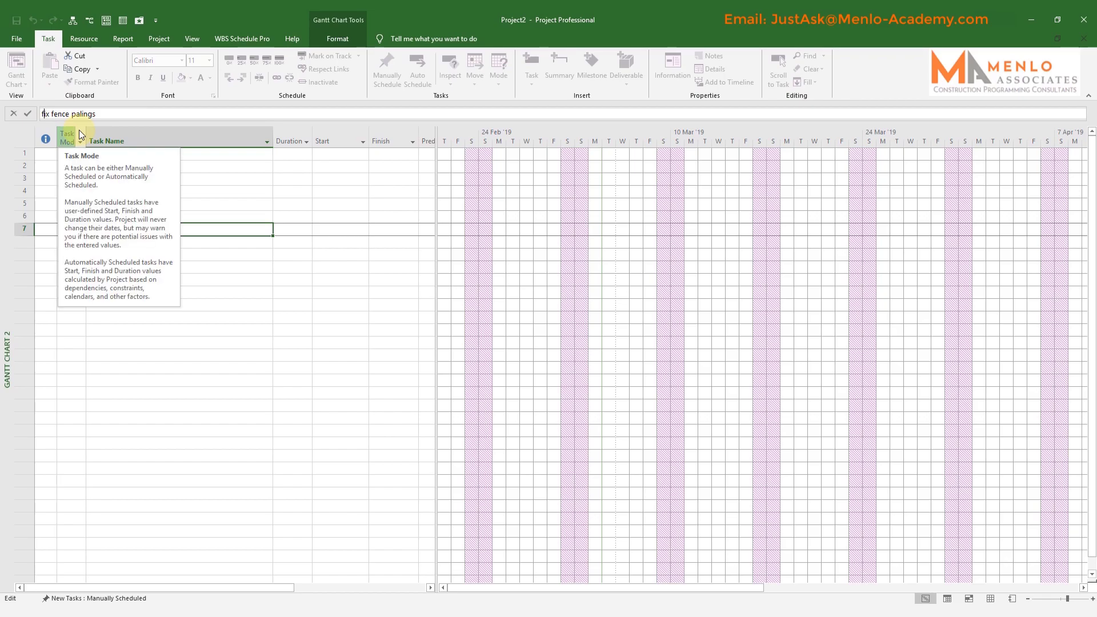
pyautogui.write('F')
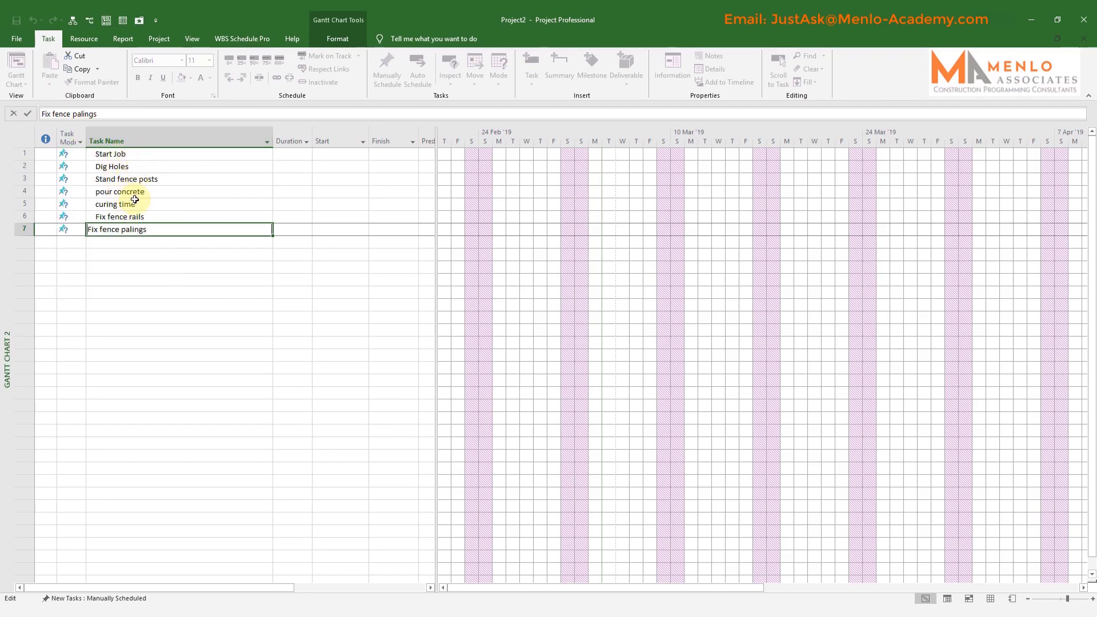
pyautogui.press('Return')
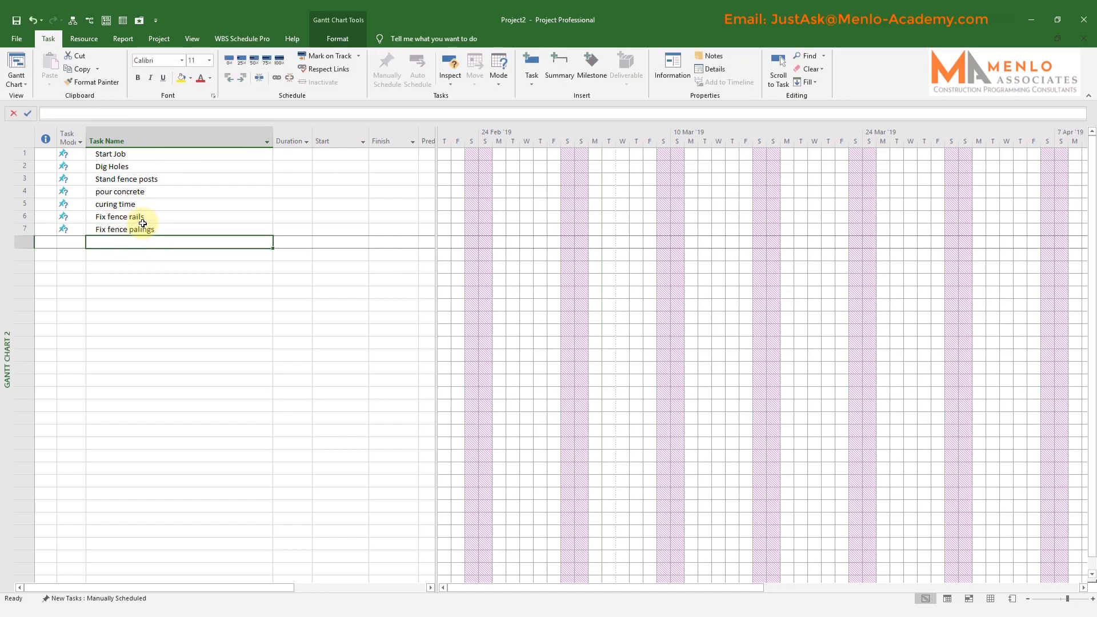
# Go through the tasks from Fix fence rails up to Dig Holes and view their names in the entry bar.
pyautogui.click(143, 218)
pyautogui.click(142, 205)
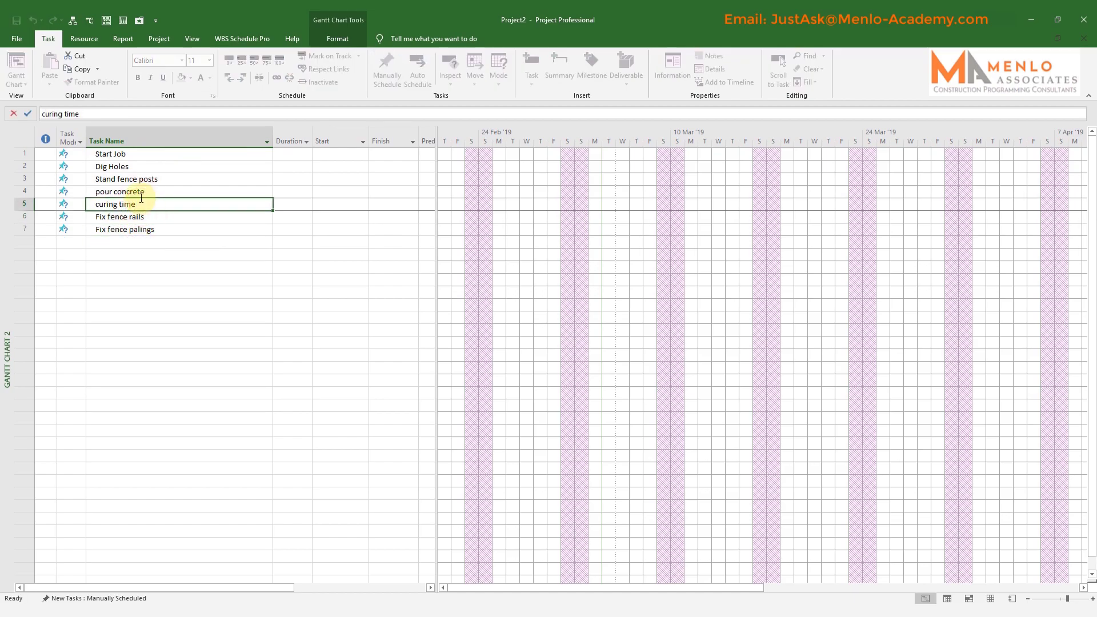
pyautogui.click(137, 193)
pyautogui.click(139, 179)
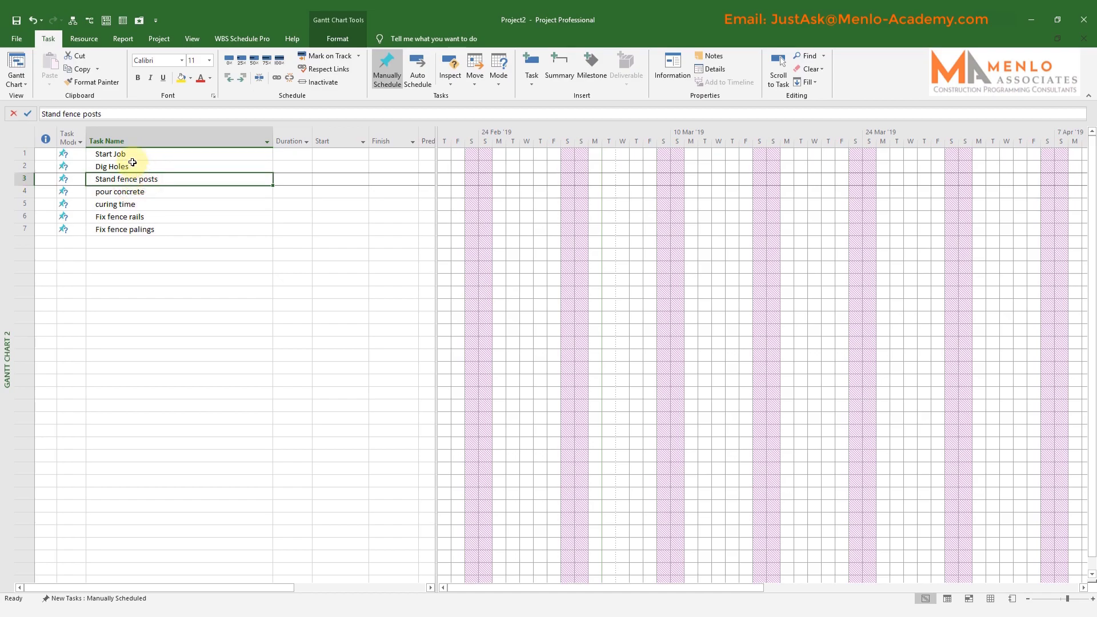
pyautogui.click(132, 165)
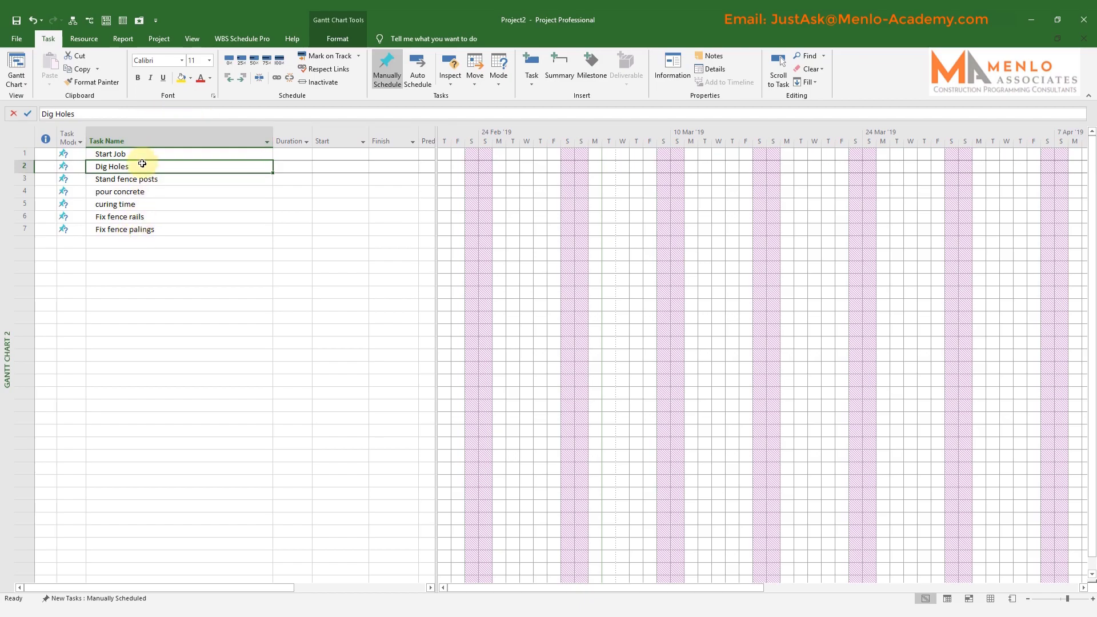
pyautogui.click(120, 241)
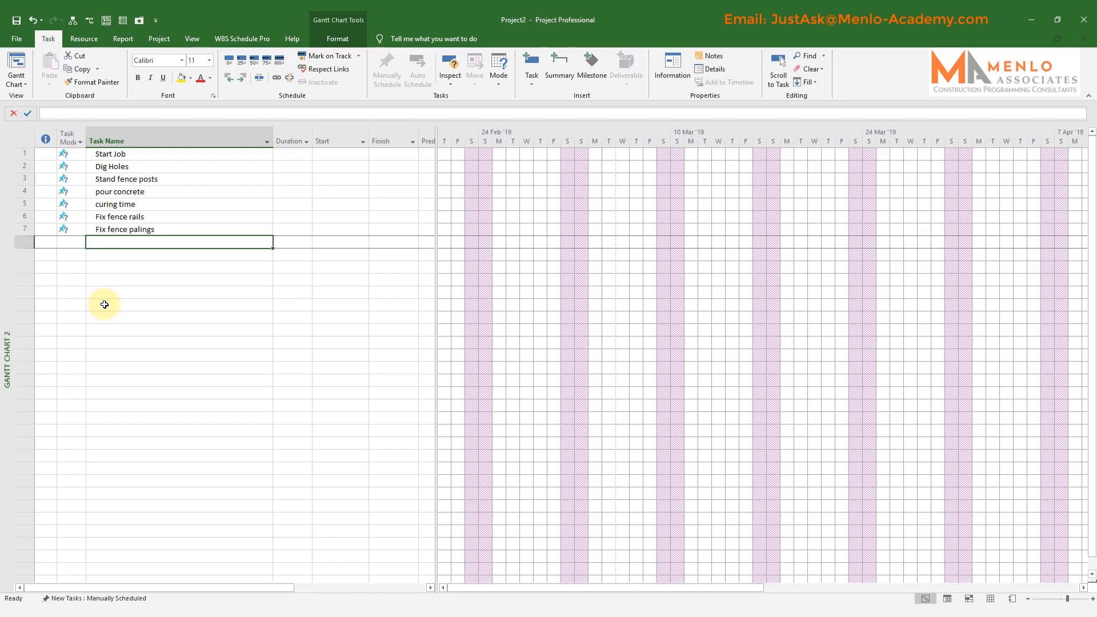
# Add the tasks Paint fence and job complete below Fix fence palings in the task table.
pyautogui.write('Pain')
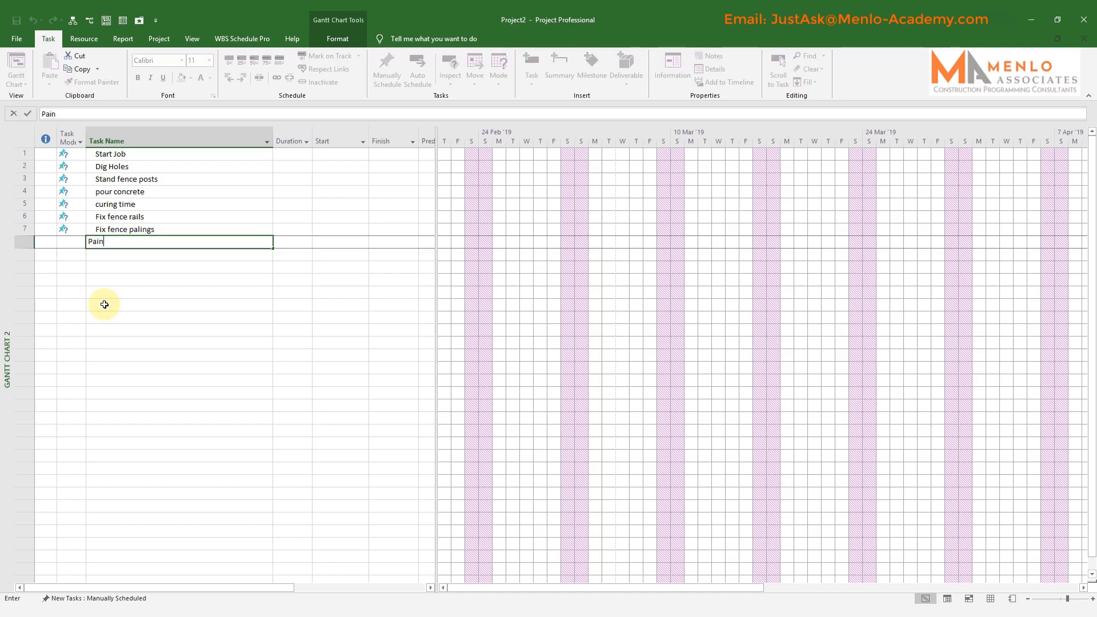
pyautogui.write('t fence')
pyautogui.press('Return')
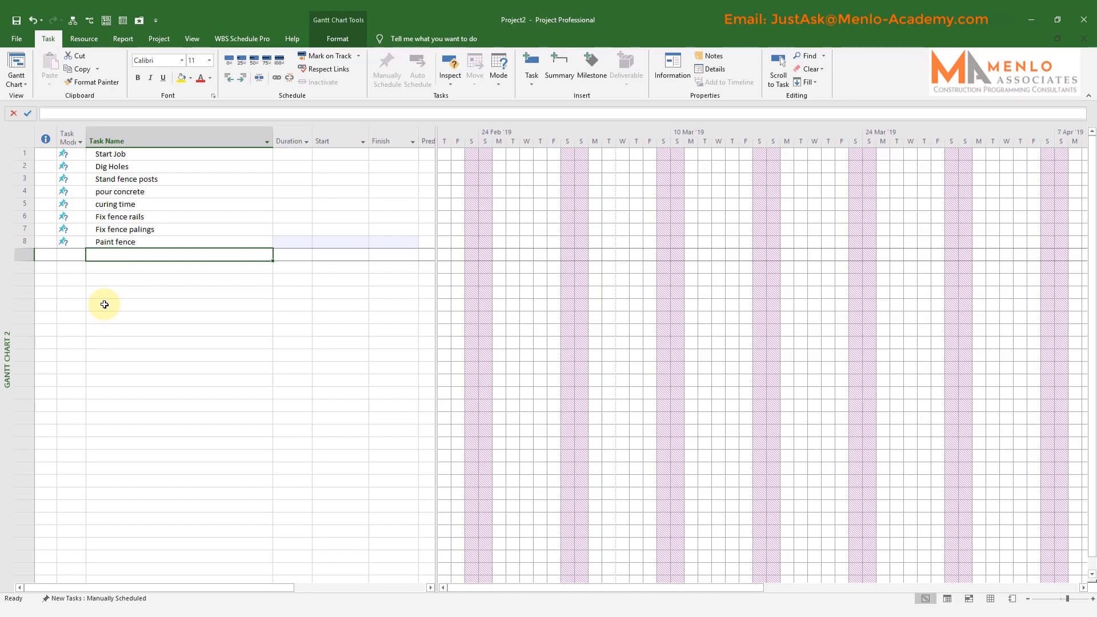
pyautogui.write('job ')
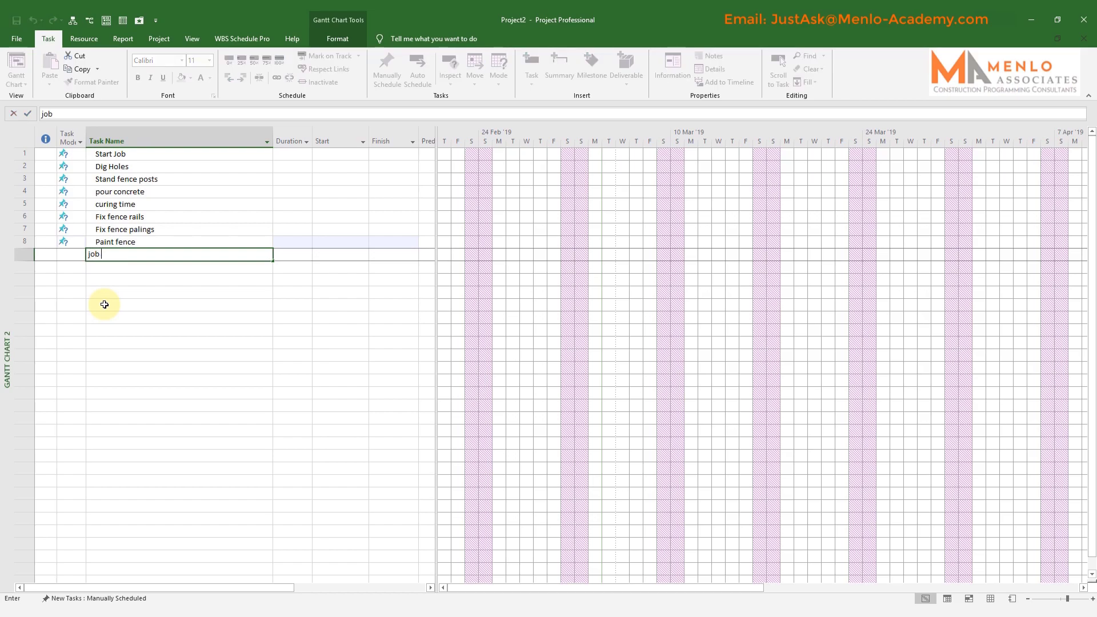
pyautogui.write('complete')
pyautogui.press('Return')
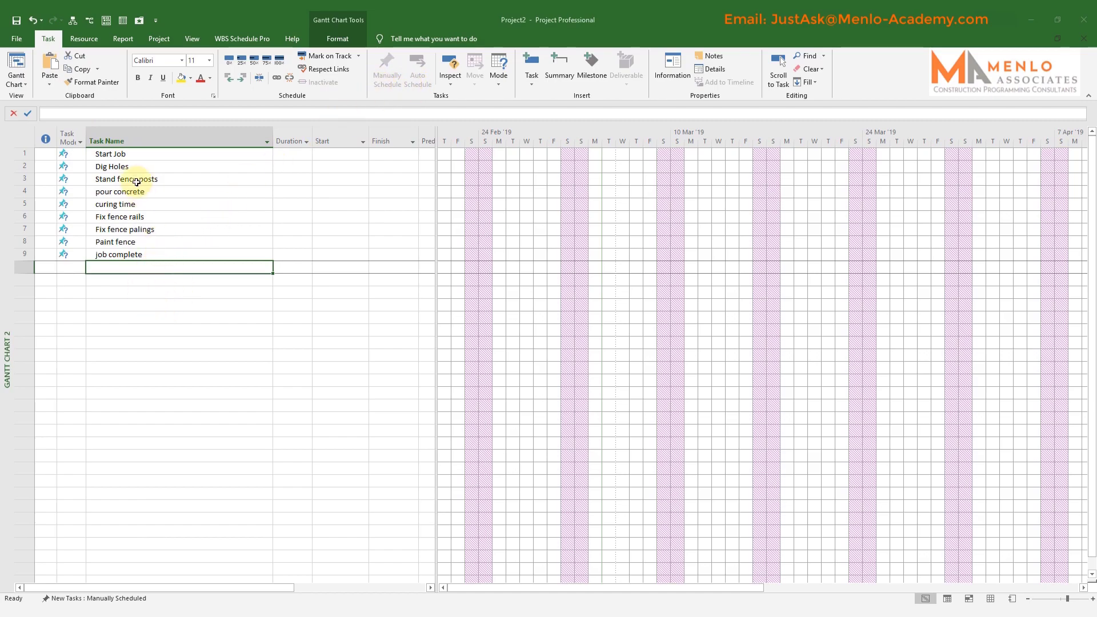
# Set the scheduling mode for new tasks to Auto Scheduled.
pyautogui.click(164, 157)
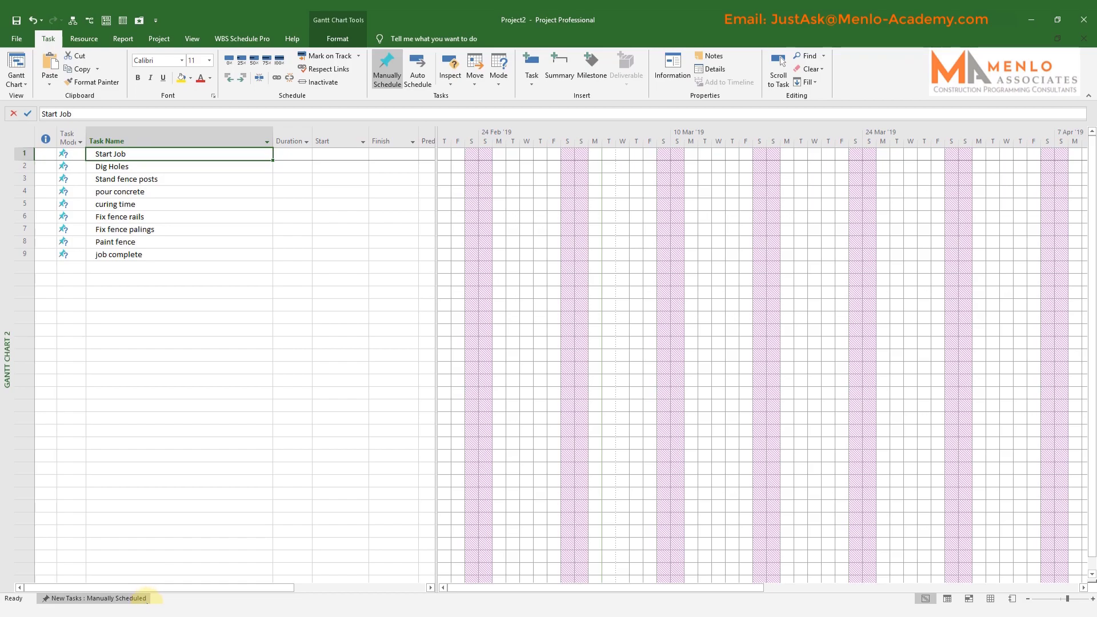
pyautogui.click(147, 600)
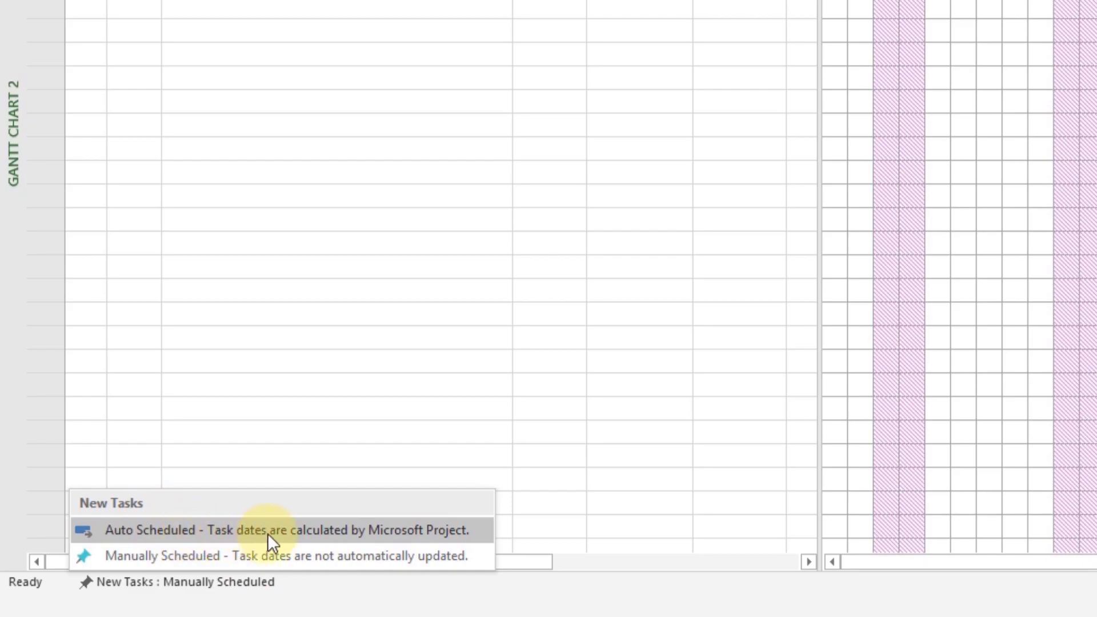
pyautogui.click(202, 533)
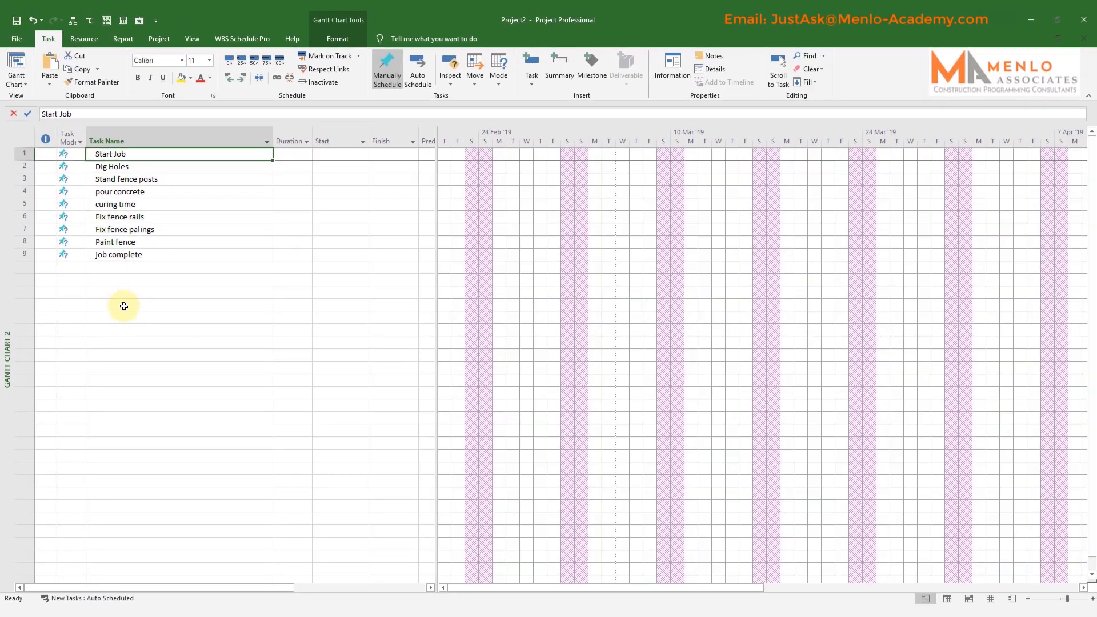
# Add a task named Task in row 12 and set its duration to 2 days.
pyautogui.click(124, 295)
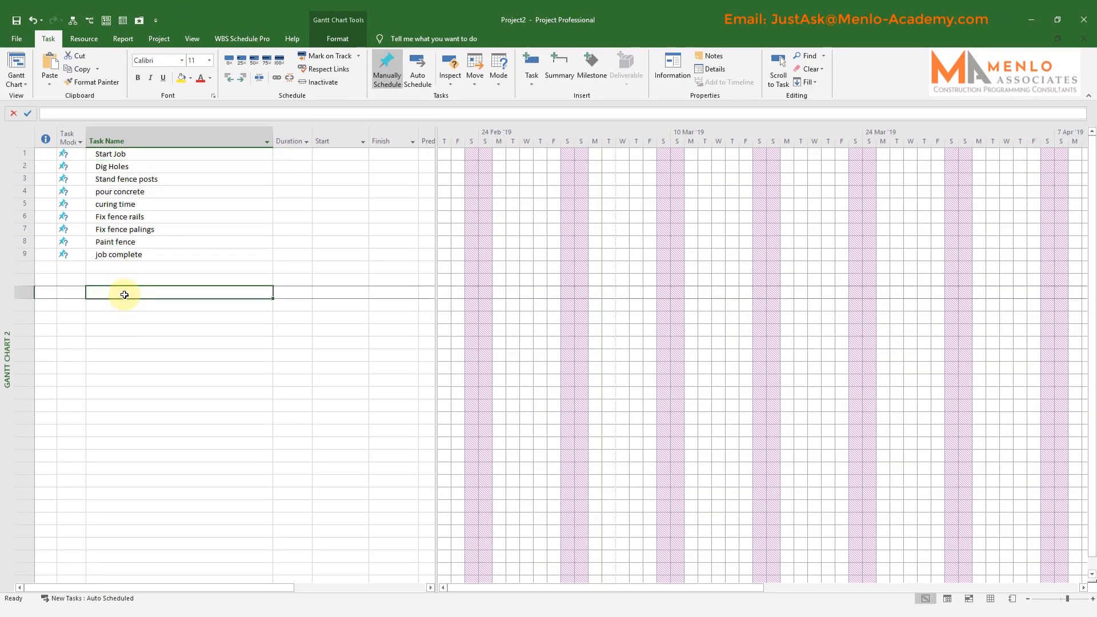
pyautogui.write('Task')
pyautogui.press('Return')
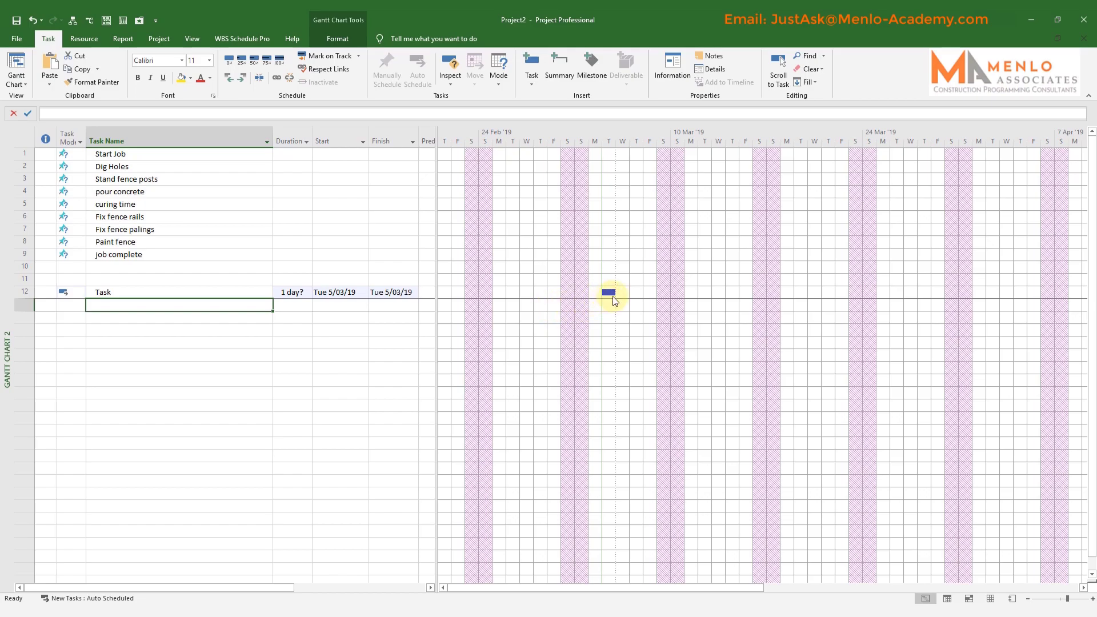
pyautogui.click(291, 293)
pyautogui.write('2')
pyautogui.press('Return')
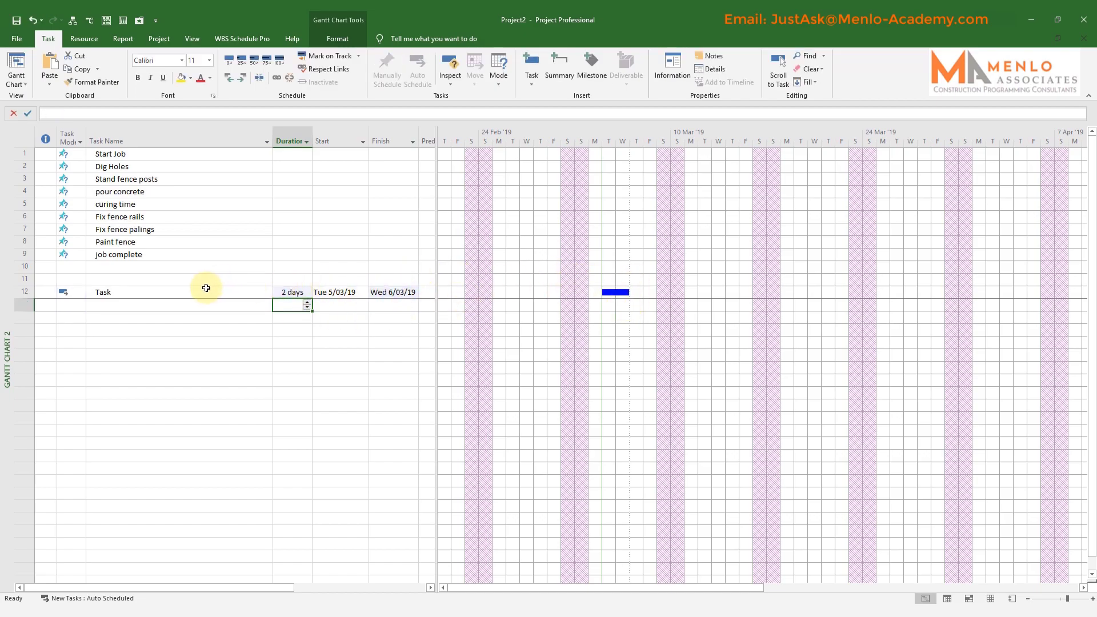
# Clear the name of the task in row 12 and delete its whole row.
pyautogui.click(18, 293)
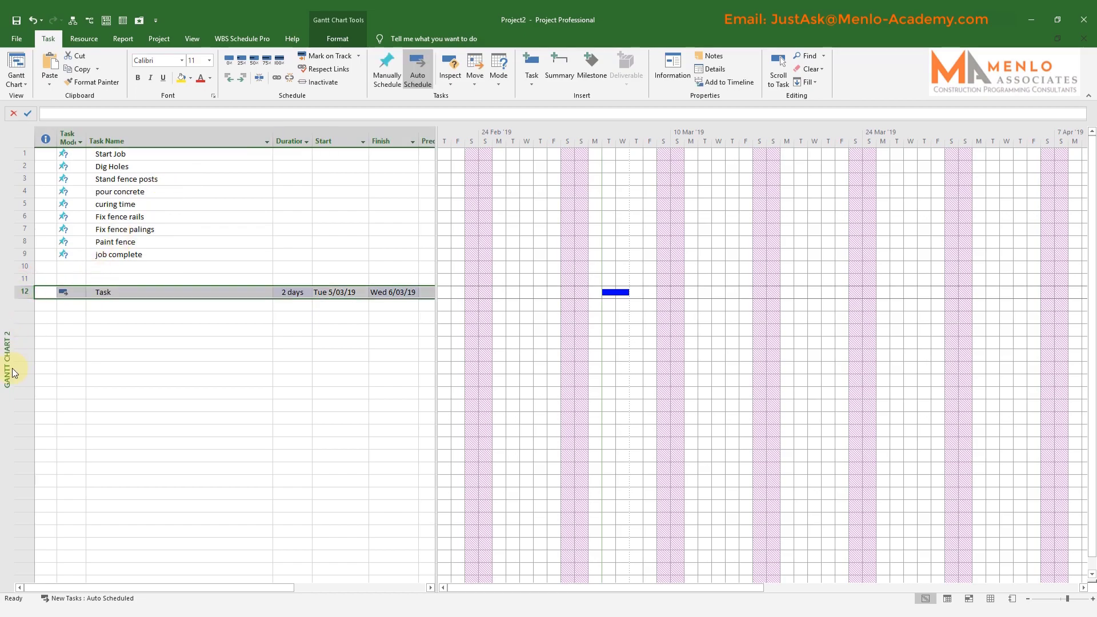
pyautogui.click(104, 307)
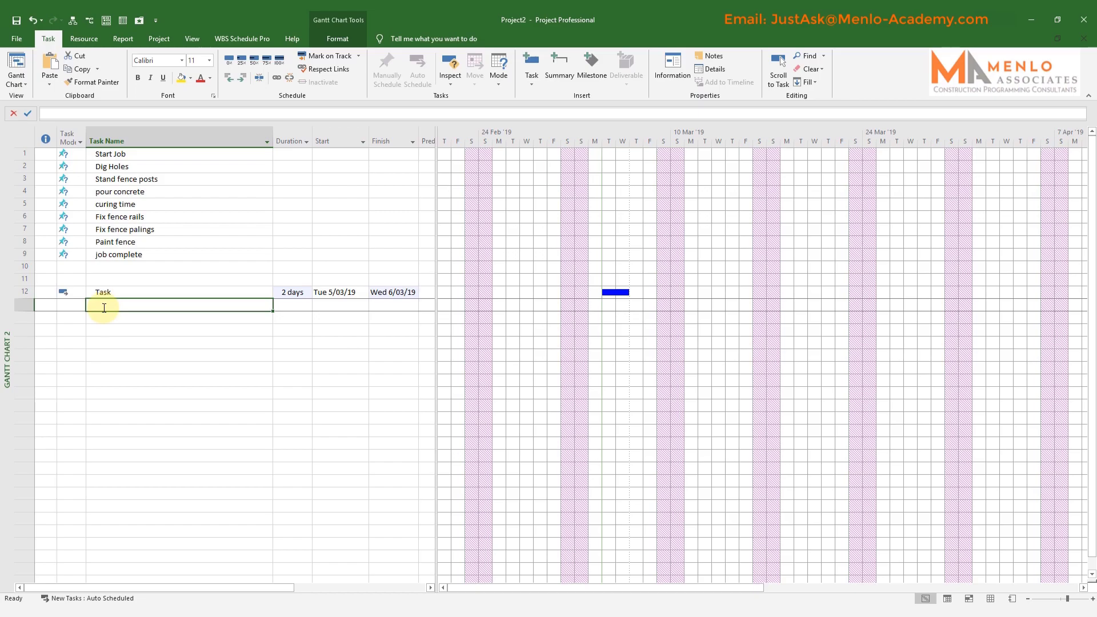
pyautogui.click(137, 292)
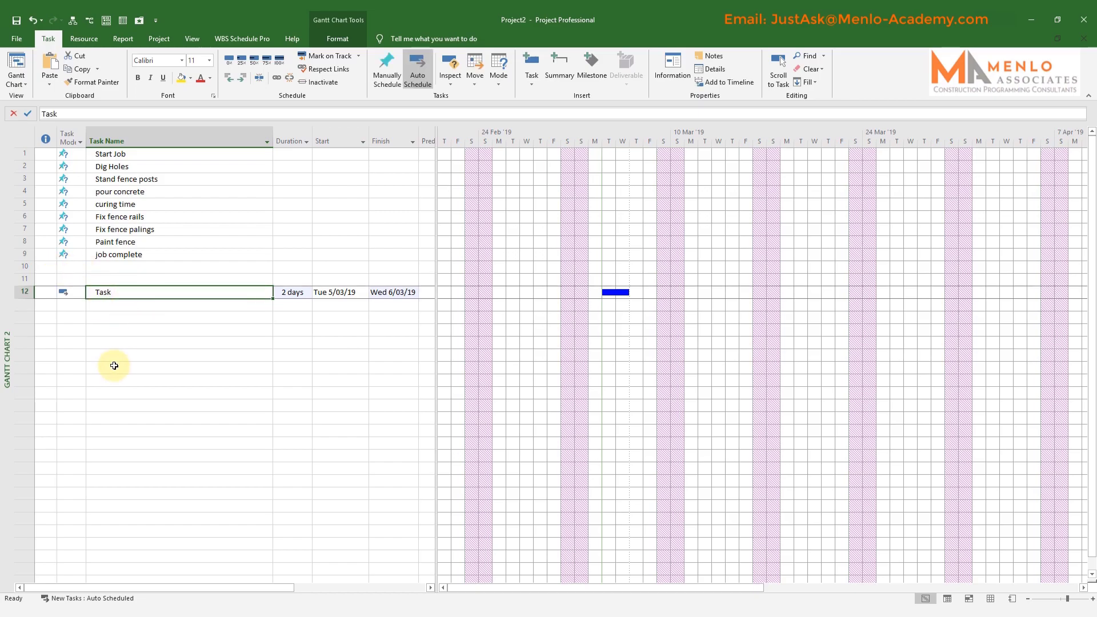
pyautogui.press('Delete')
pyautogui.click(128, 329)
pyautogui.click(140, 297)
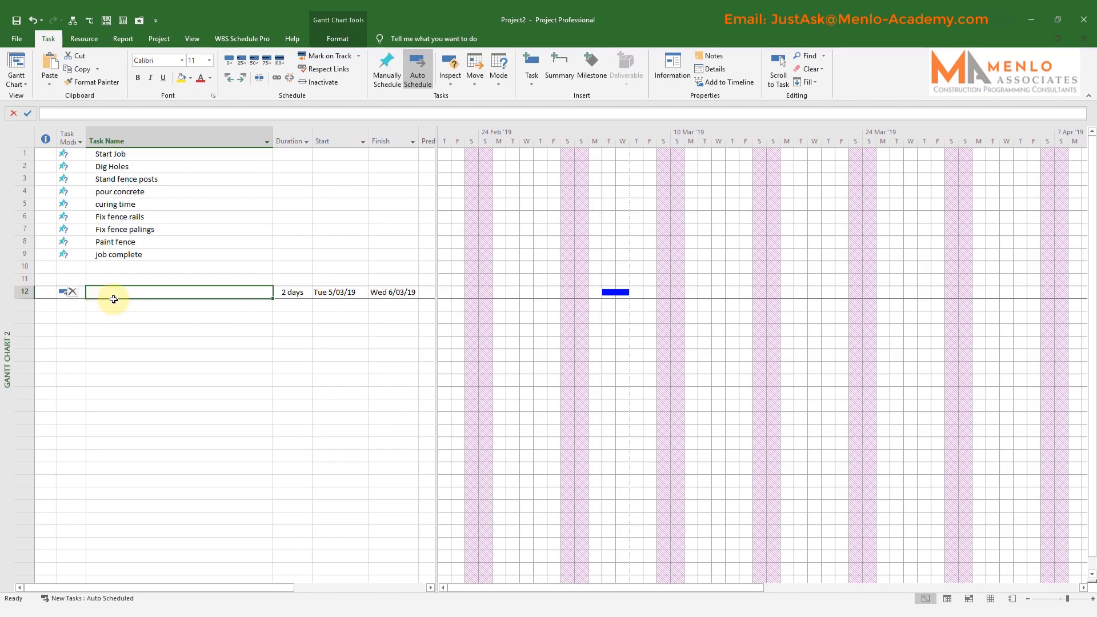
pyautogui.click(23, 293)
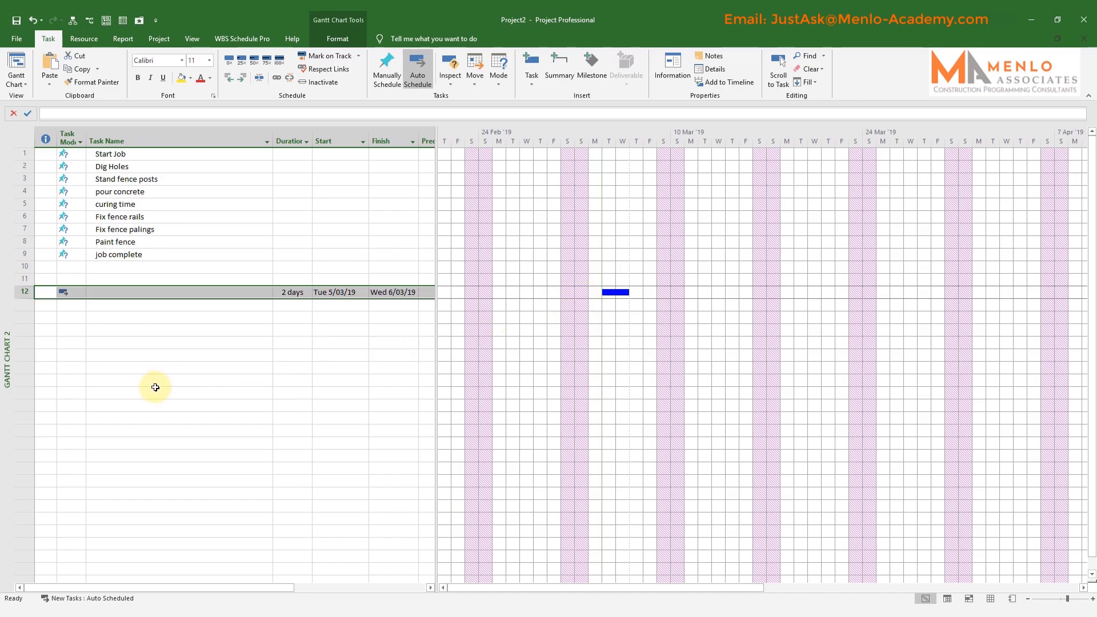
pyautogui.press('Delete')
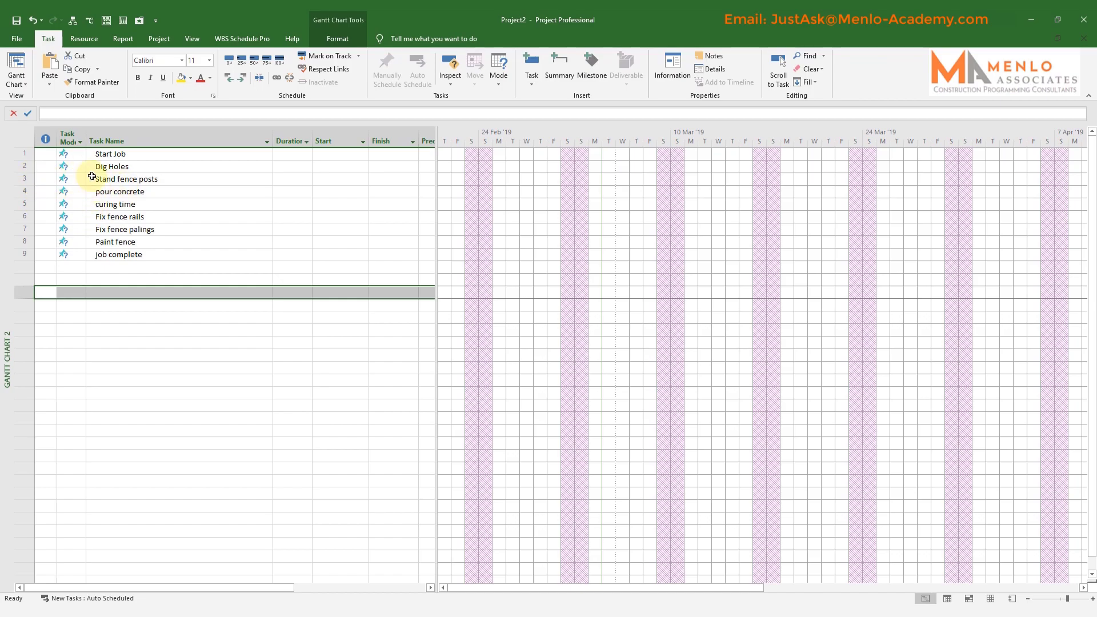
# Insert a blank row above Stand fence posts and delete that row again.
pyautogui.click(129, 178)
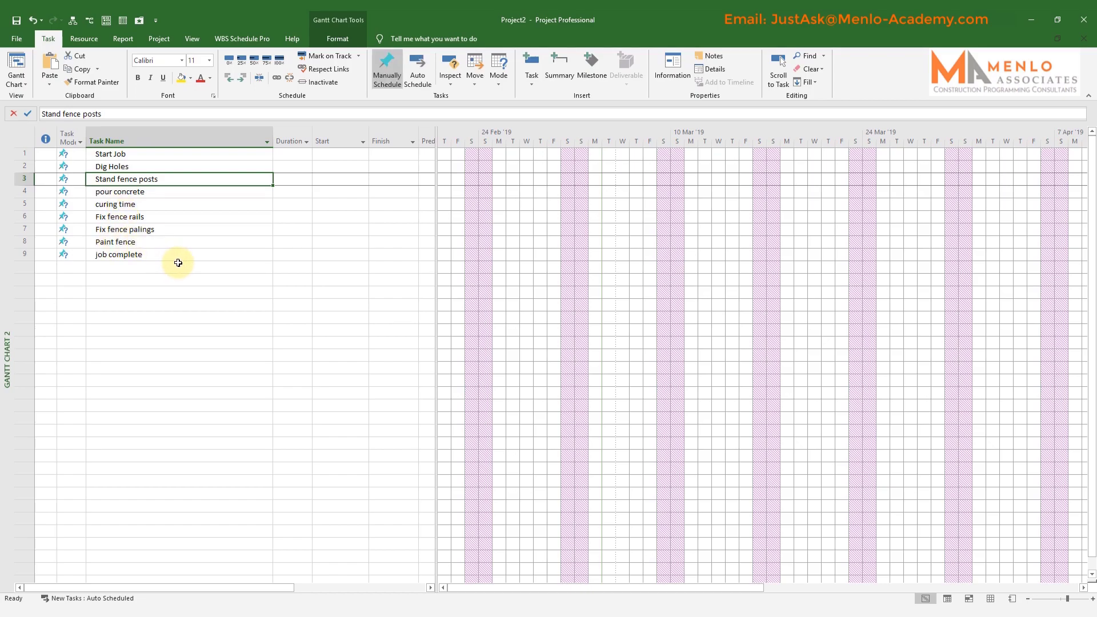
pyautogui.press('Insert')
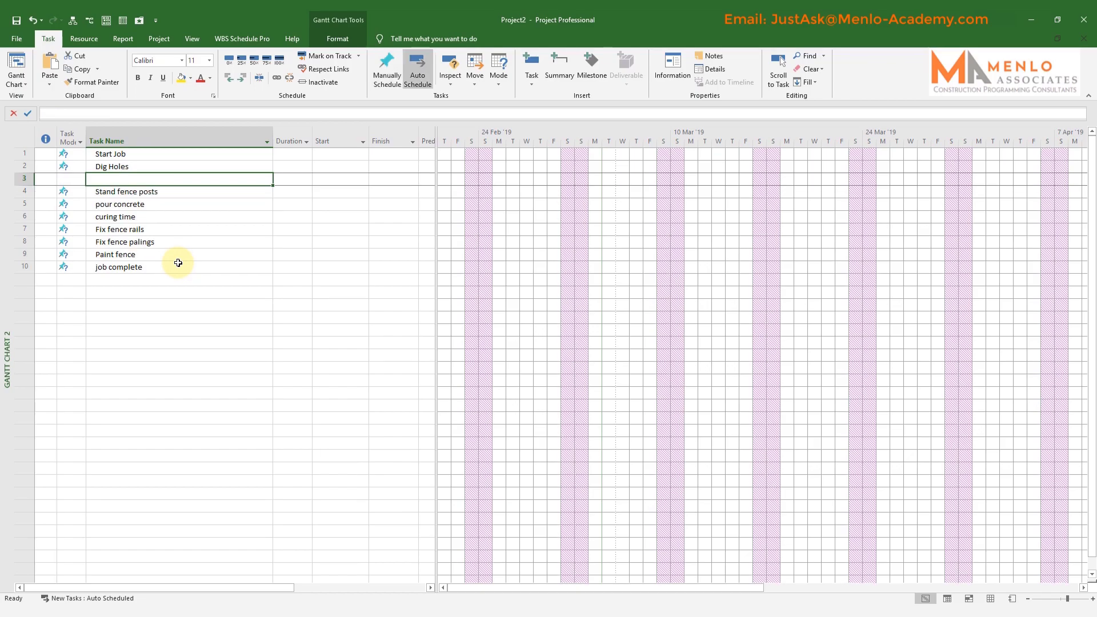
pyautogui.click(26, 179)
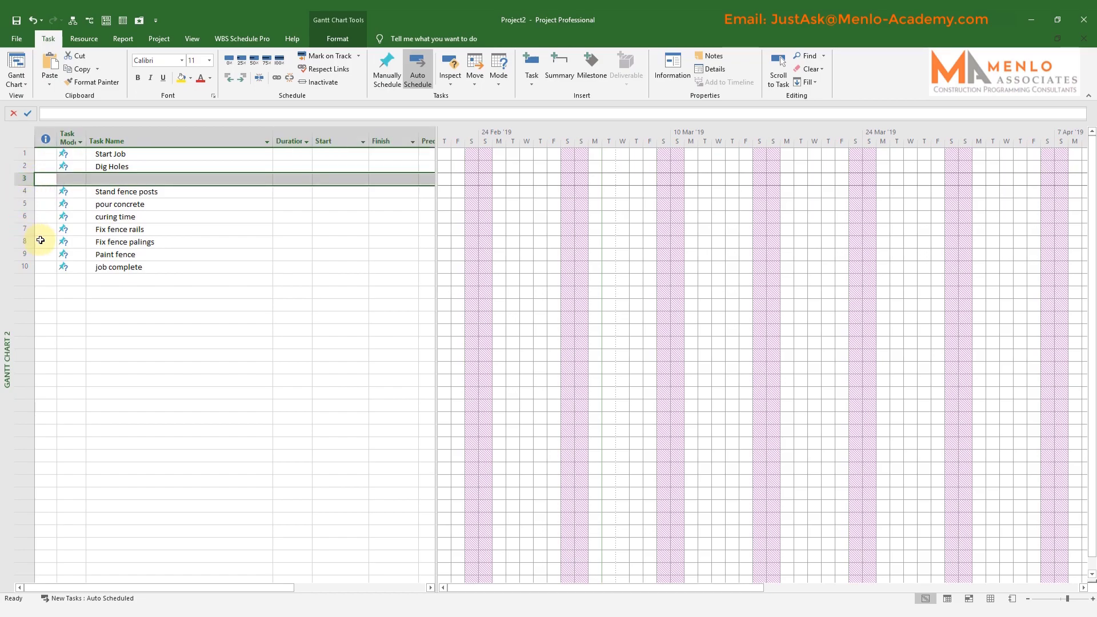
pyautogui.press('Delete')
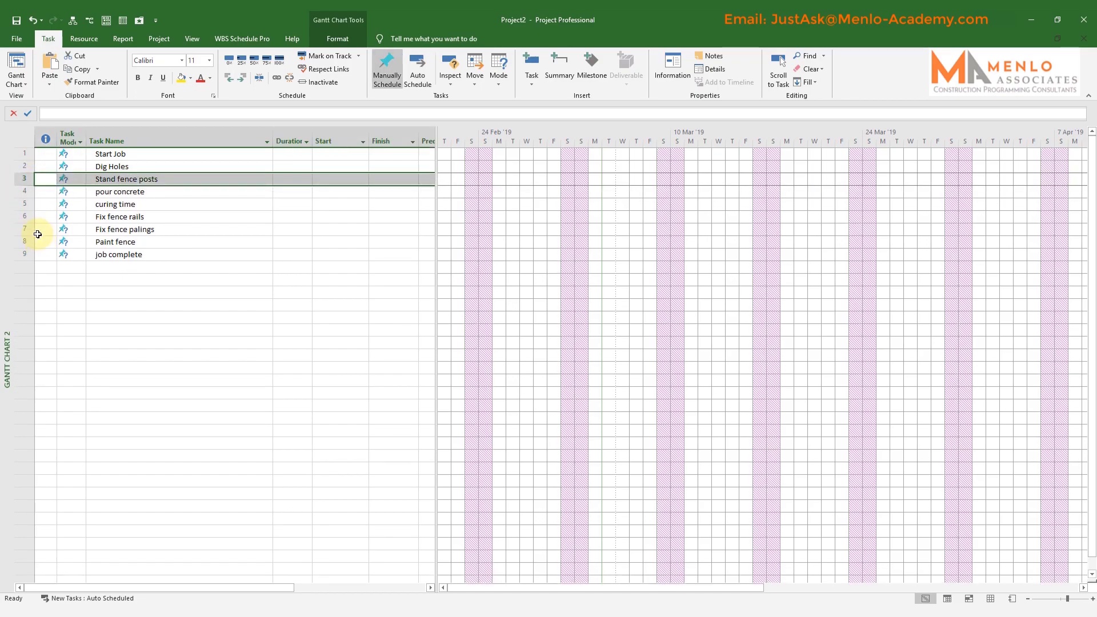
pyautogui.click(111, 282)
# Switch all tasks from Start Job through job complete to Auto Schedule.
pyautogui.click(118, 154)
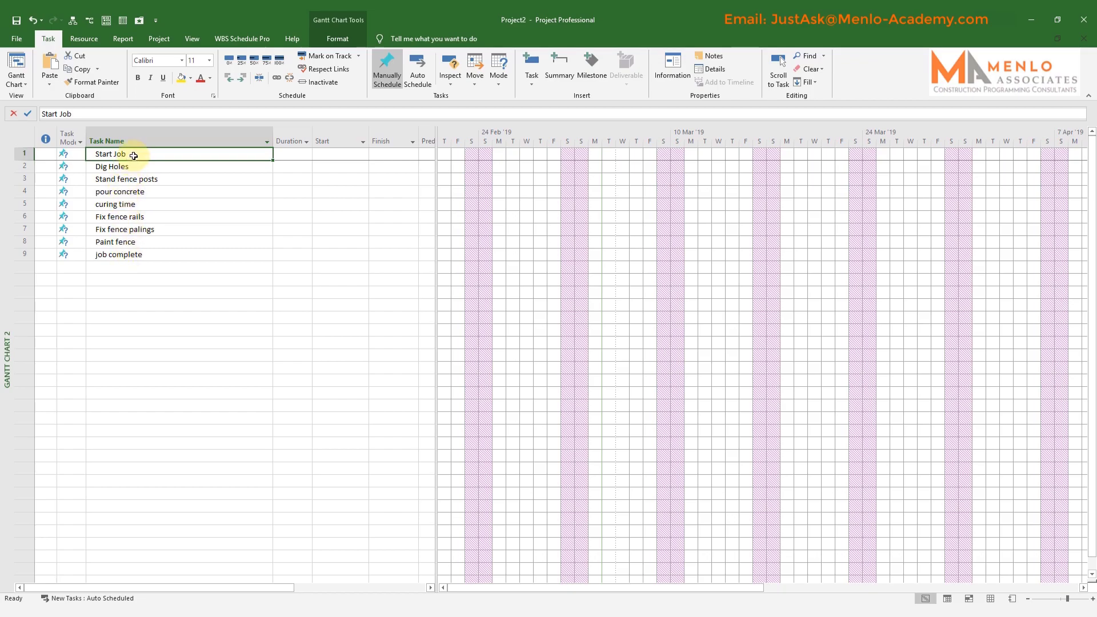
pyautogui.keyDown('shift'); pyautogui.click(120, 255); pyautogui.keyUp('shift')
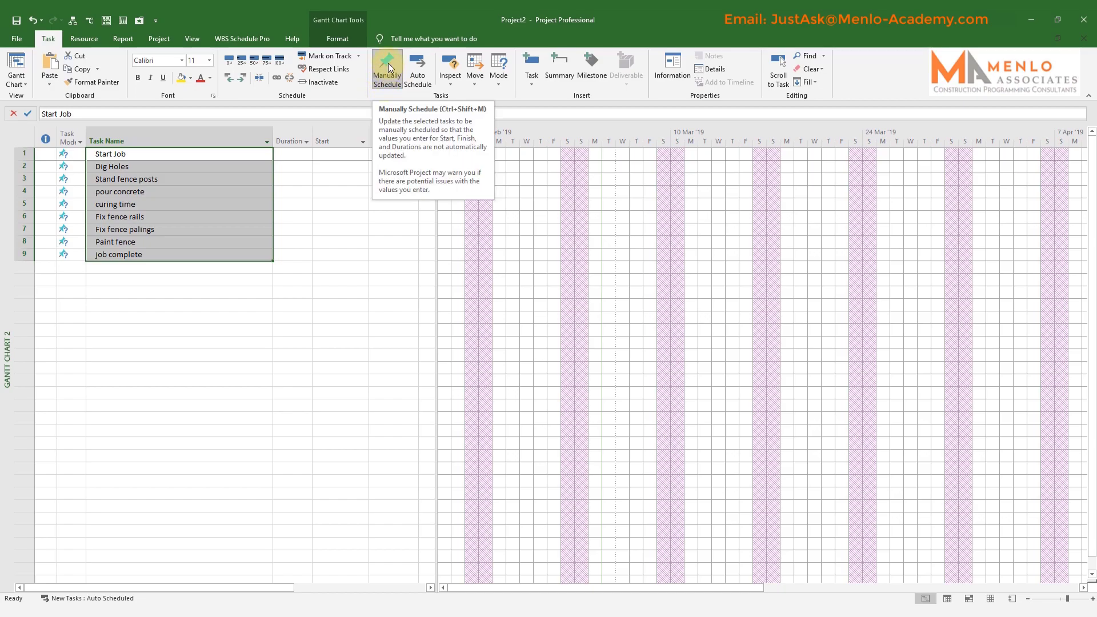
pyautogui.click(417, 63)
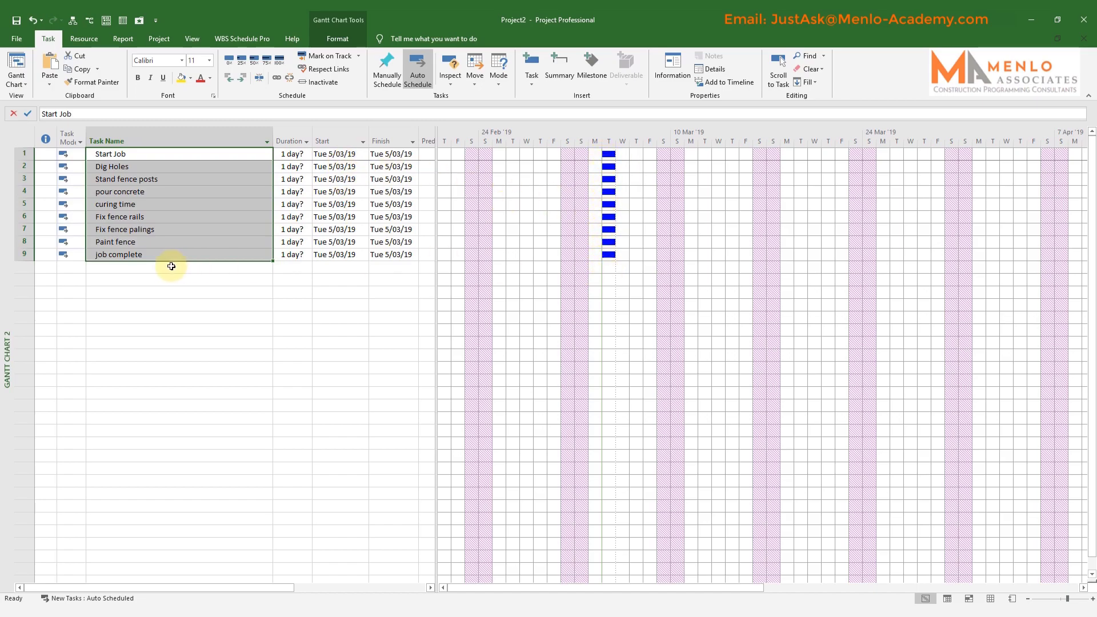
pyautogui.click(166, 268)
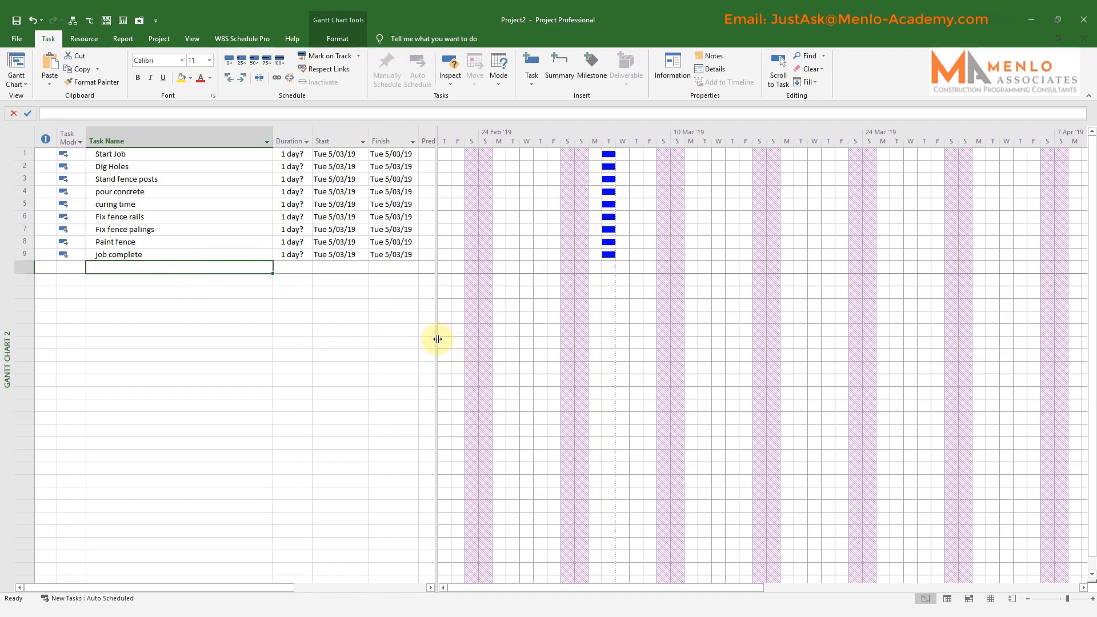
# Widen the task table to reveal the Predecessors and Resource Names columns beside the Finish dates.
pyautogui.moveTo(437, 338); pyautogui.dragTo(546, 339)
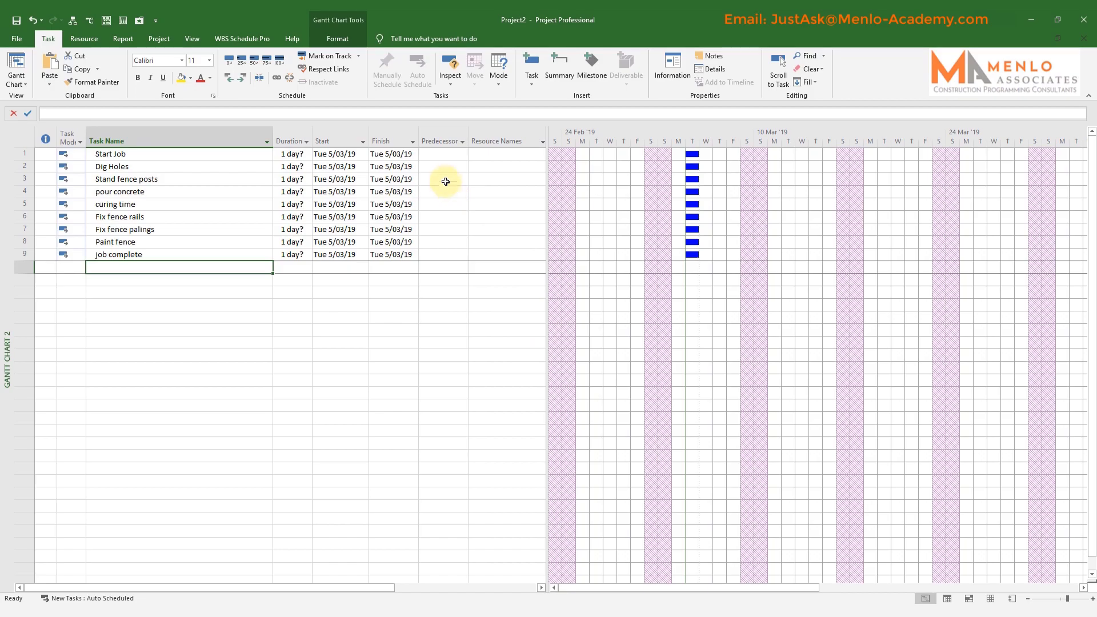
pyautogui.click(435, 141)
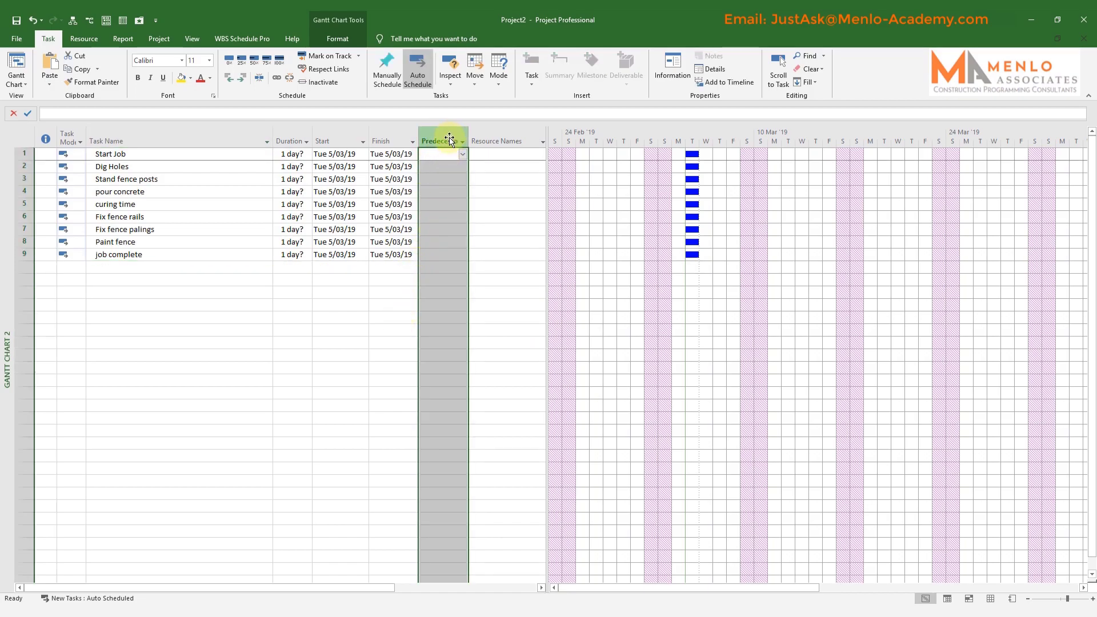
pyautogui.click(442, 166)
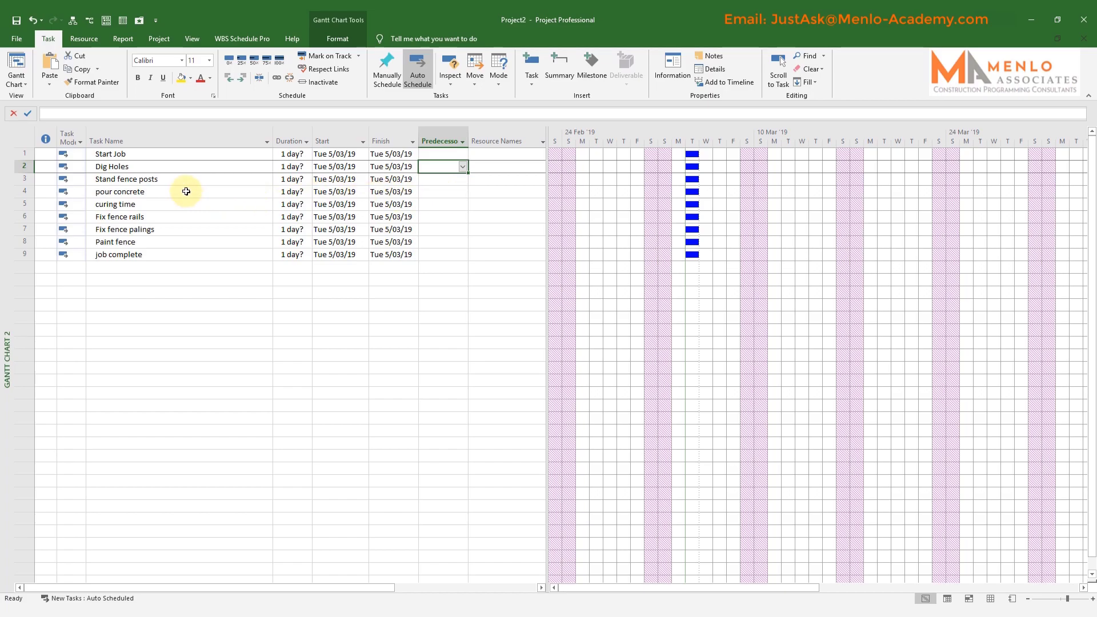
# Make Start Job the predecessor of Dig Holes by entering 1 as its predecessor.
pyautogui.click(139, 157)
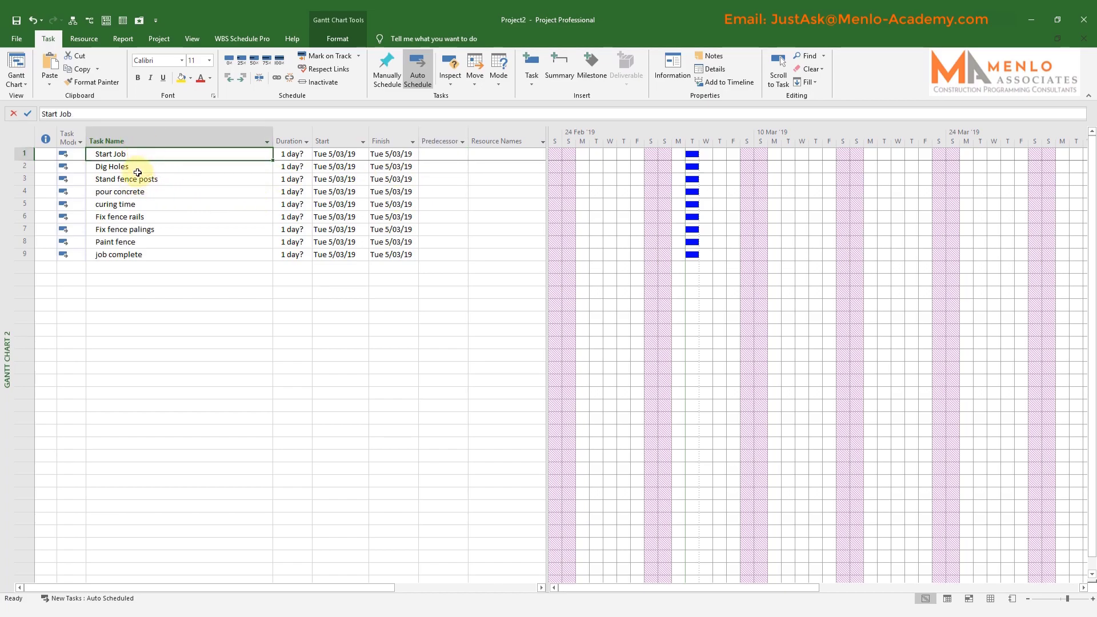
pyautogui.click(152, 167)
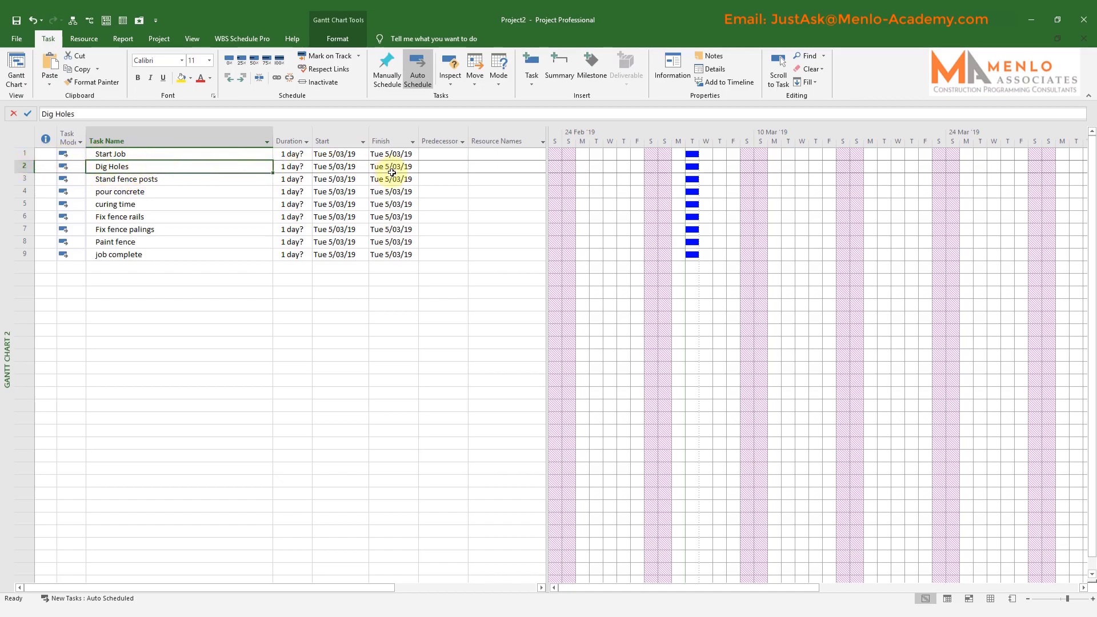
pyautogui.click(427, 168)
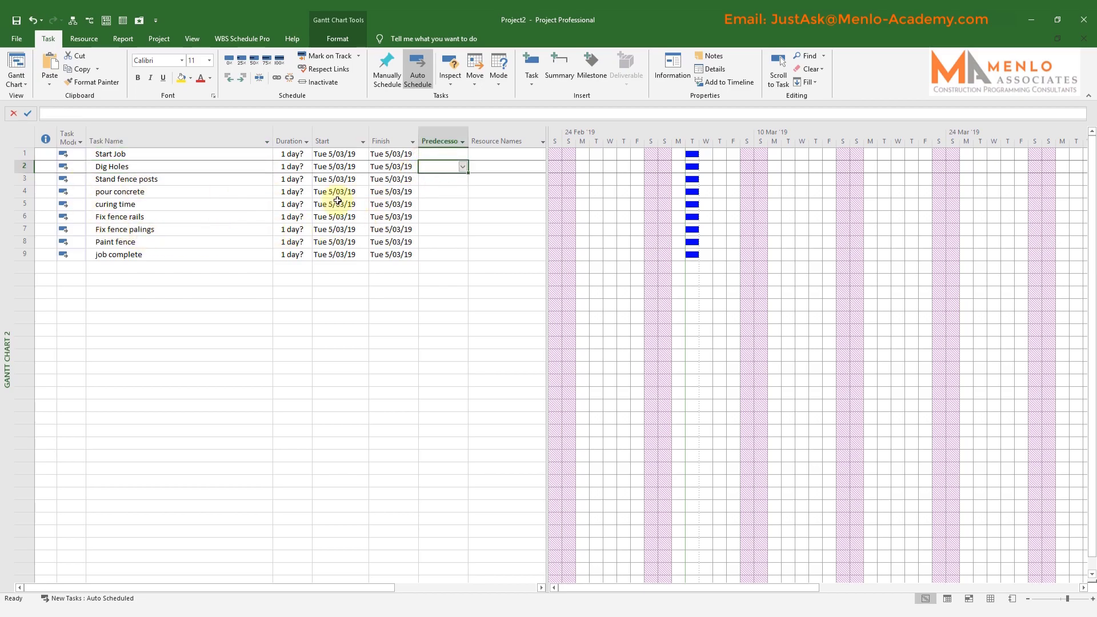
pyautogui.write('1')
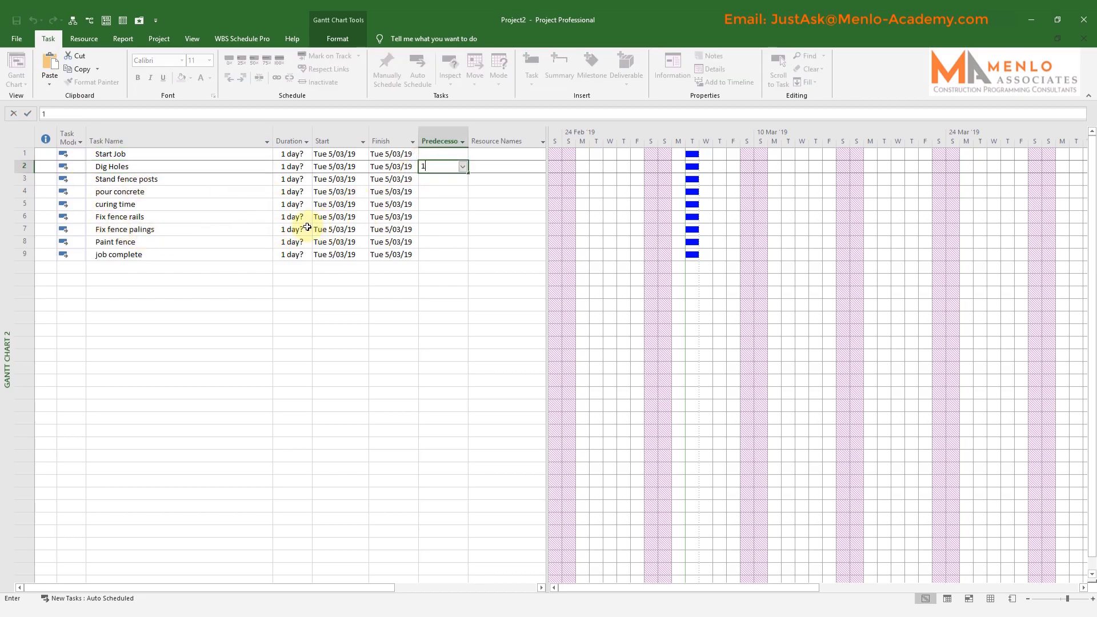
pyautogui.press('Return')
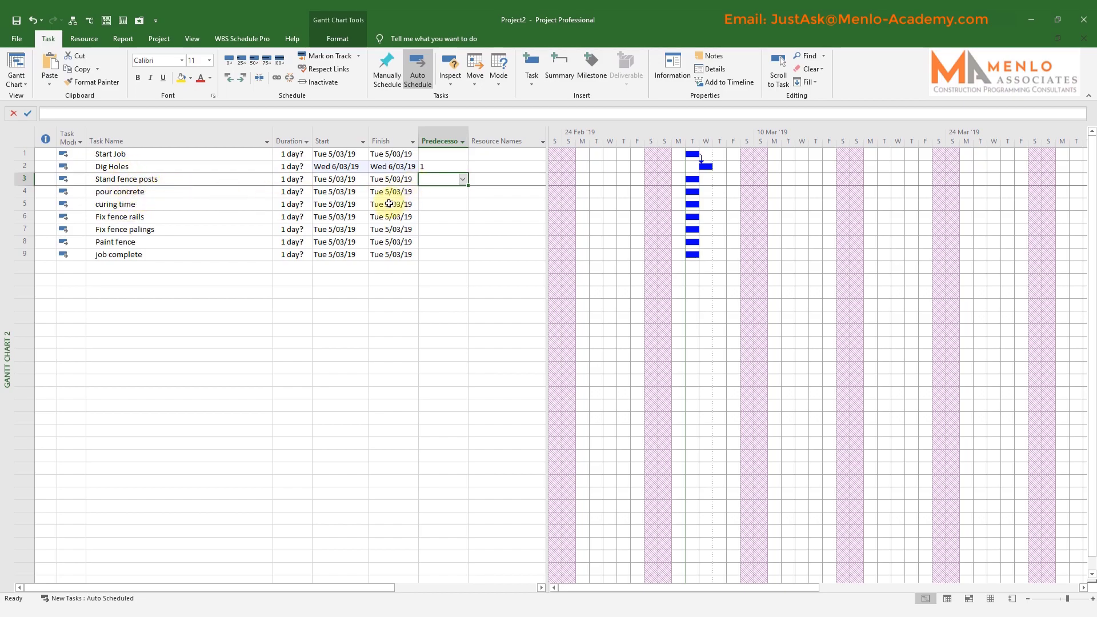
# Link Stand fence posts, pour concrete and curing time in sequence by entering predecessors 2, 3 and 4.
pyautogui.write('2')
pyautogui.press('Return')
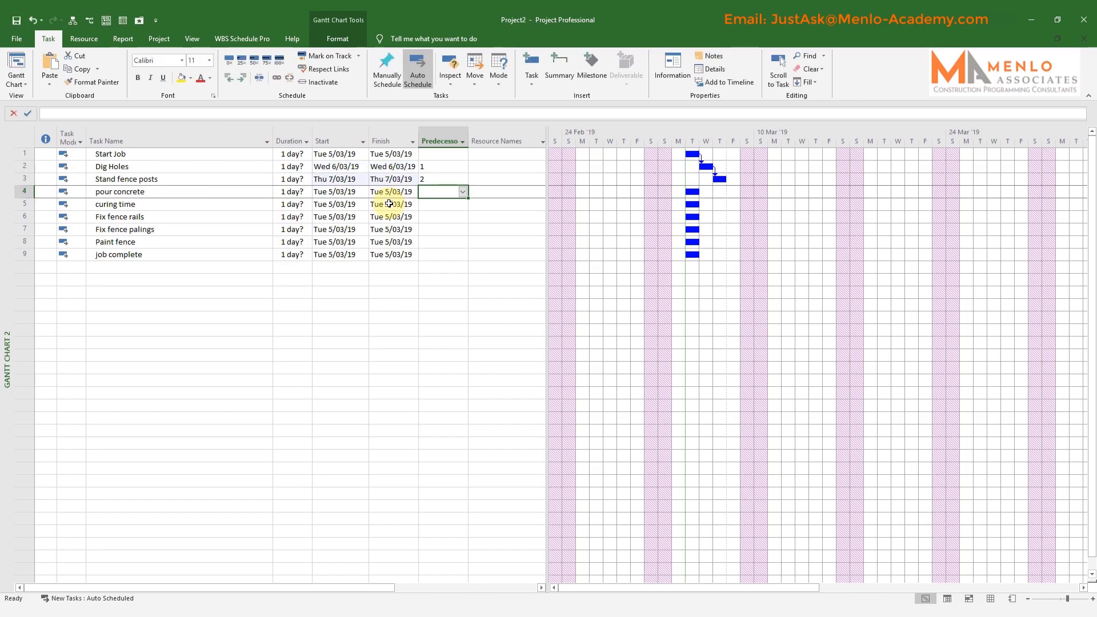
pyautogui.write('3')
pyautogui.press('Return')
pyautogui.write('4')
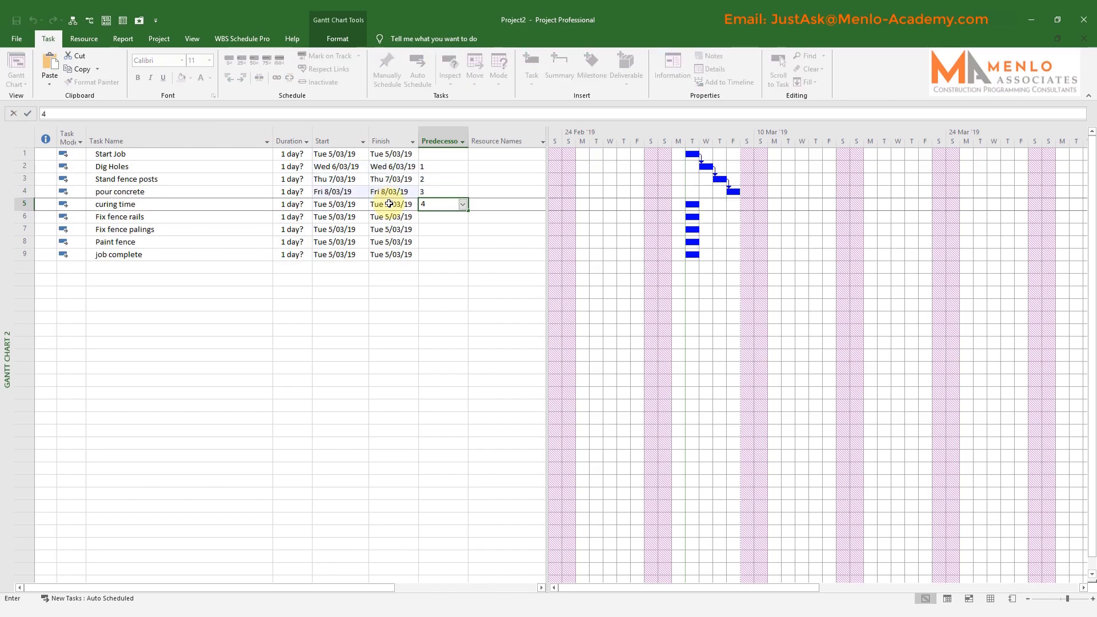
pyautogui.press('Return')
# Enter predecessors 5, 6, 7 and 8 for Fix fence rails, Fix fence palings, Paint fence and job complete.
pyautogui.write('5')
pyautogui.press('Return')
pyautogui.write('6')
pyautogui.press('Return')
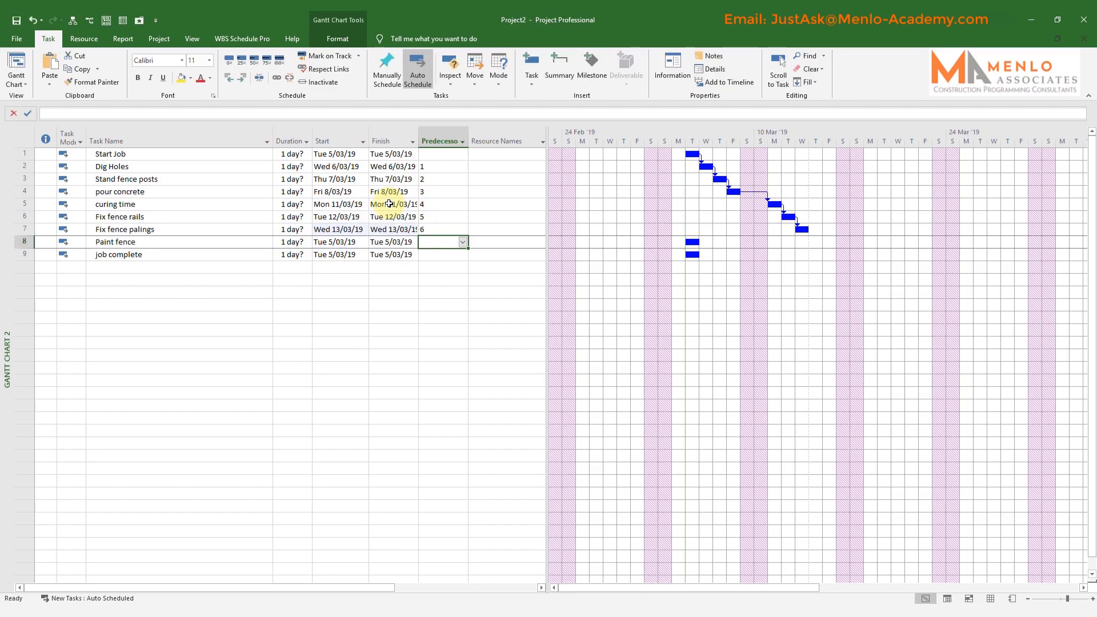
pyautogui.write('7')
pyautogui.press('Return')
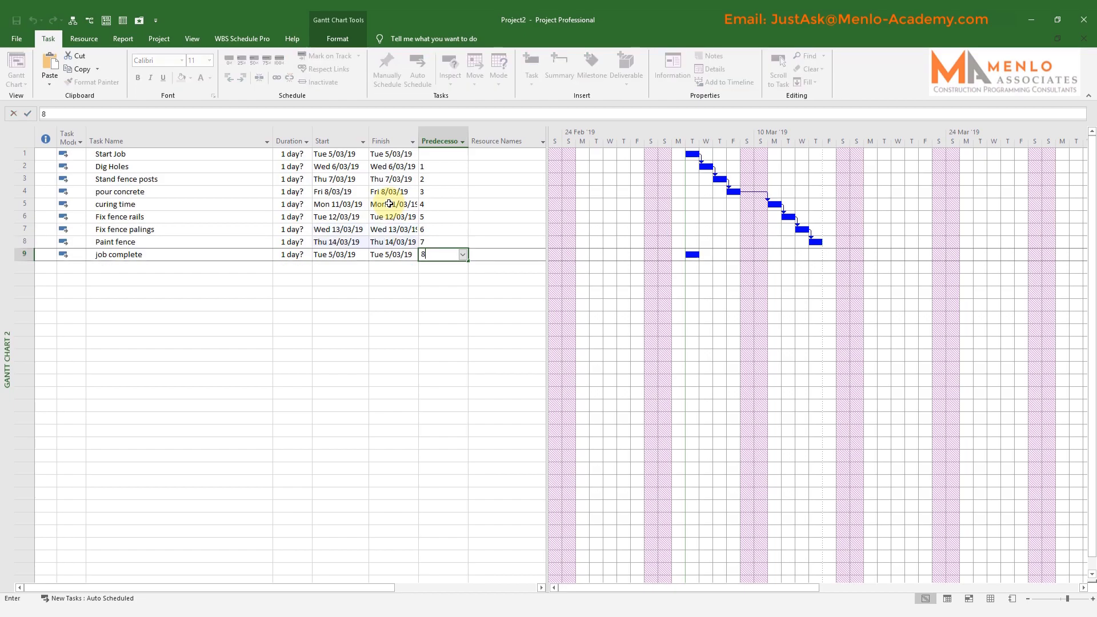
pyautogui.write('8')
pyautogui.press('Return')
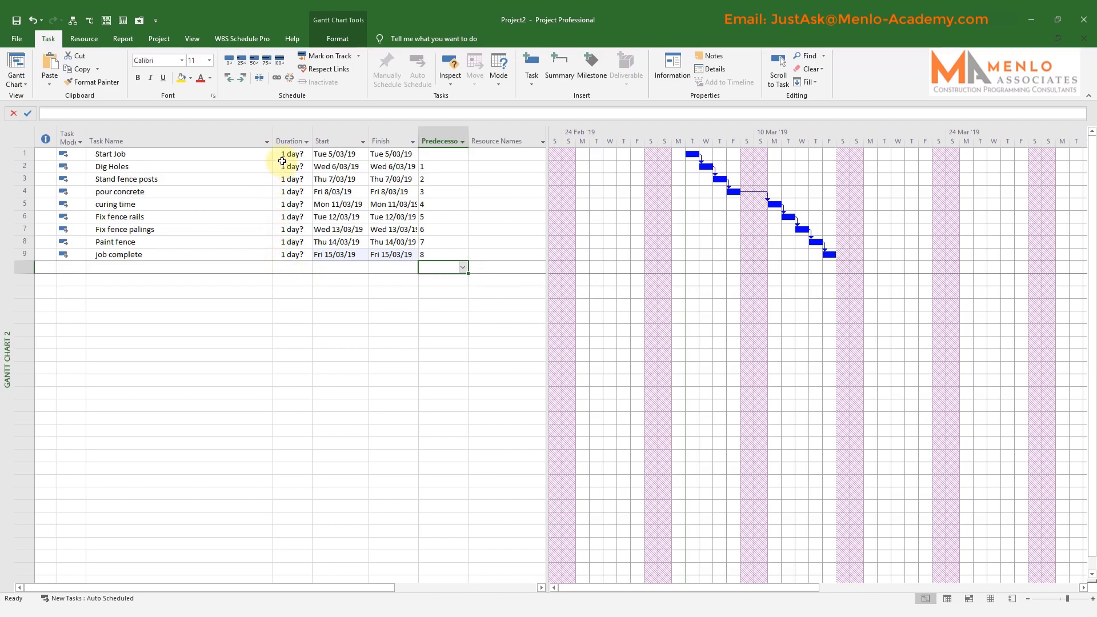
# Turn Start Job into a milestone by setting its duration to 0 days.
pyautogui.click(249, 154)
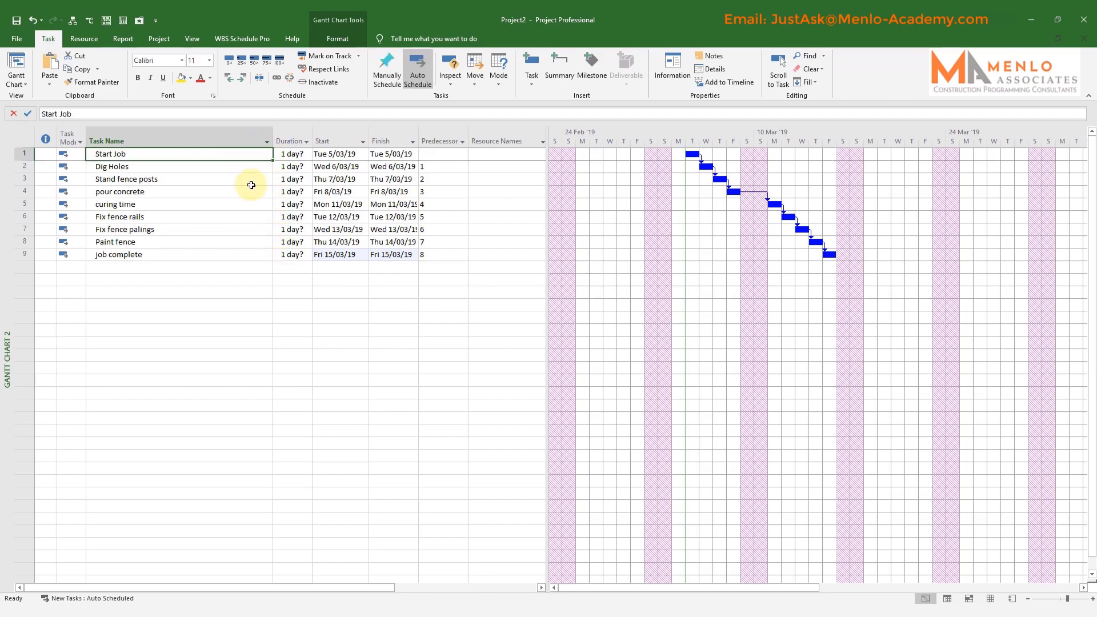
pyautogui.click(286, 137)
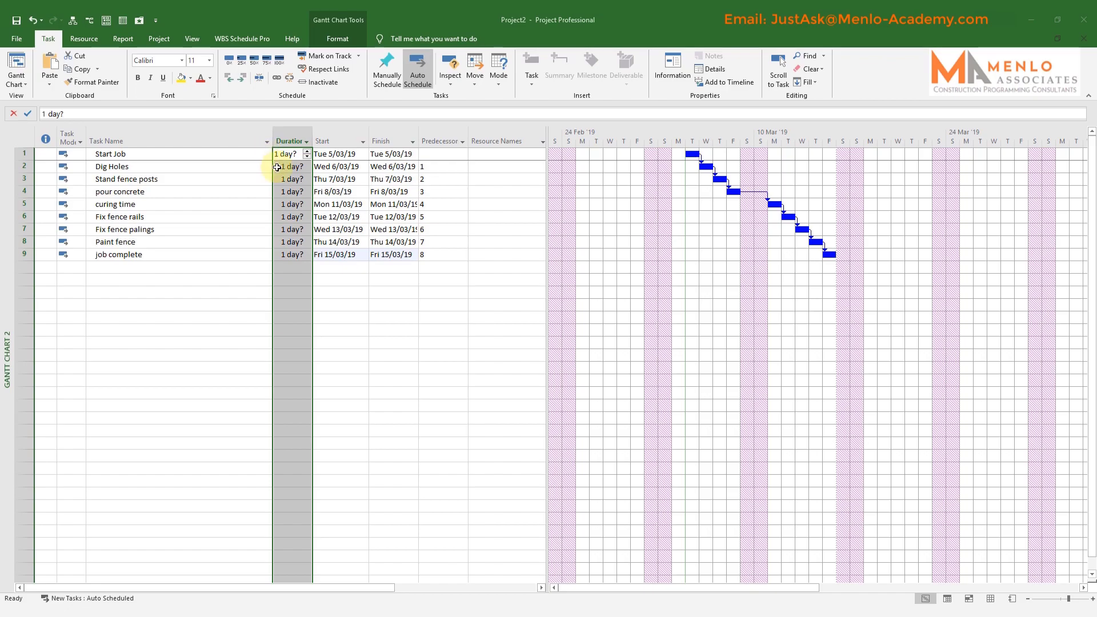
pyautogui.click(238, 156)
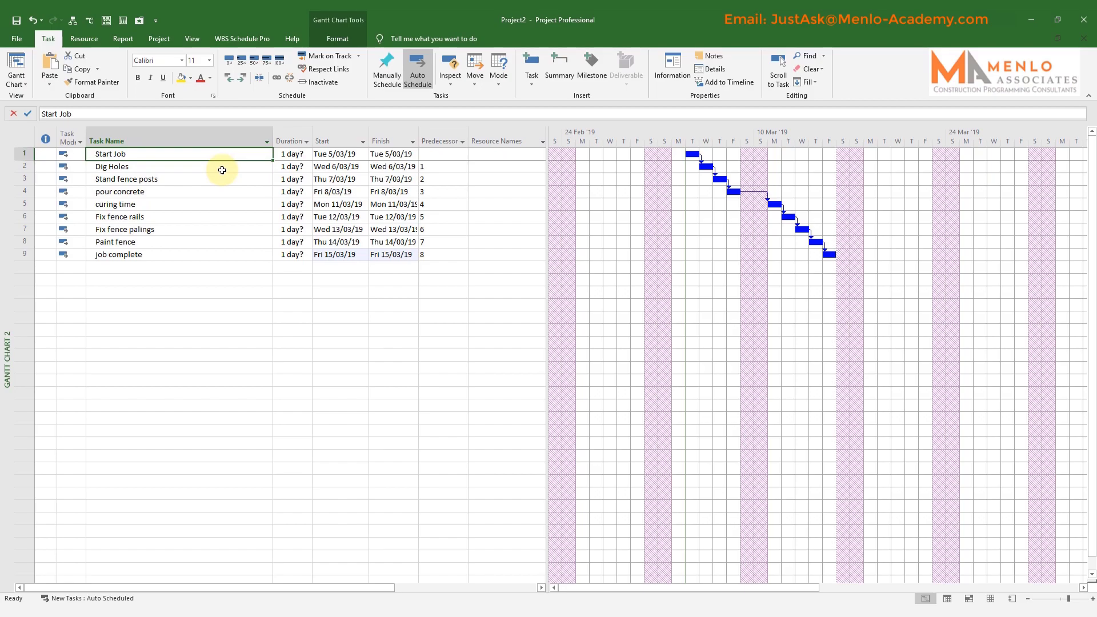
pyautogui.click(285, 154)
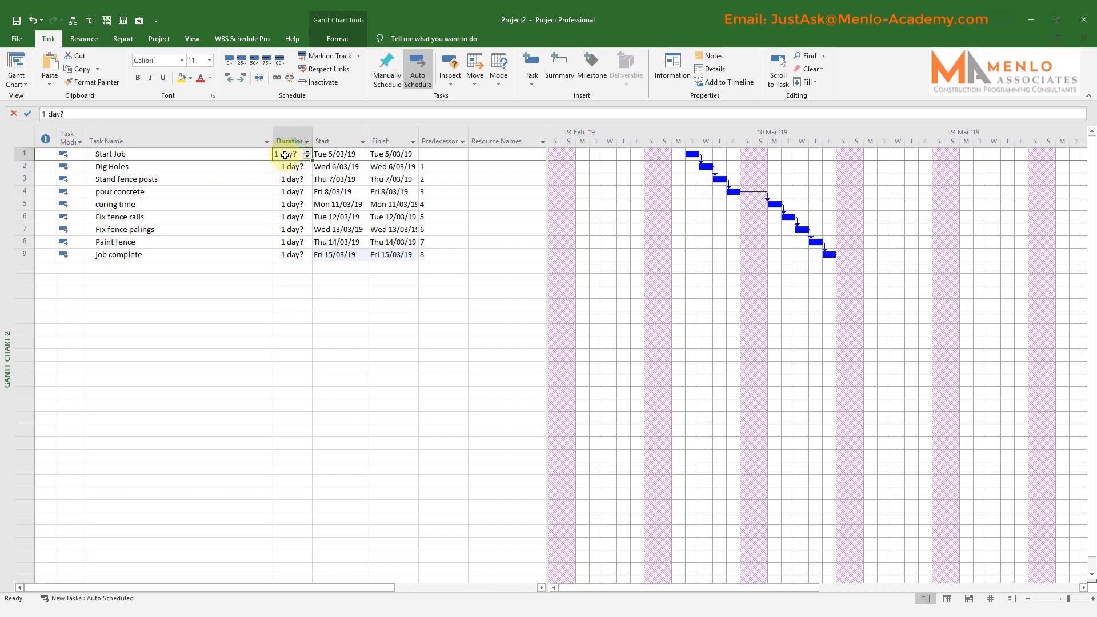
pyautogui.write('0')
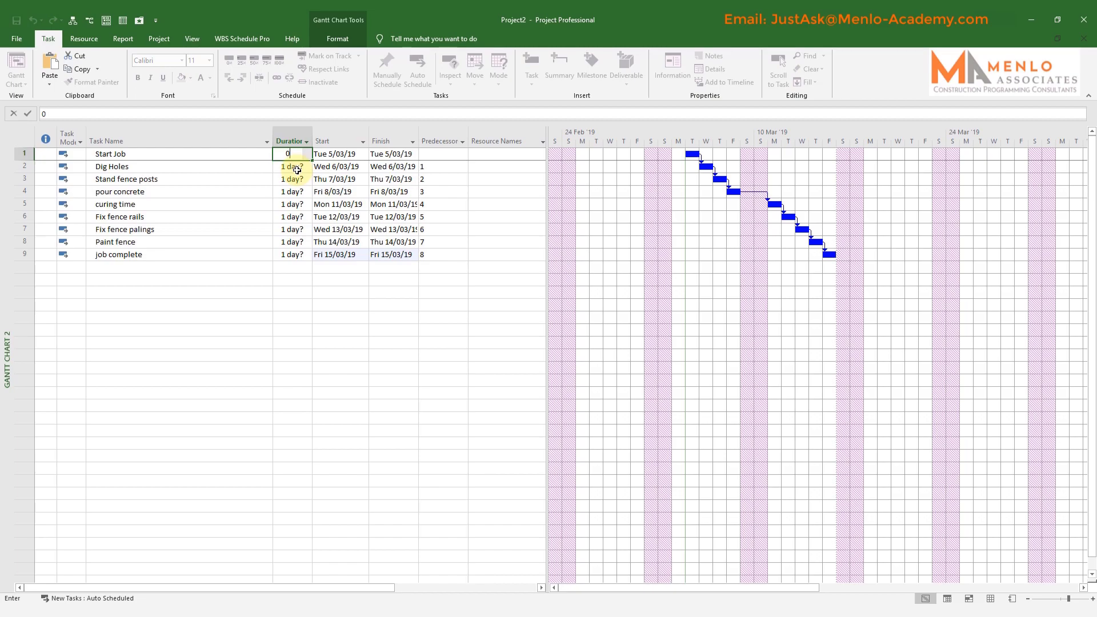
pyautogui.press('Return')
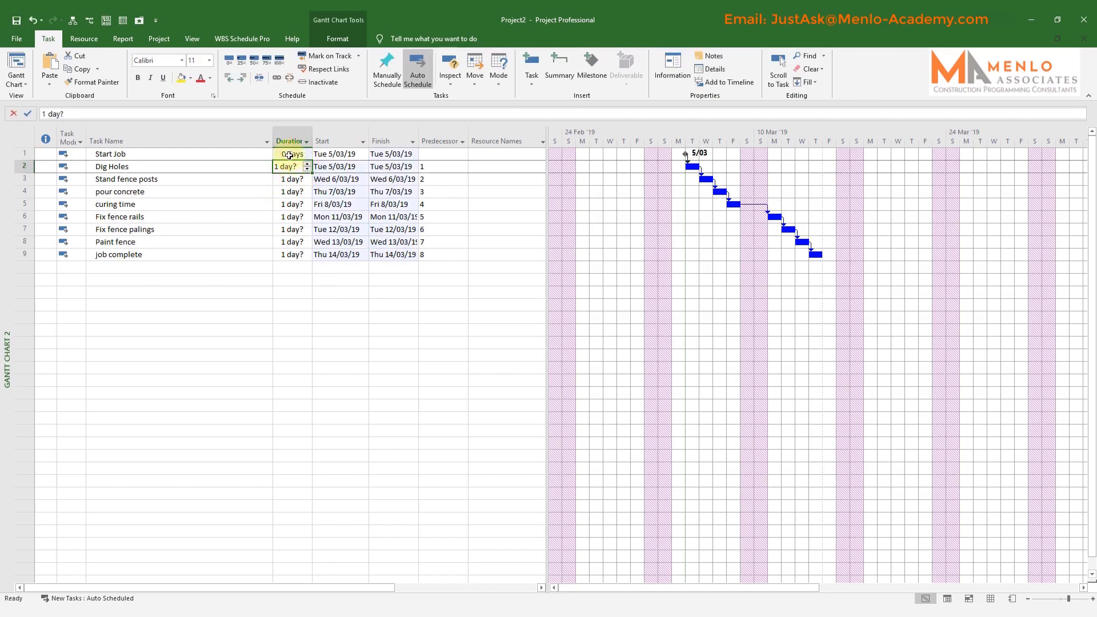
pyautogui.click(289, 154)
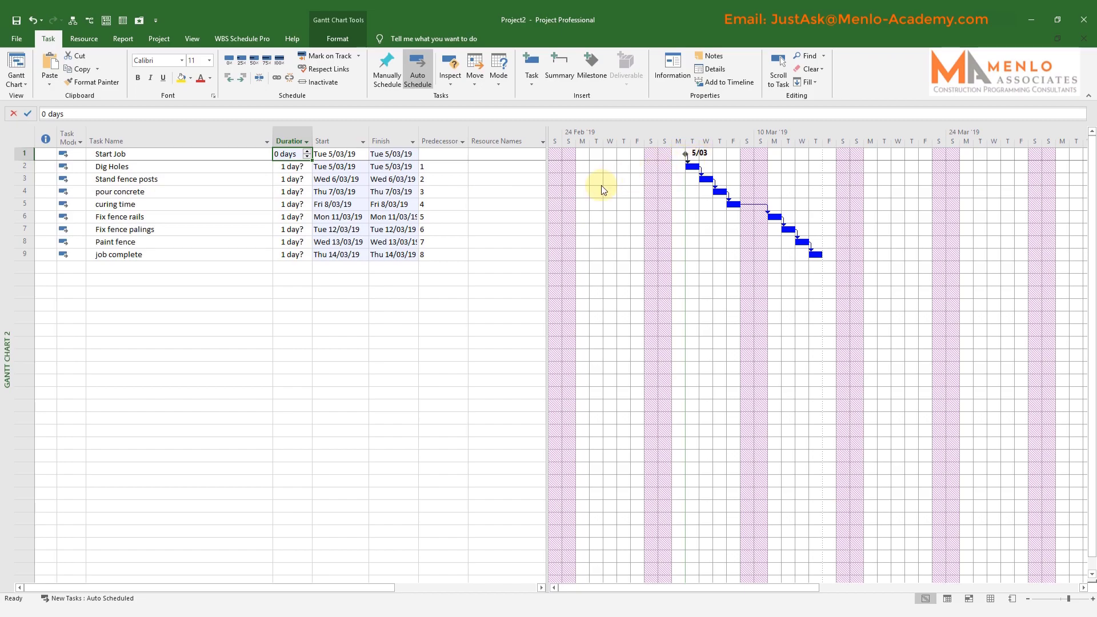
# Set the duration of Dig Holes to 3 days and of Stand fence posts to 5 days.
pyautogui.click(285, 166)
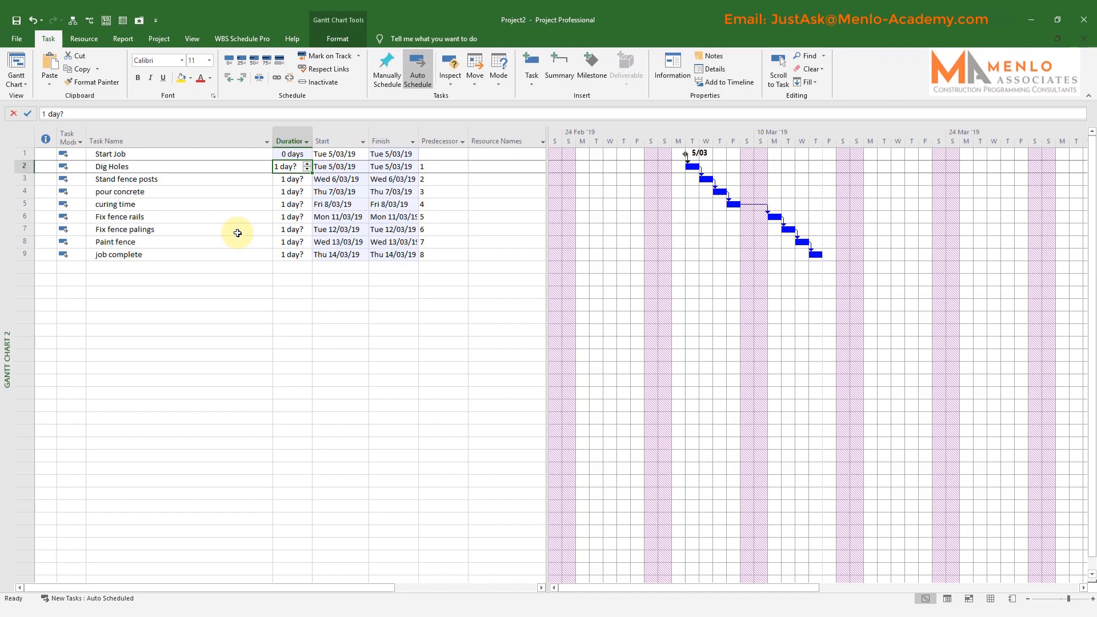
pyautogui.write('3')
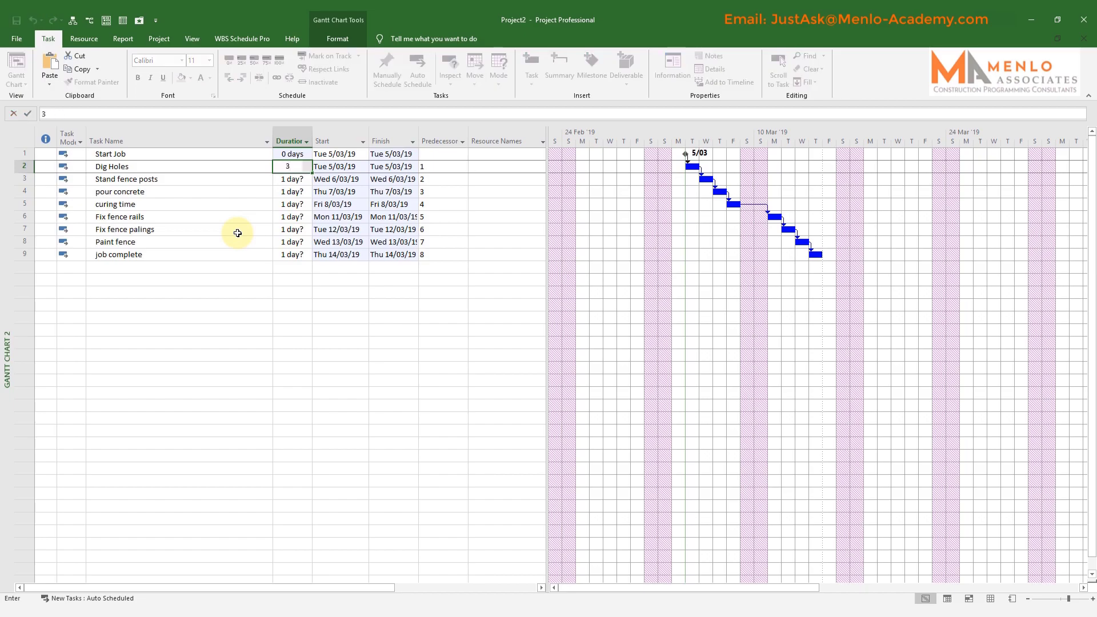
pyautogui.press('Return')
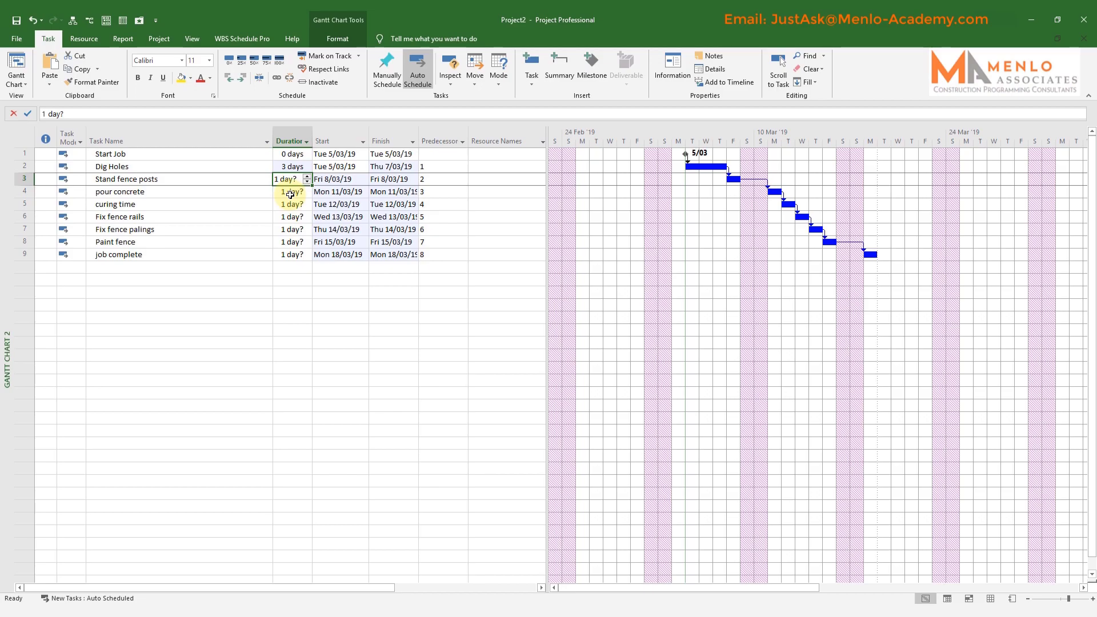
pyautogui.write('5')
pyautogui.press('Return')
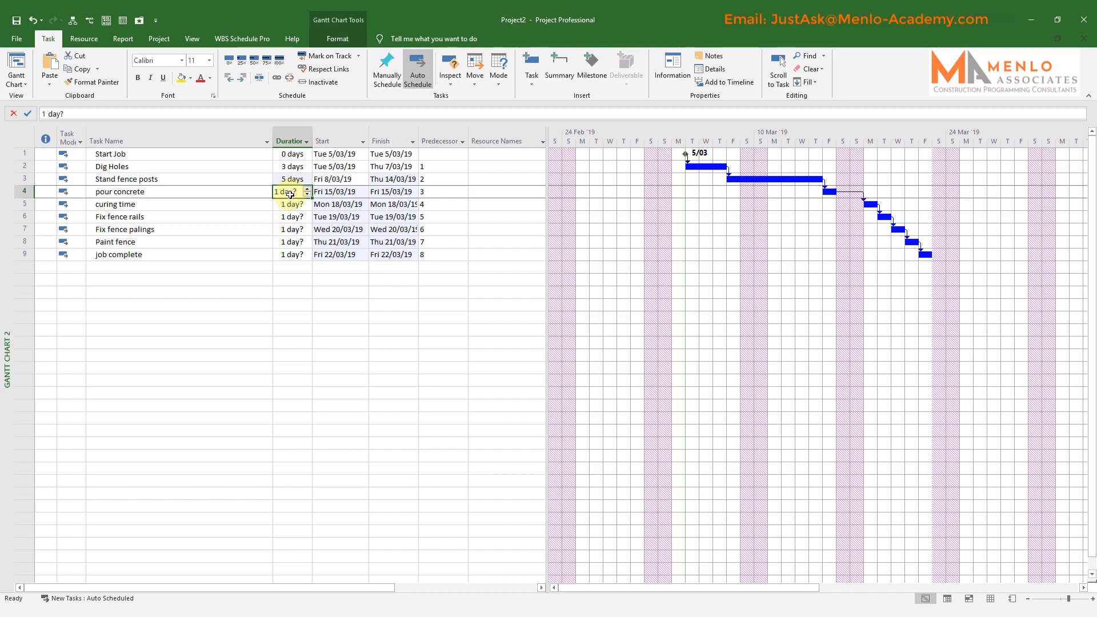
# Make the pour concrete duration a firm 1 day without the question mark and set curing time to 3 days.
pyautogui.press('BackSpace')
pyautogui.press('Return')
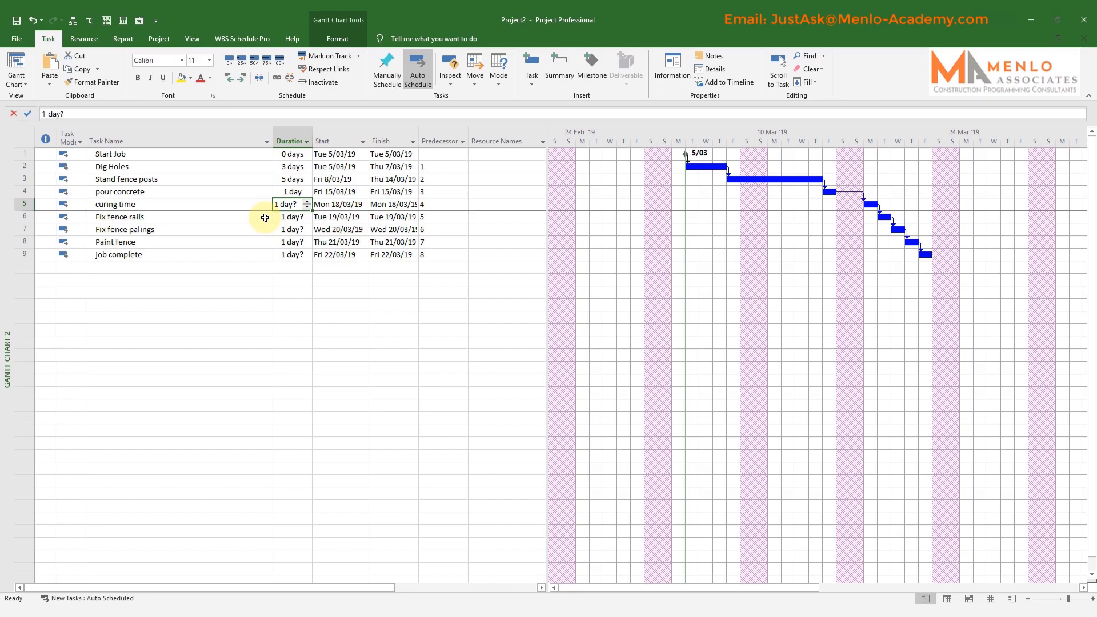
pyautogui.write('3')
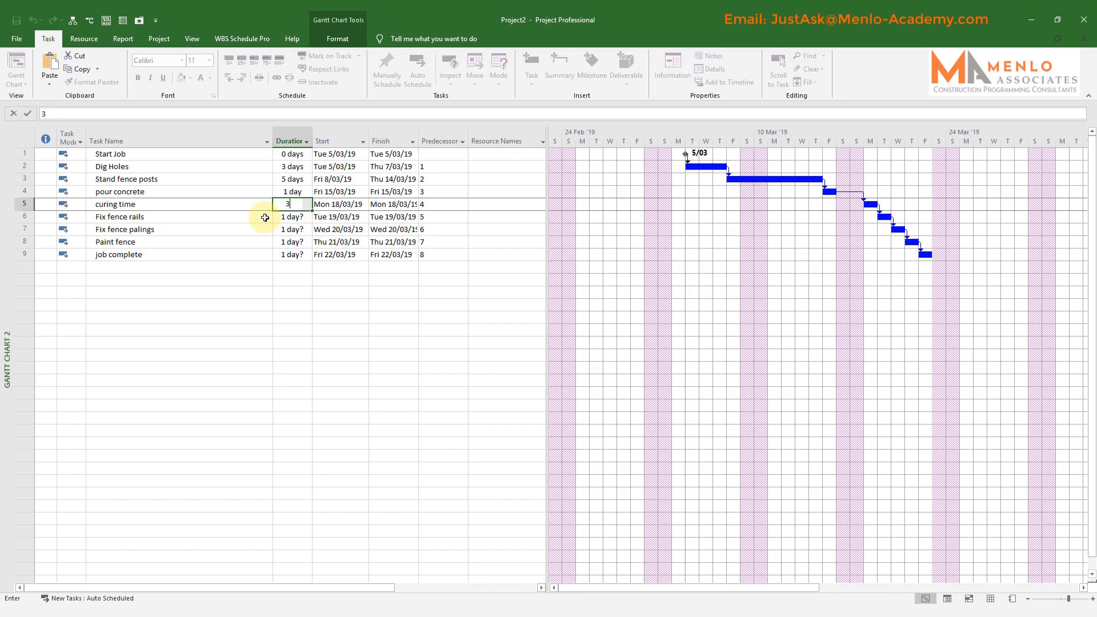
pyautogui.press('Return')
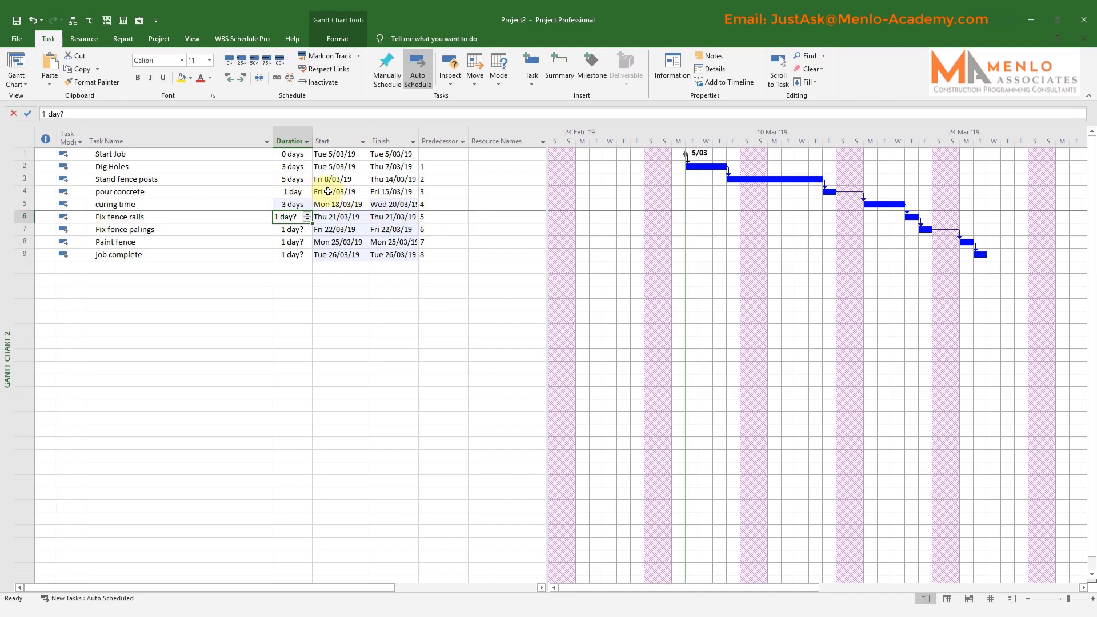
# Change the duration of curing time to elapsed days by entering 3 edays, so it runs through the weekend.
pyautogui.click(246, 192)
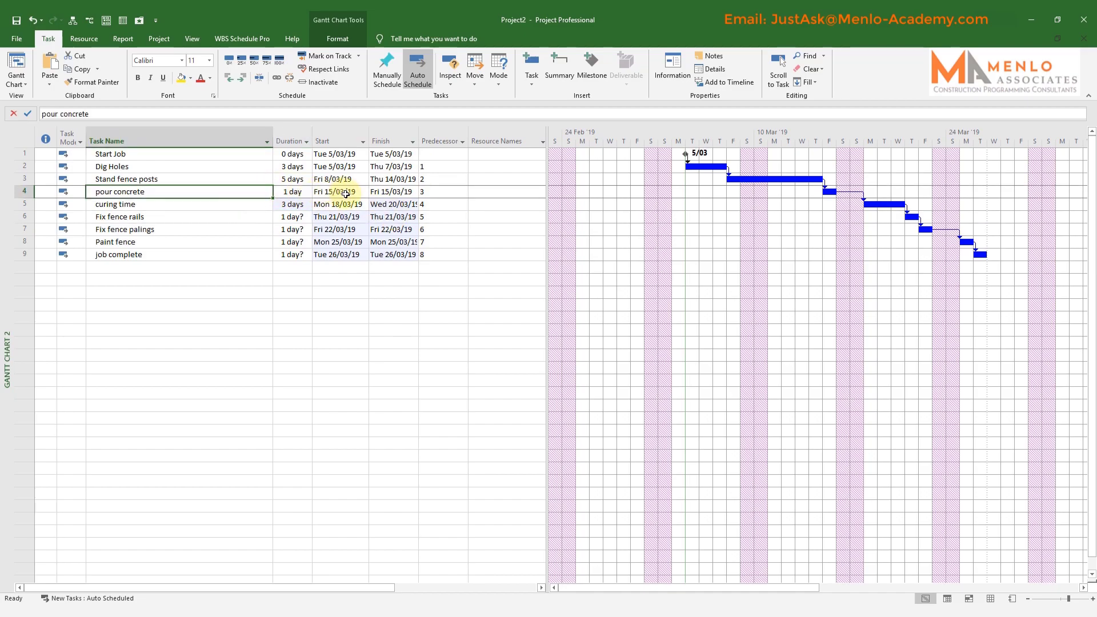
pyautogui.click(205, 204)
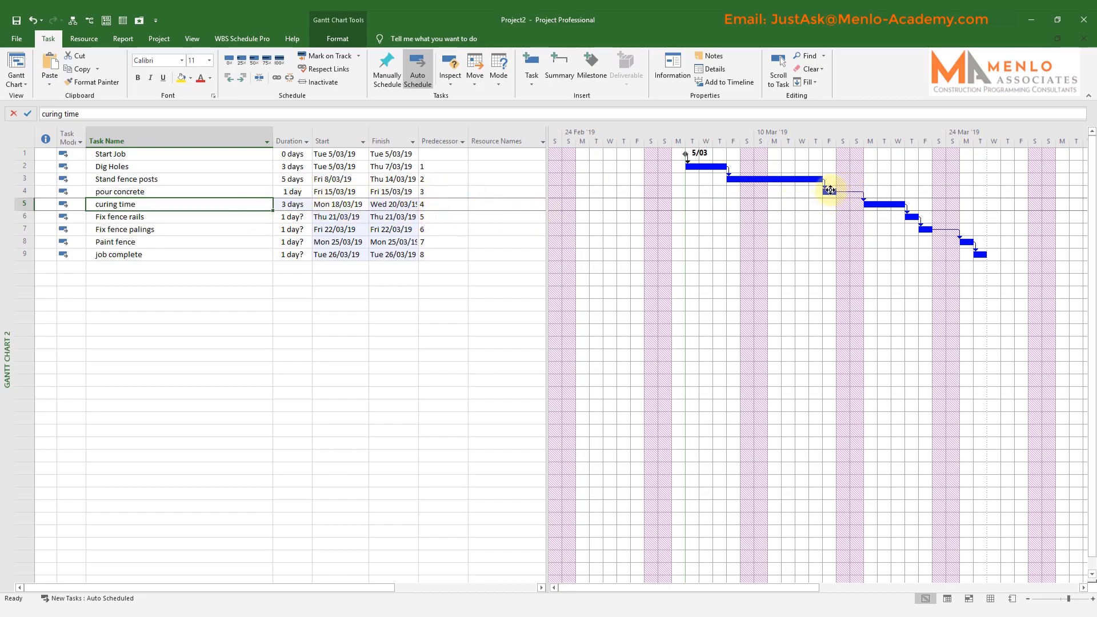
pyautogui.click(873, 206)
pyautogui.moveTo(911, 217)
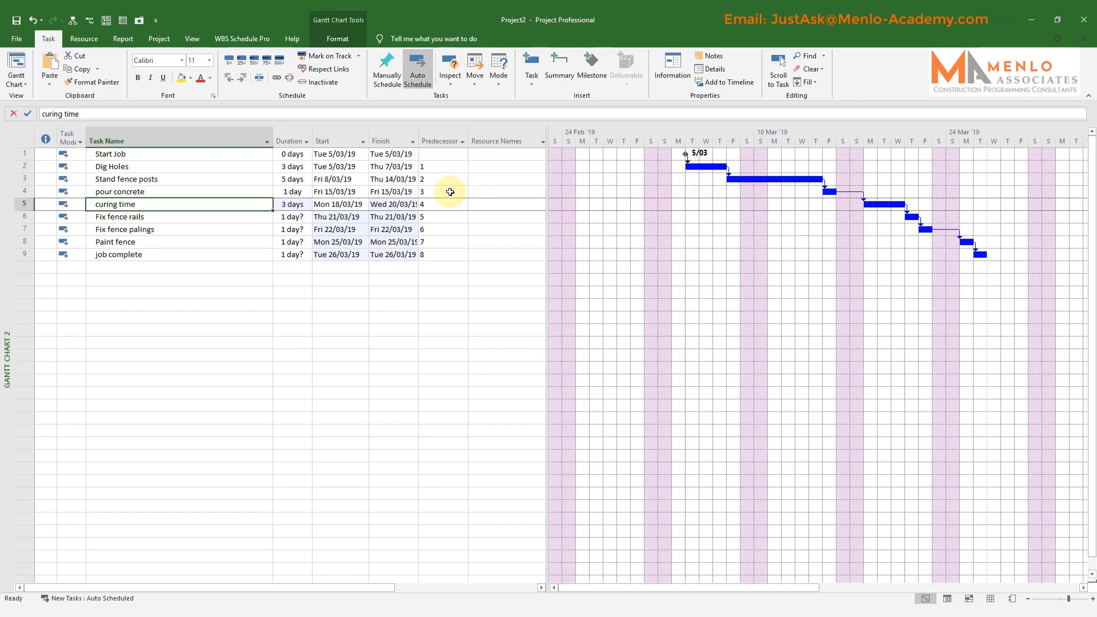
pyautogui.click(292, 205)
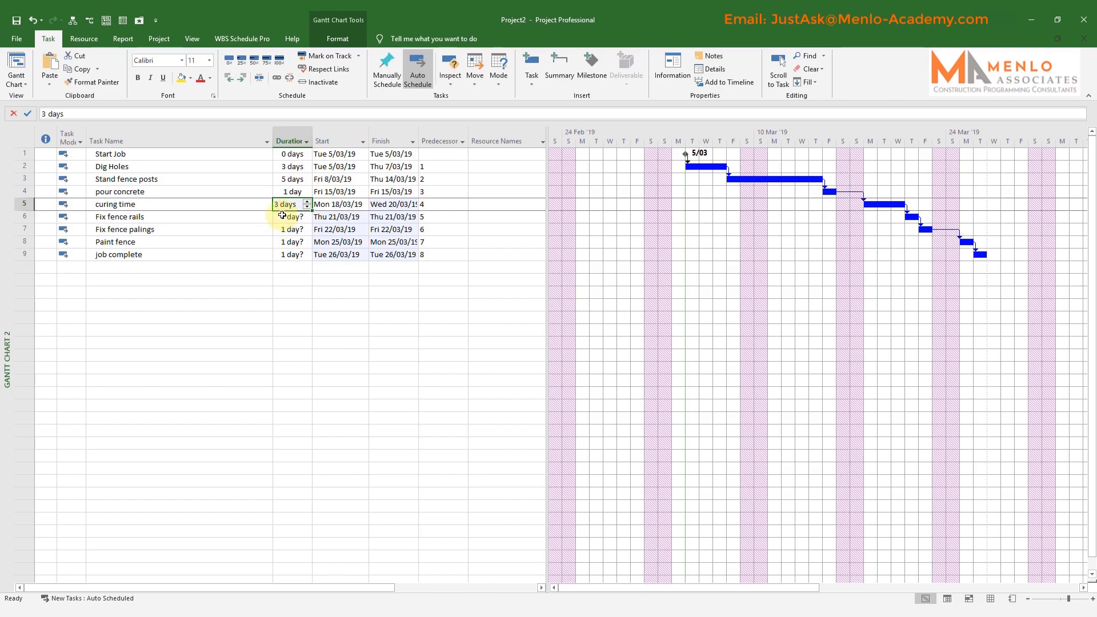
pyautogui.press('F2')
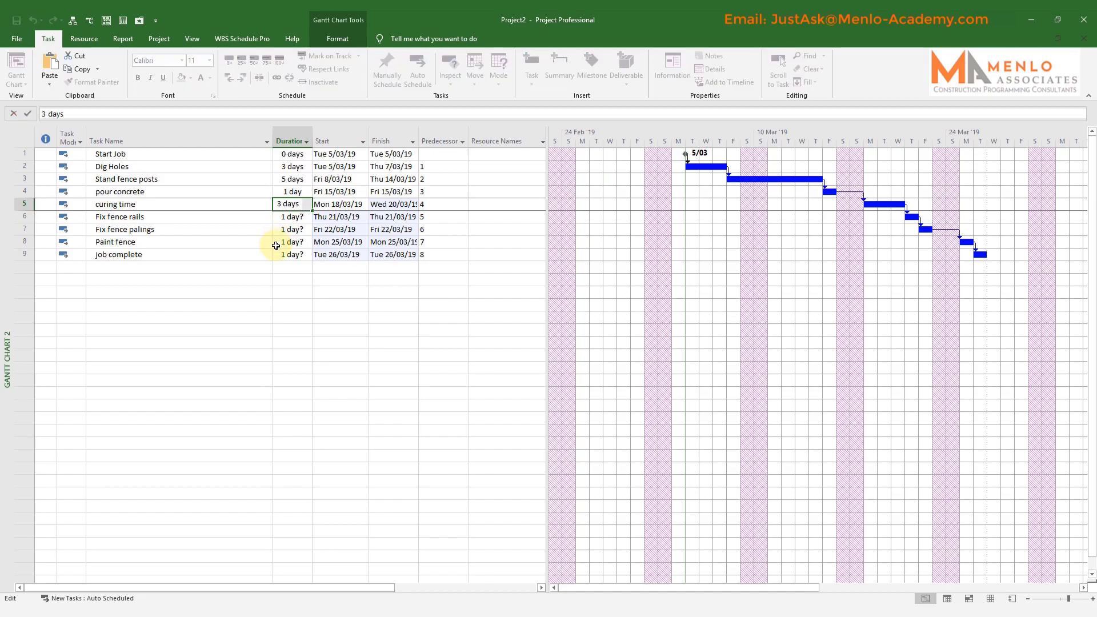
pyautogui.press('BackSpace')
pyautogui.write('e')
pyautogui.press('Left')
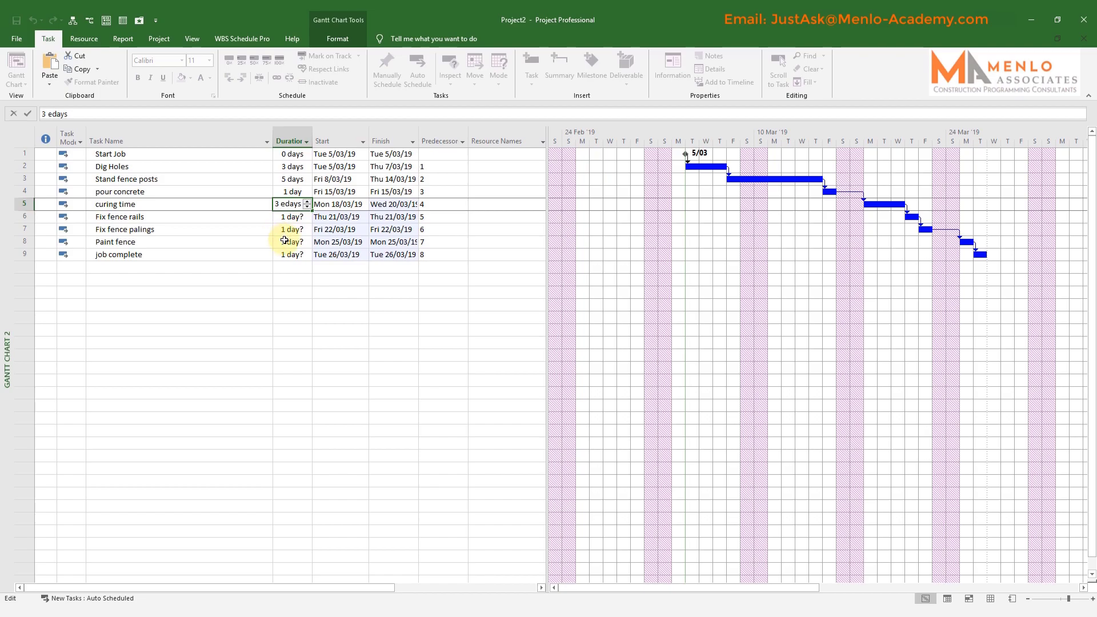
pyautogui.press('Return')
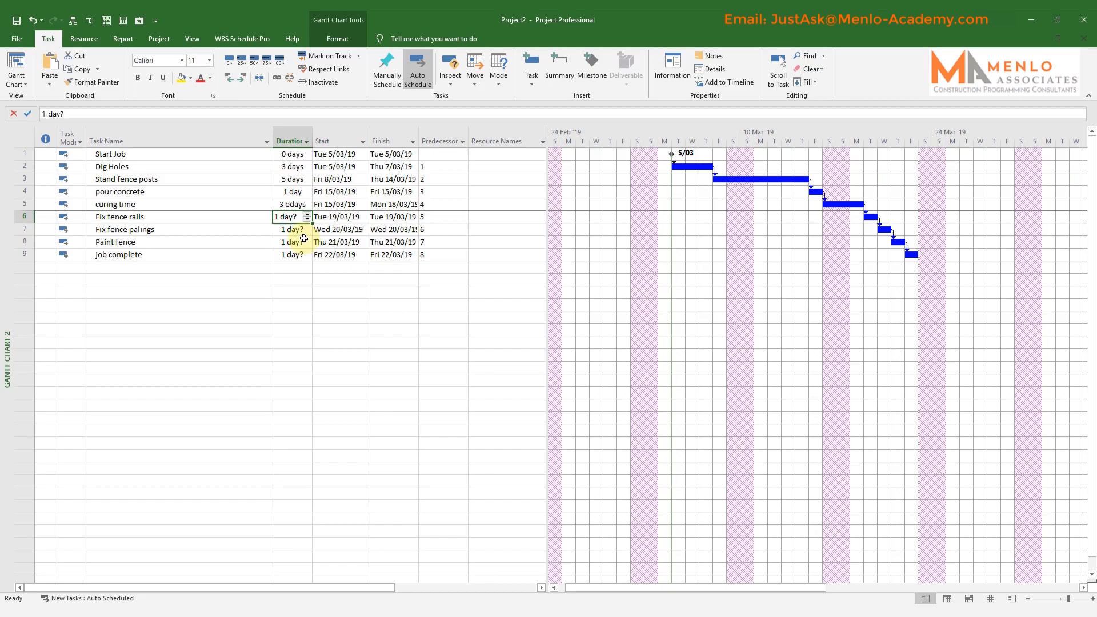
# Set the duration of Fix fence rails to 2 days and of Fix fence palings to 3 days.
pyautogui.write('2')
pyautogui.click(284, 229)
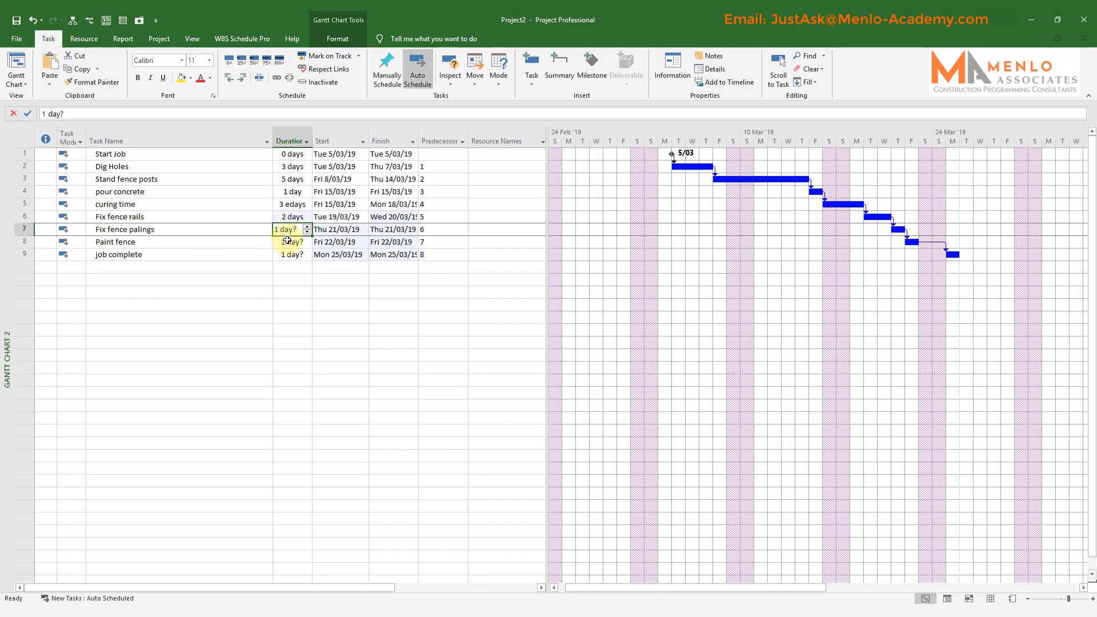
pyautogui.write('3')
pyautogui.press('Return')
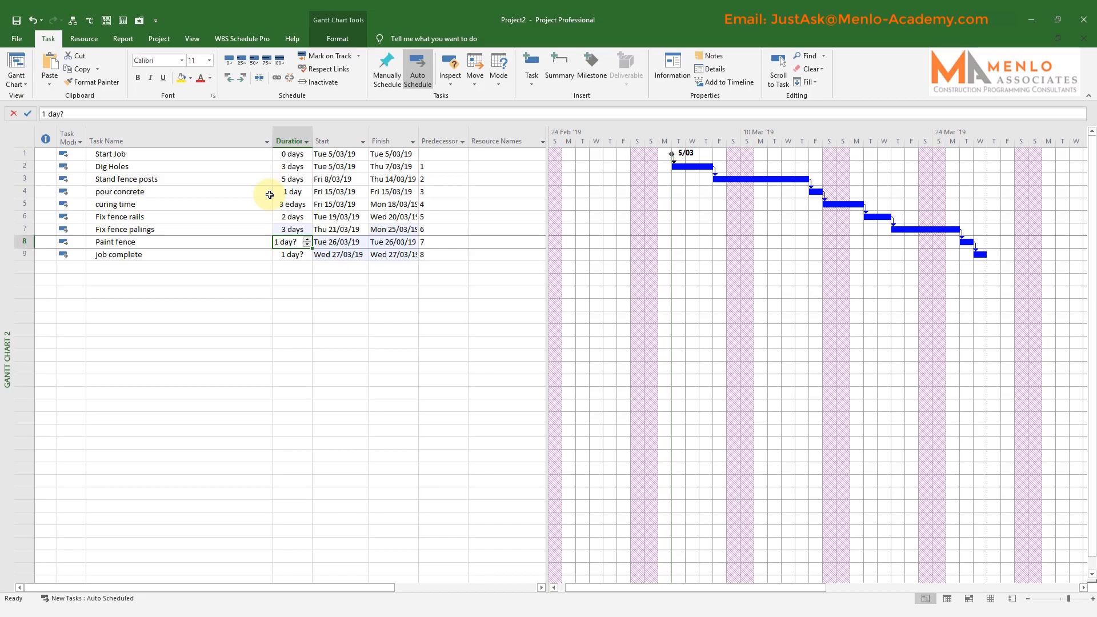
# Set the duration of Paint fence to 5 days and of job complete to 0 days.
pyautogui.write('5')
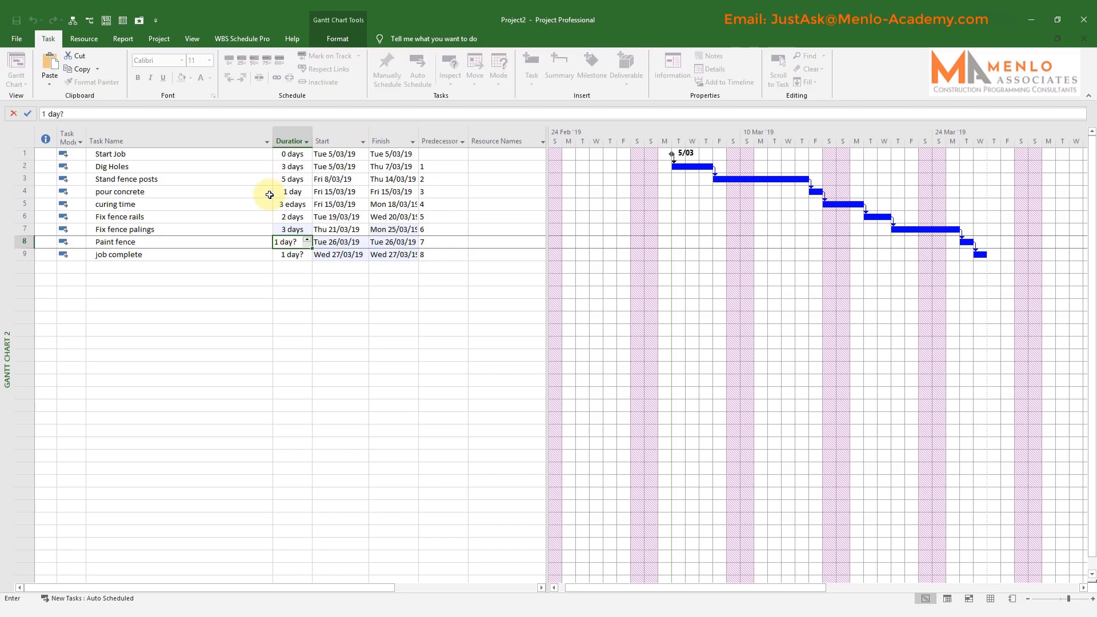
pyautogui.press('Return')
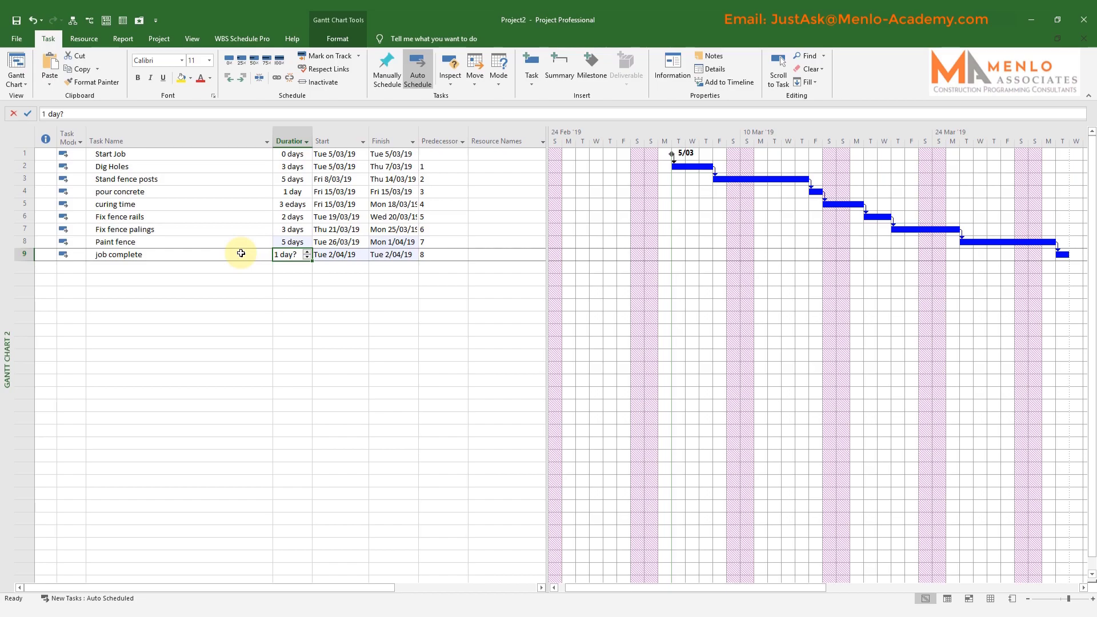
pyautogui.write('0 days')
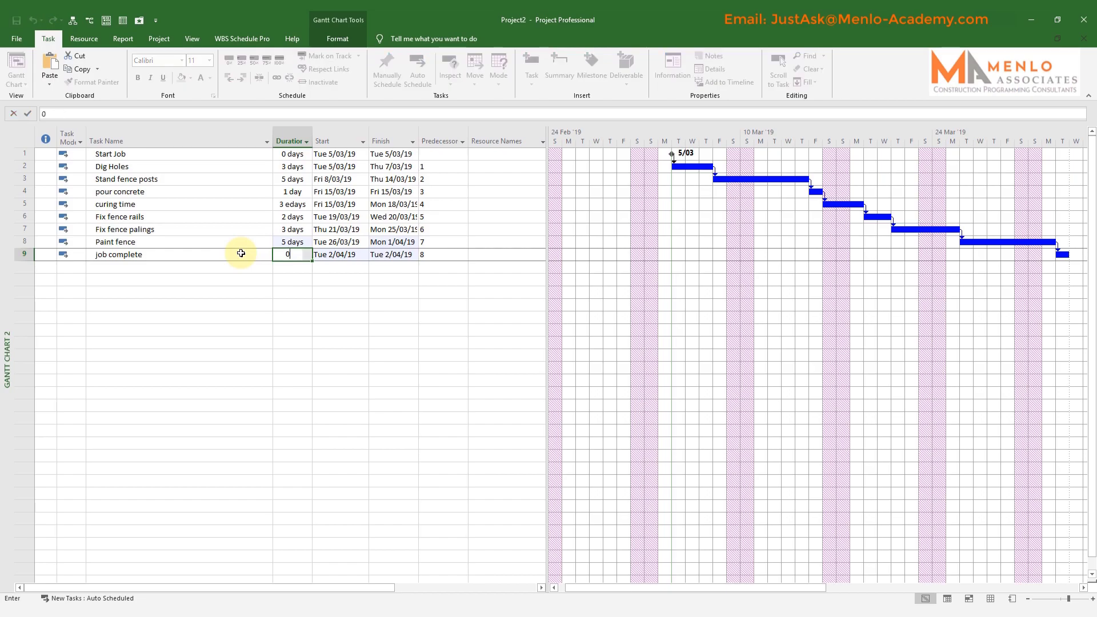
pyautogui.press('Return')
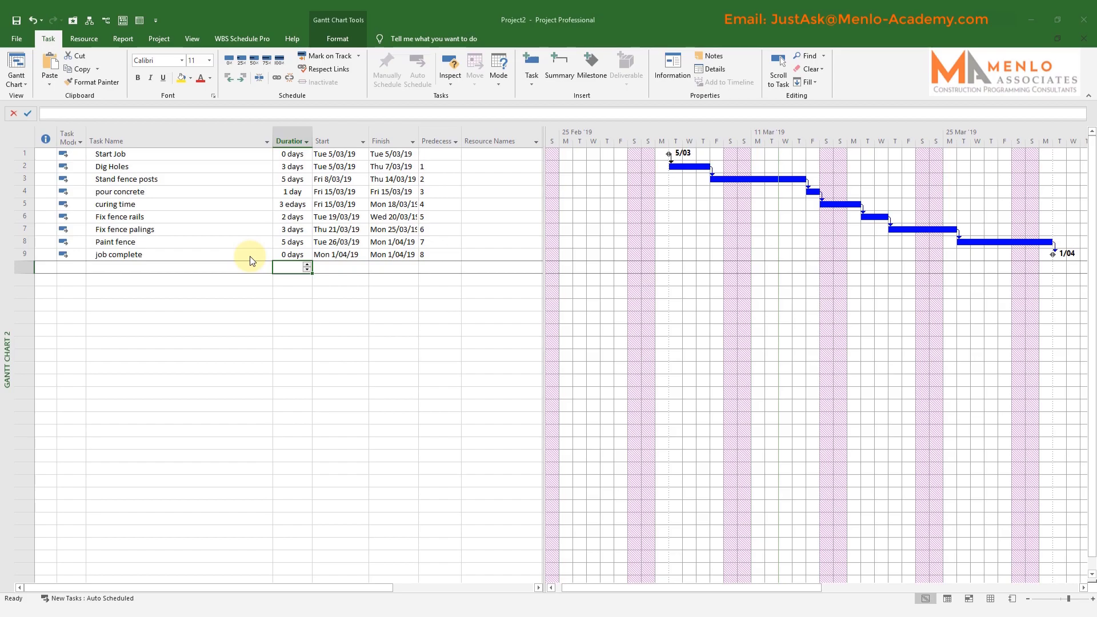
# Widen the table area and assign the Concrete gang resource to Dig Holes, Stand fence posts and pour concrete.
pyautogui.click(511, 142)
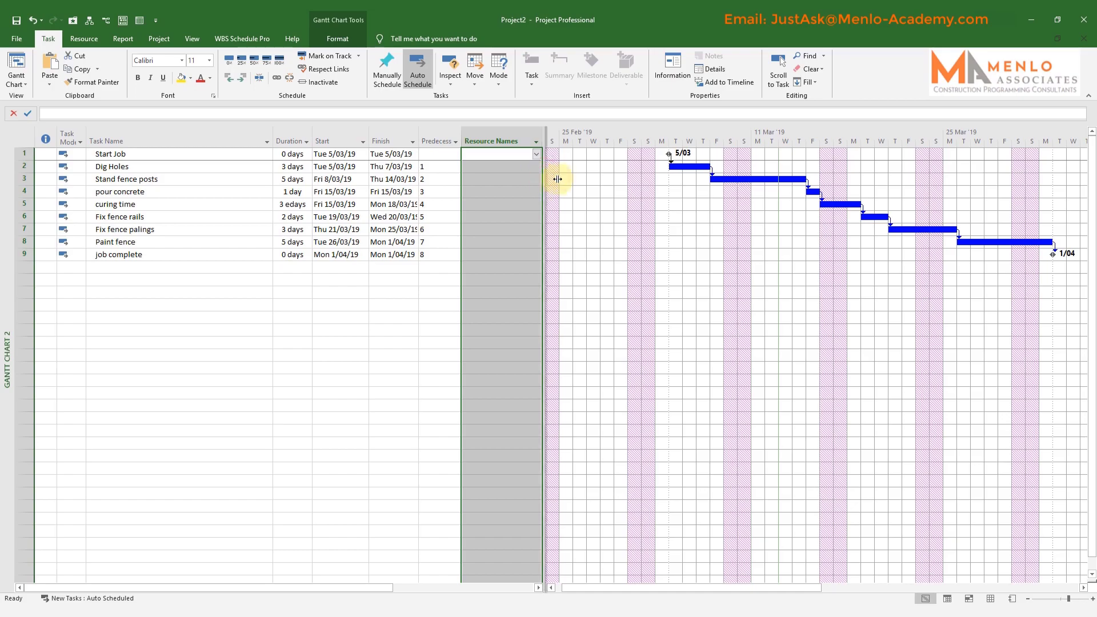
pyautogui.moveTo(557, 179); pyautogui.dragTo(566, 177)
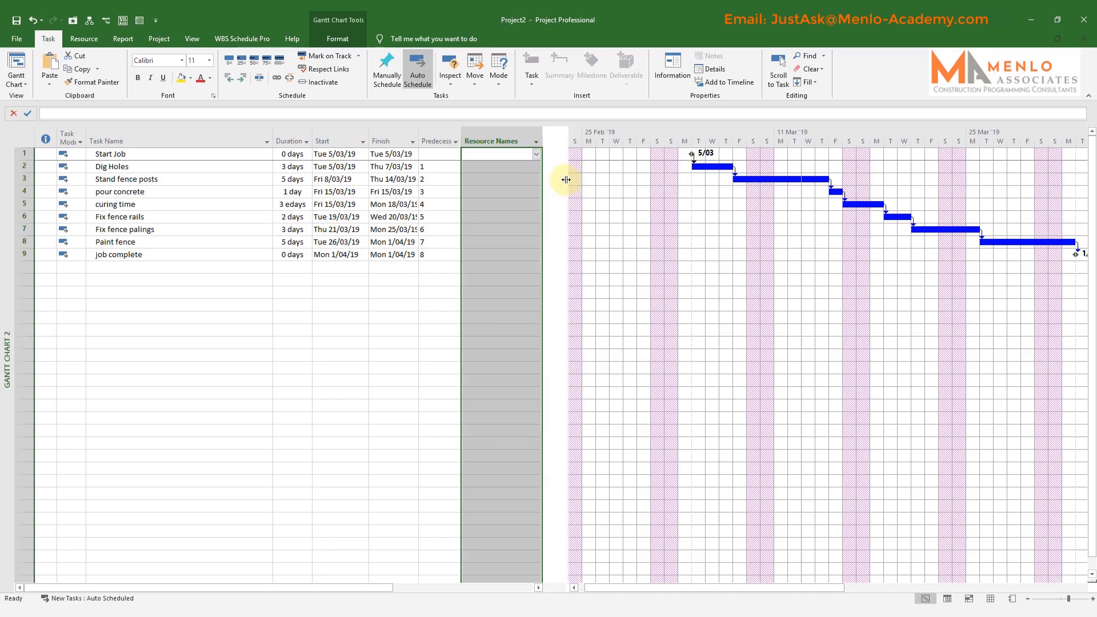
pyautogui.click(509, 167)
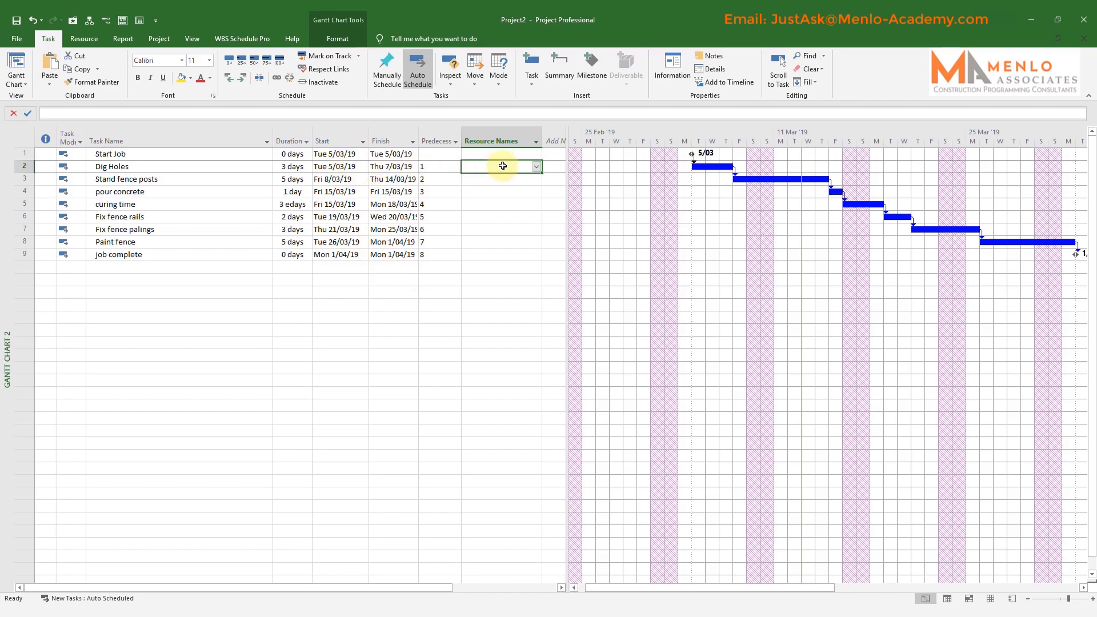
pyautogui.write('Concrete gang')
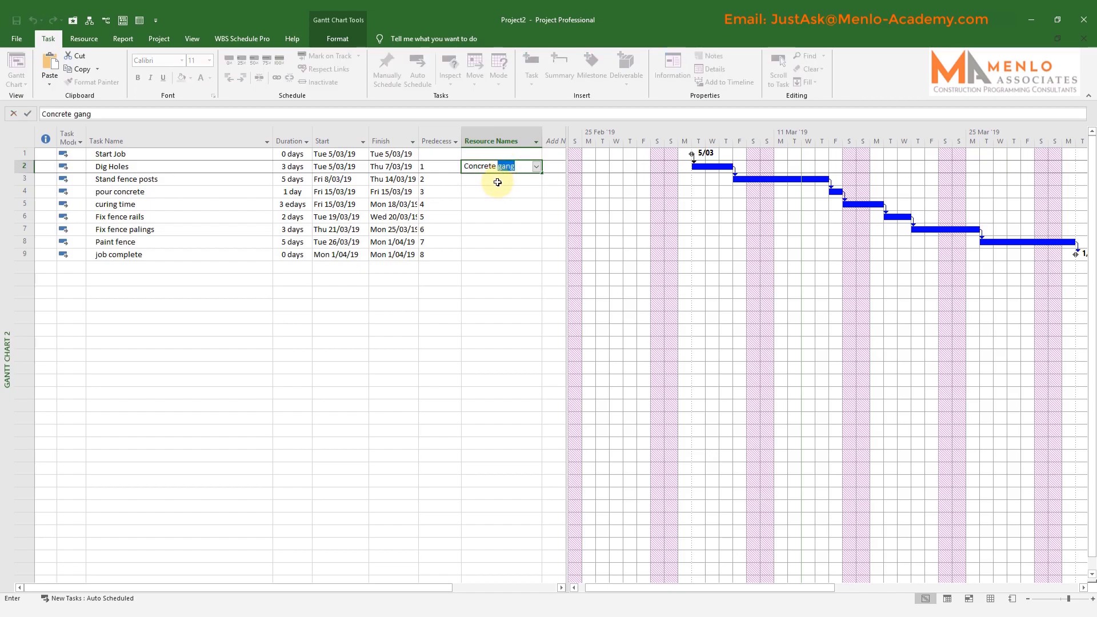
pyautogui.press('Return')
pyautogui.write('Co')
pyautogui.click(503, 192)
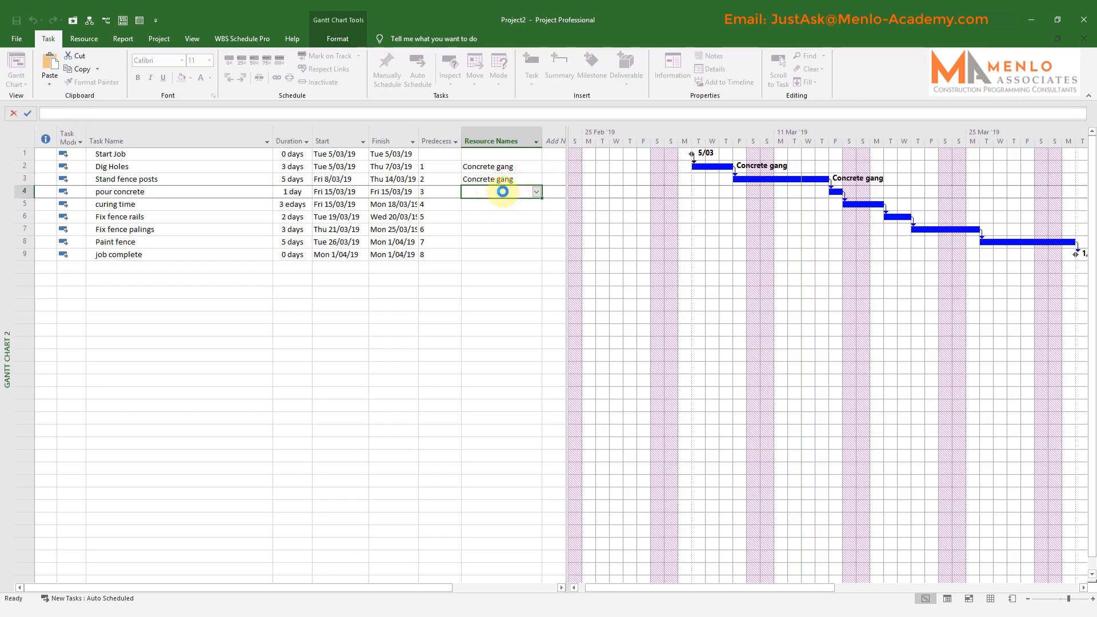
pyautogui.write('Concrete gang')
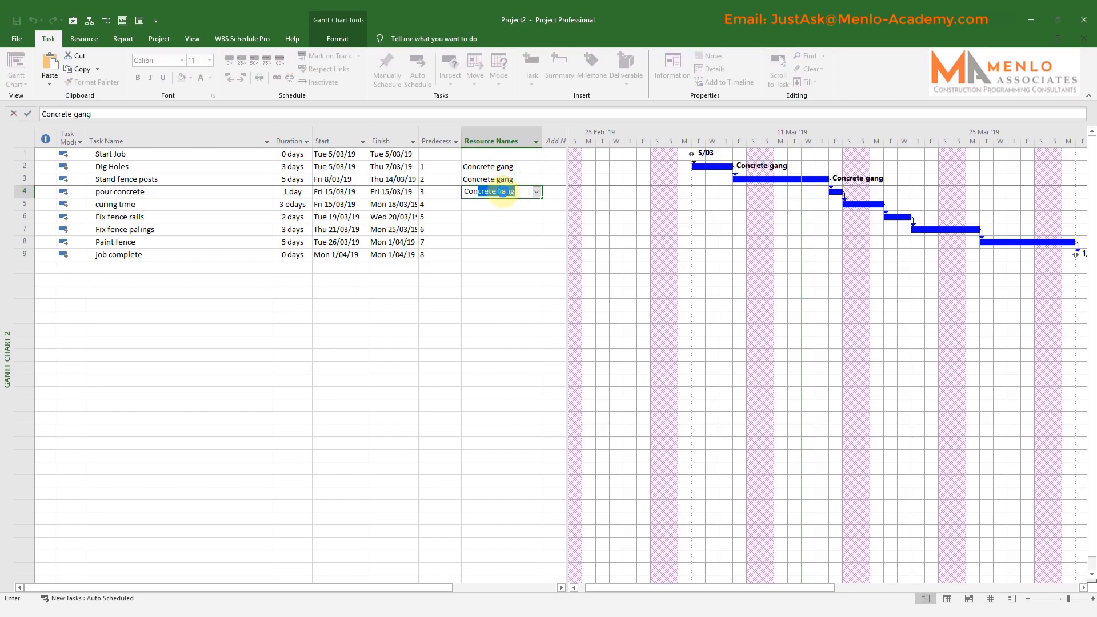
pyautogui.click(495, 204)
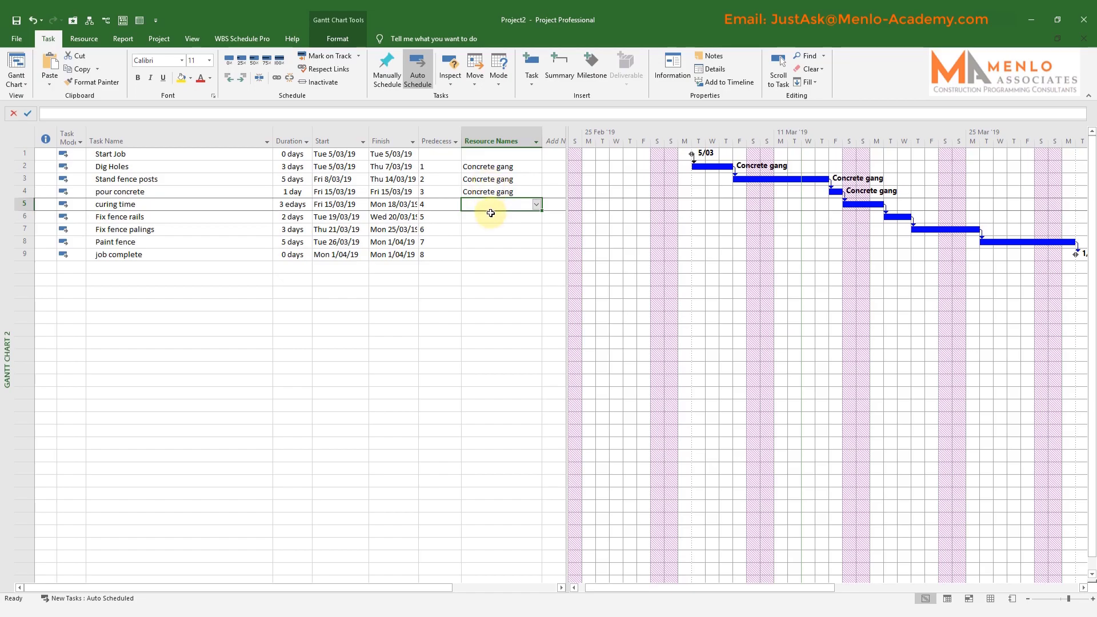
# Assign the Carpenters resource to Fix fence rails and Fix fence palings, and the Painter resource to Paint fence.
pyautogui.click(493, 217)
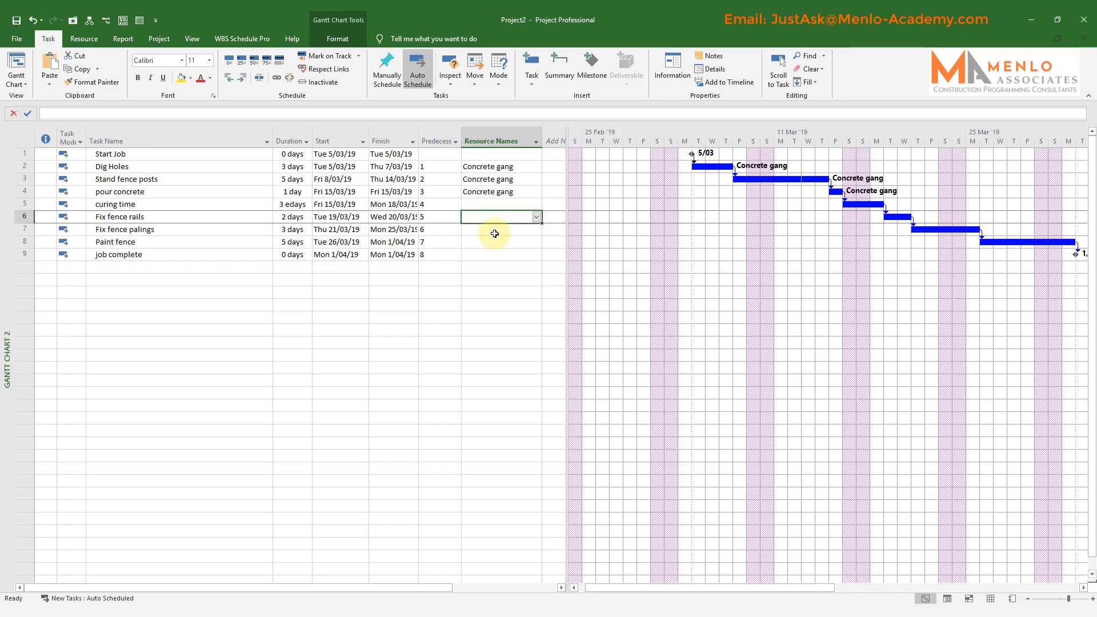
pyautogui.write('Carpenters')
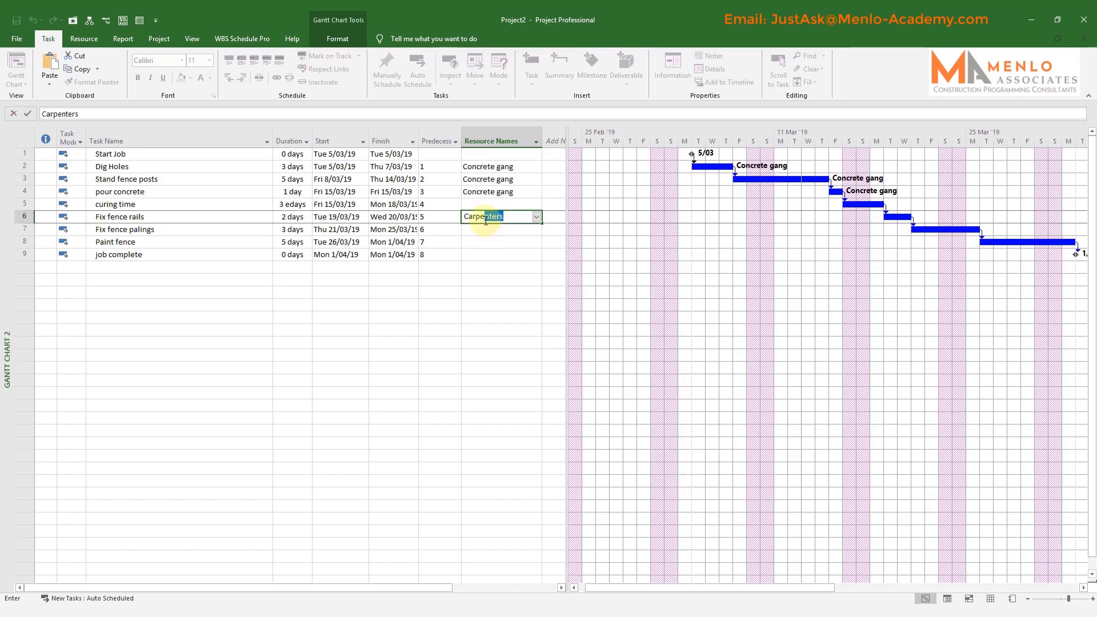
pyautogui.click(482, 229)
pyautogui.write('Carpenters')
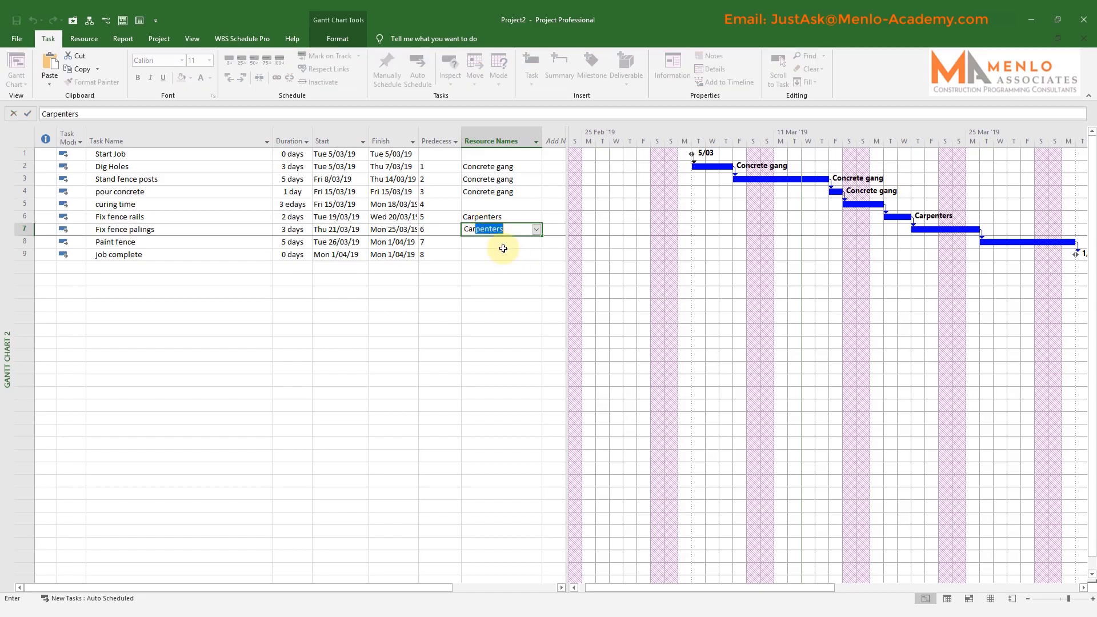
pyautogui.click(489, 243)
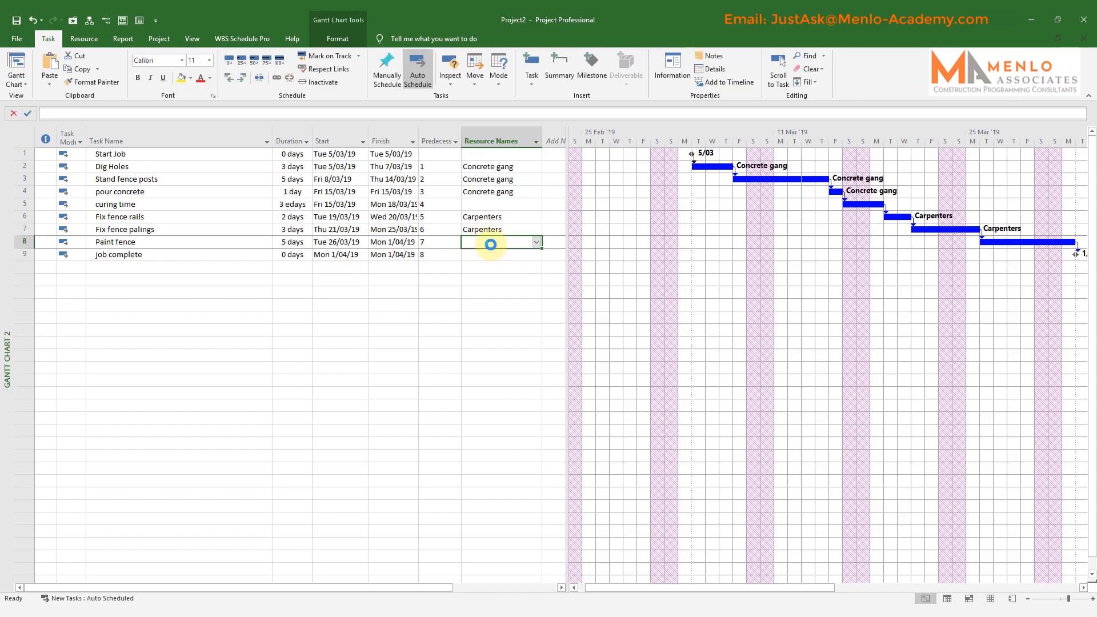
pyautogui.write('Painter')
pyautogui.click(510, 259)
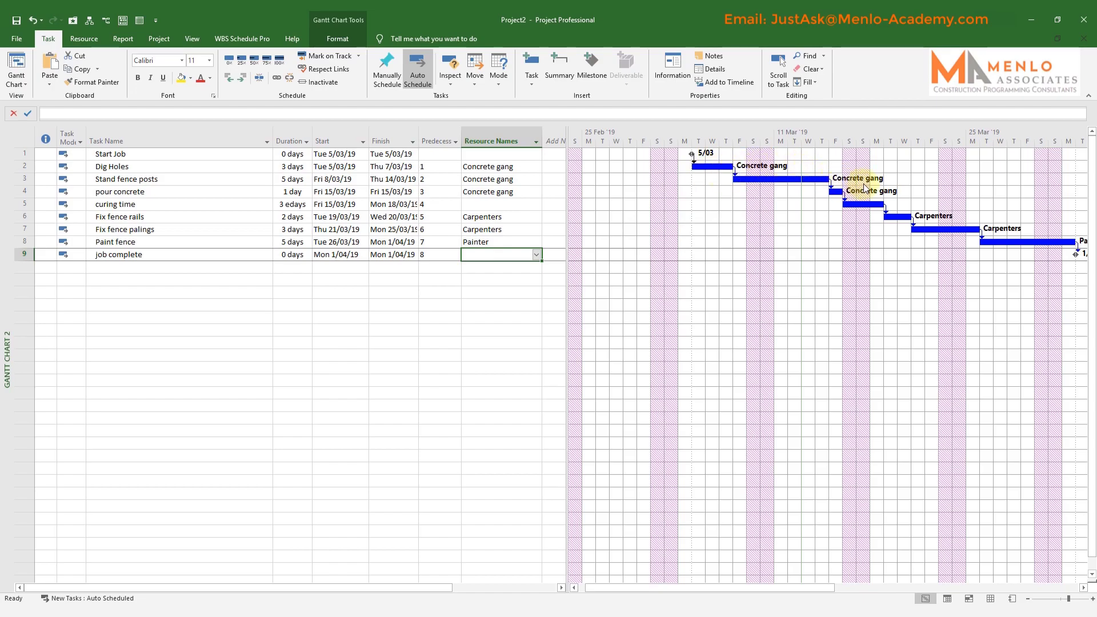
# In the bar styles, set the left text of the Task bars to Name, keeping Resource Names on the right.
pyautogui.doubleClick(713, 222)
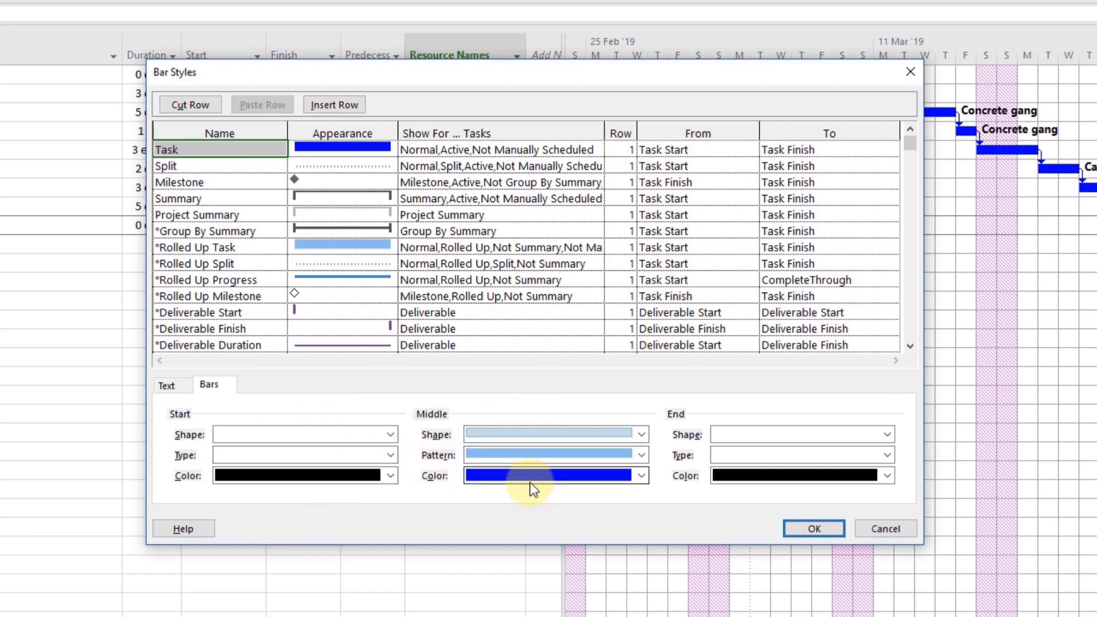
pyautogui.click(181, 386)
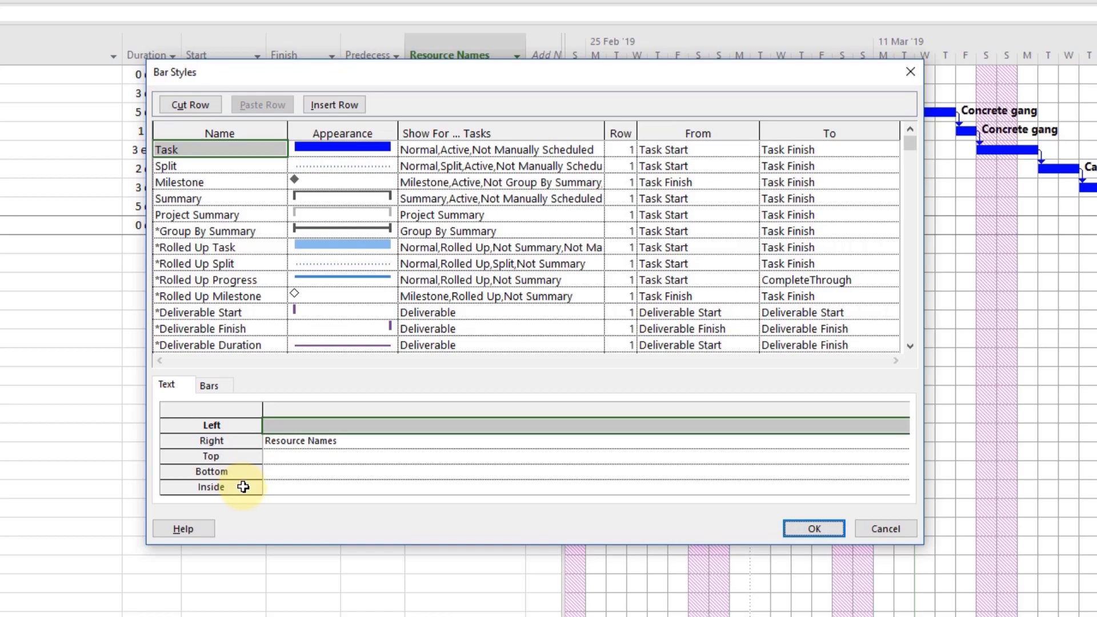
pyautogui.click(325, 442)
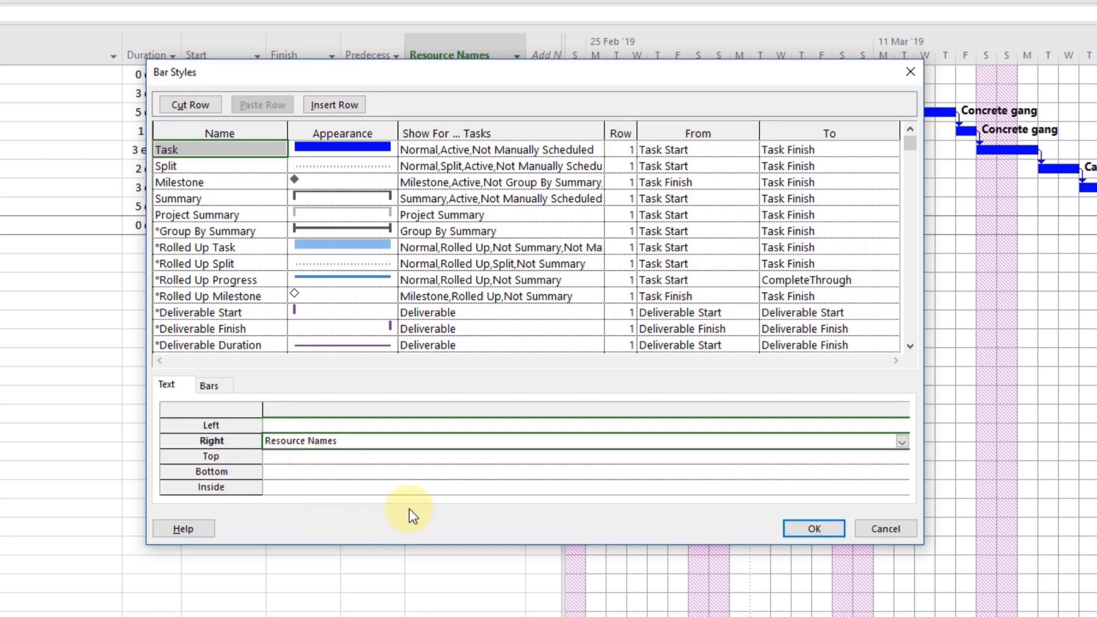
pyautogui.click(298, 426)
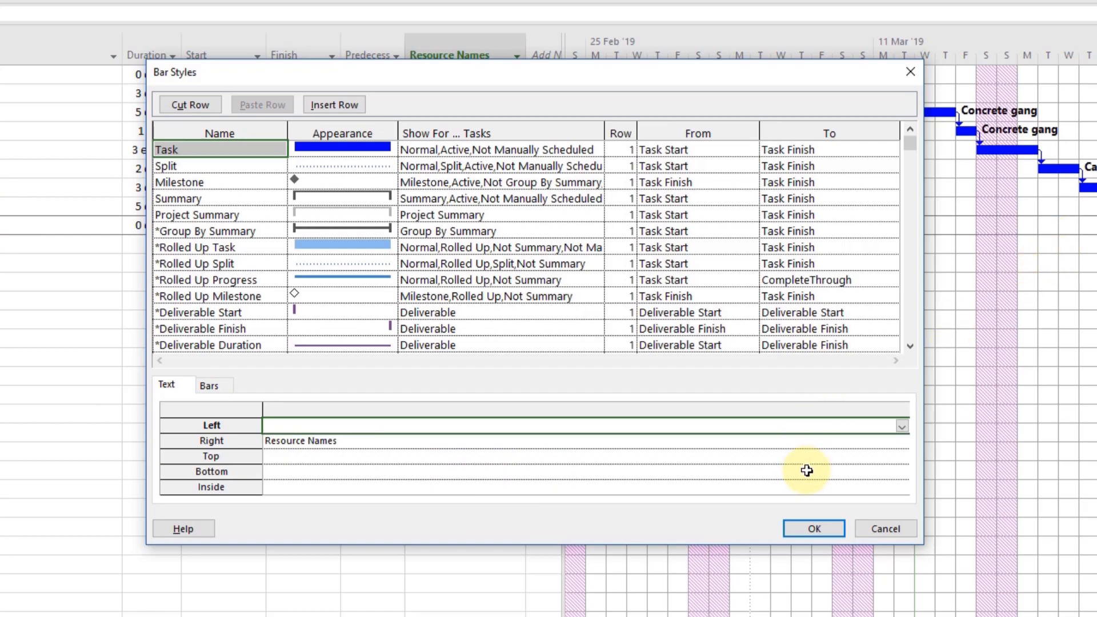
pyautogui.write('Name')
pyautogui.click(803, 442)
pyautogui.click(815, 531)
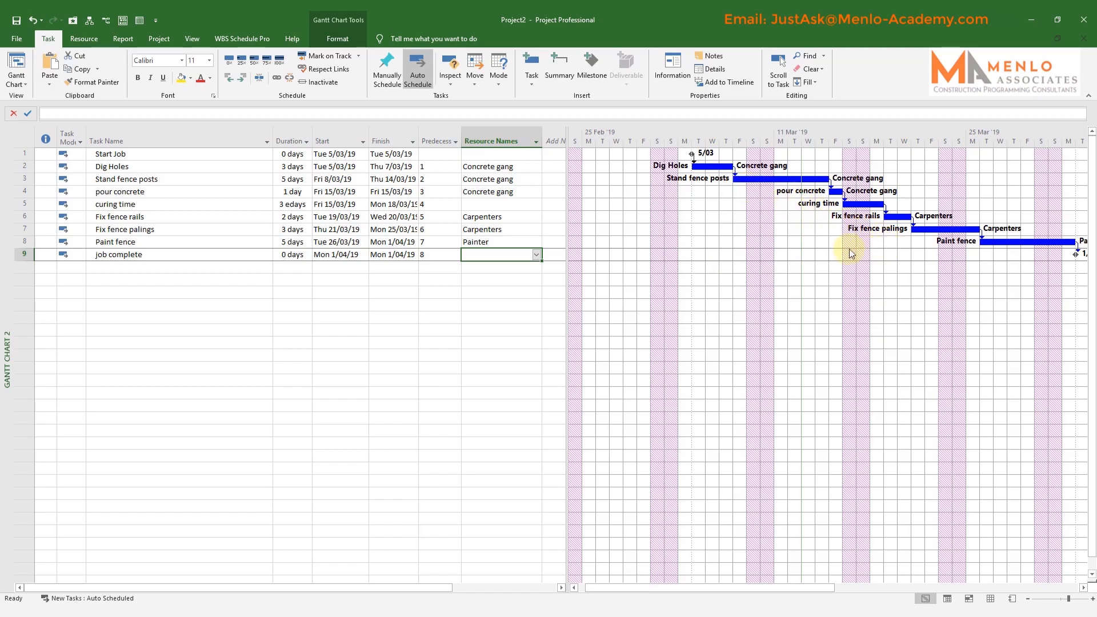
# Browse the fields available for bar text and set the left text of the Task bar style to ID.
pyautogui.doubleClick(795, 242)
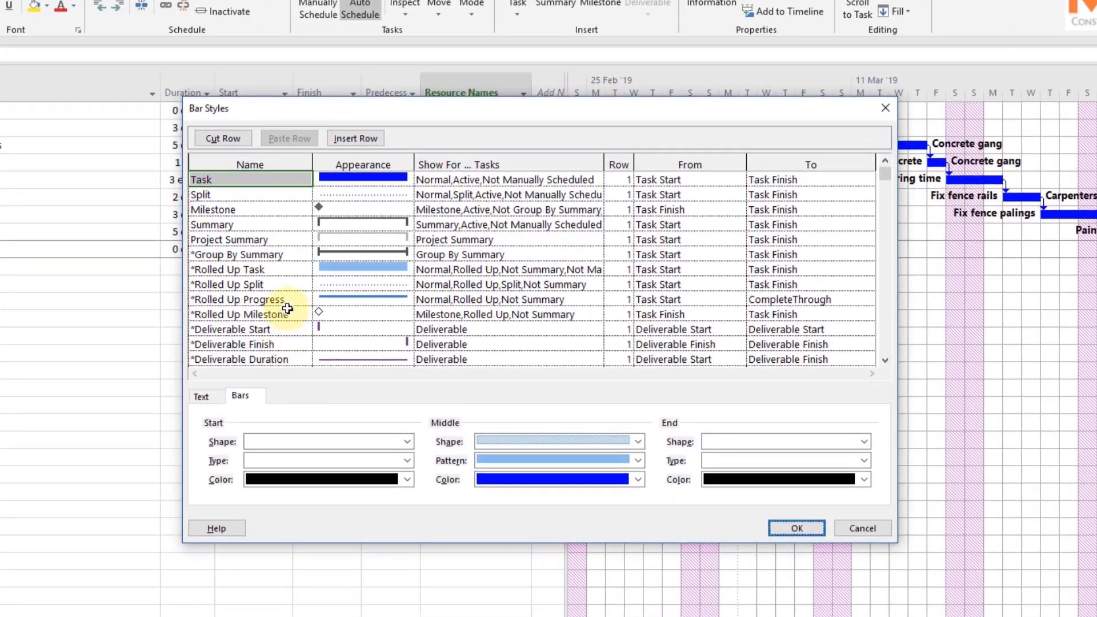
pyautogui.click(204, 397)
pyautogui.click(312, 441)
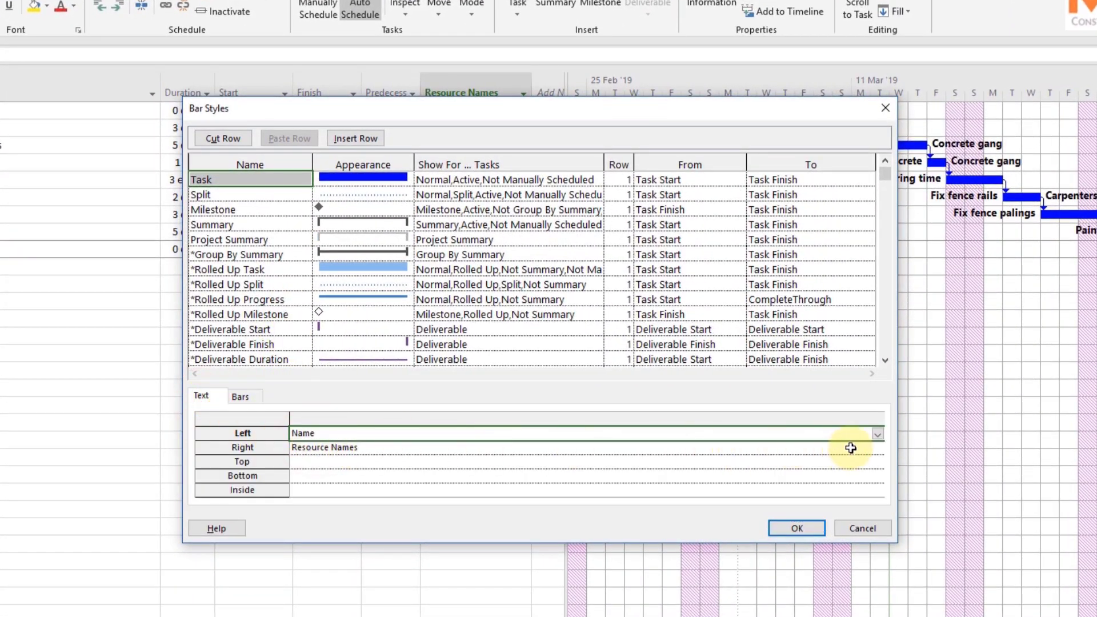
pyautogui.click(878, 438)
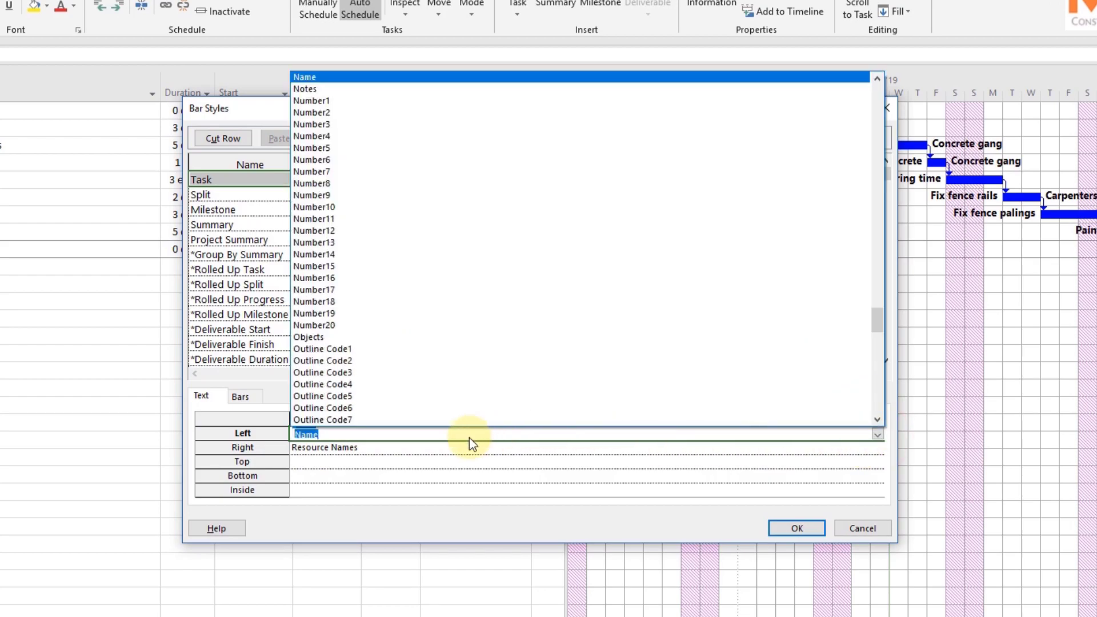
pyautogui.scroll(3, 343, 165)
pyautogui.scroll(20, 342, 159)
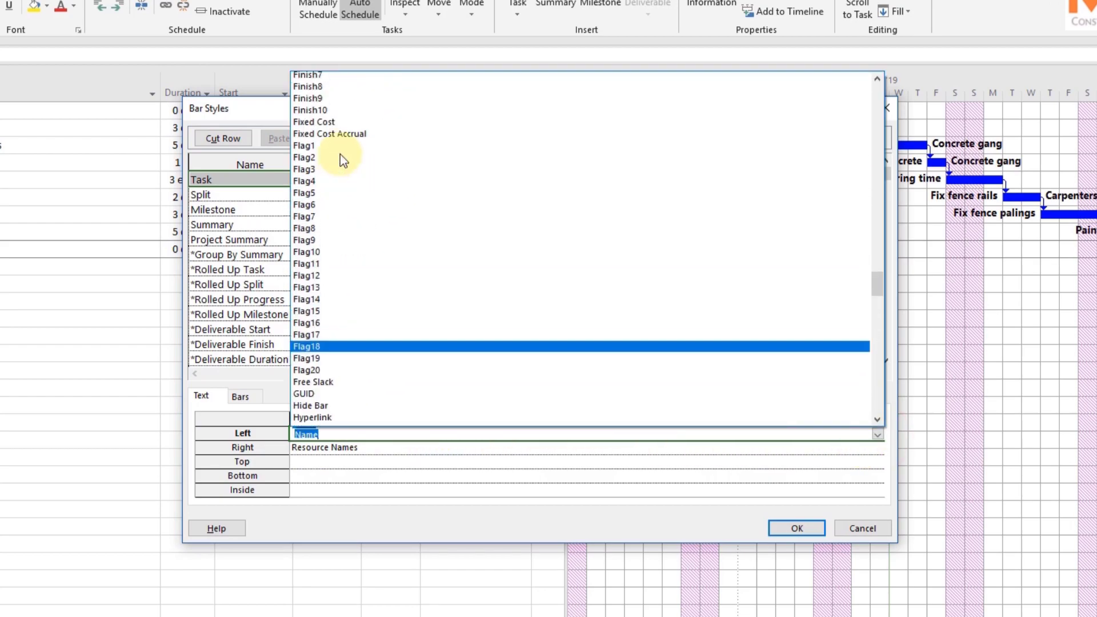
pyautogui.scroll(20, 340, 152)
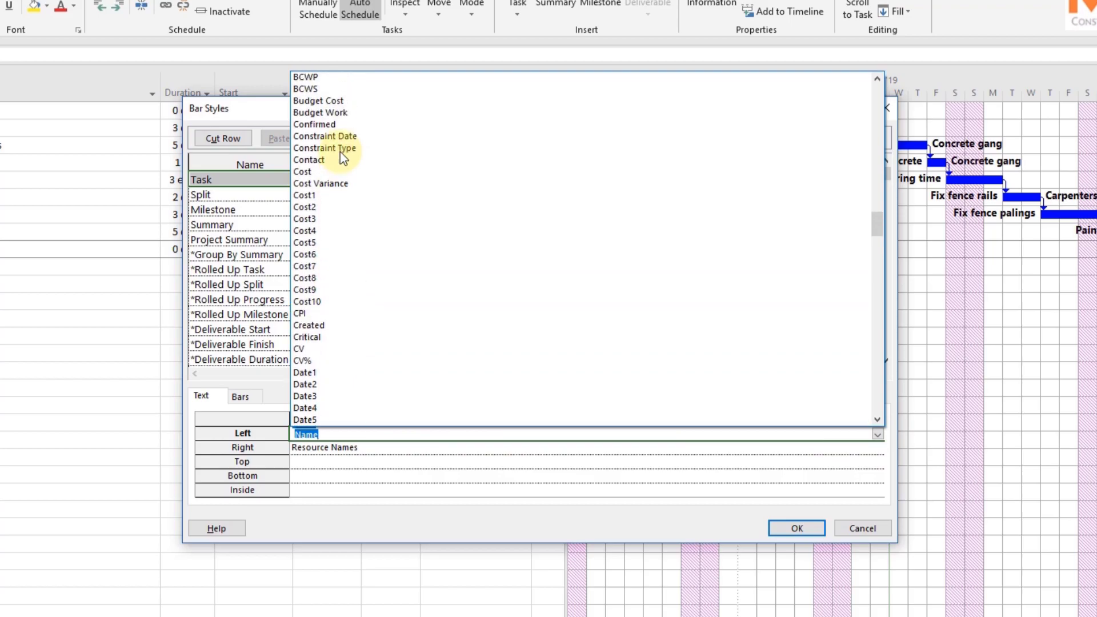
pyautogui.scroll(6, 340, 152)
pyautogui.scroll(-20, 342, 162)
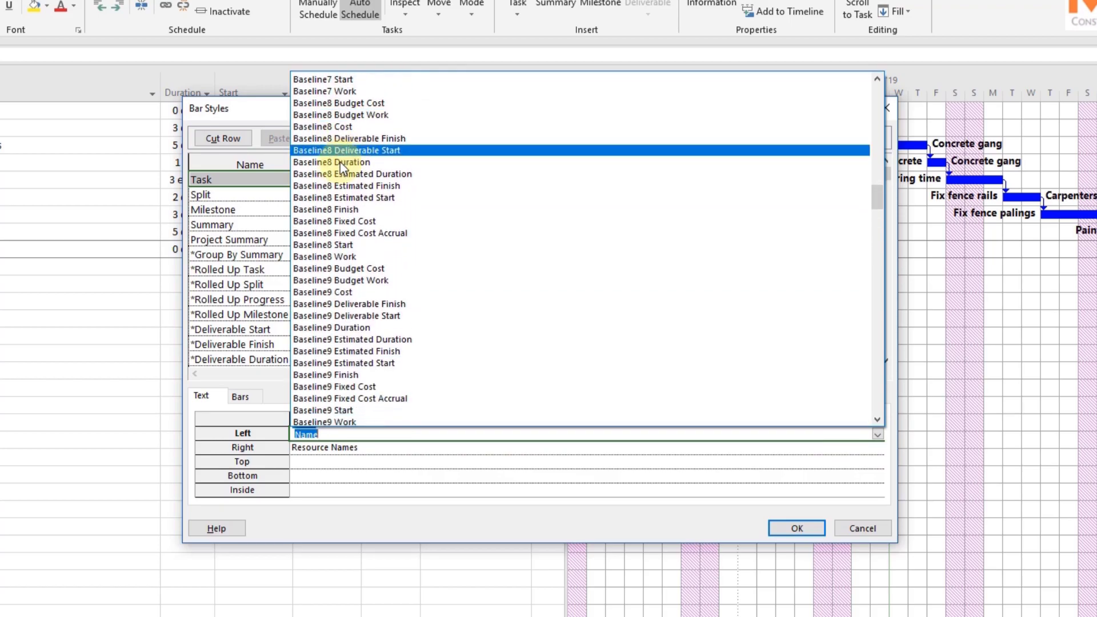
pyautogui.scroll(-20, 342, 170)
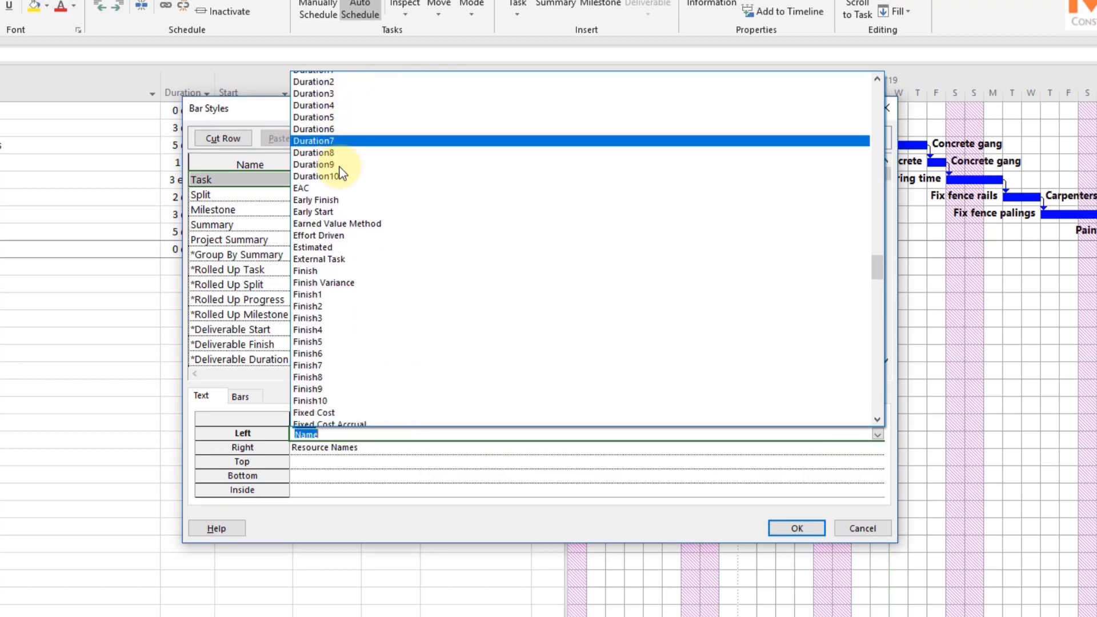
pyautogui.scroll(-20, 341, 173)
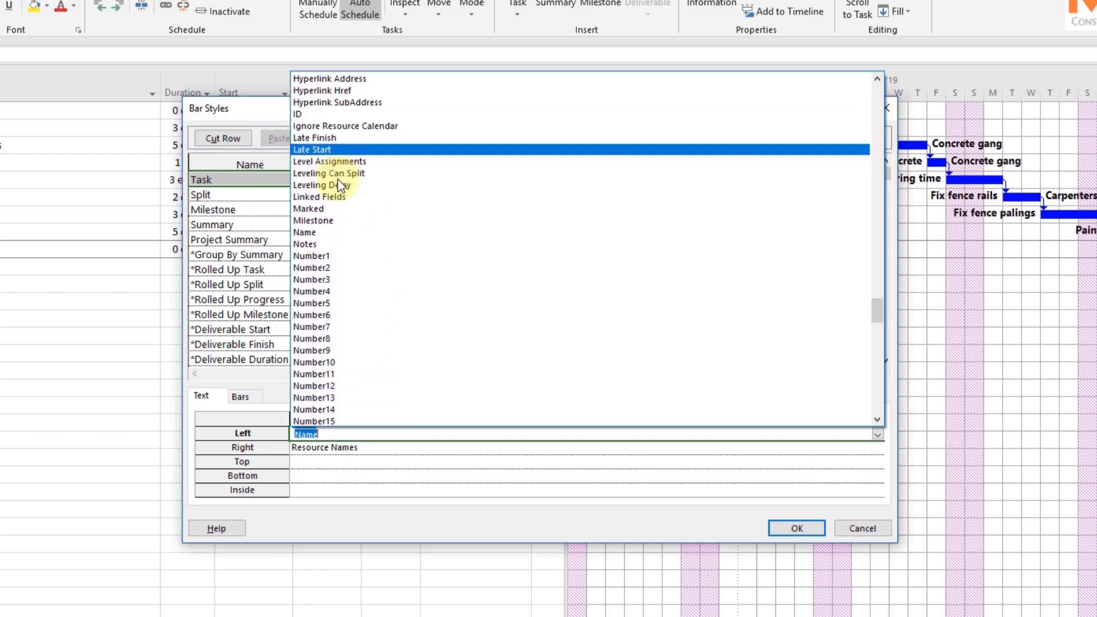
pyautogui.scroll(-2, 339, 193)
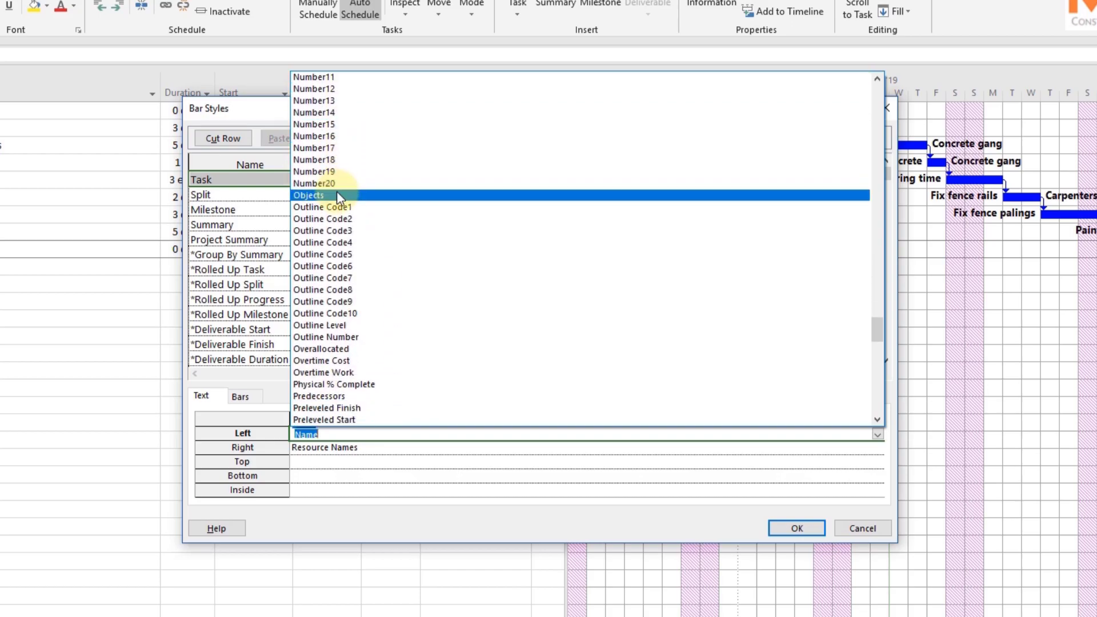
pyautogui.write('Id')
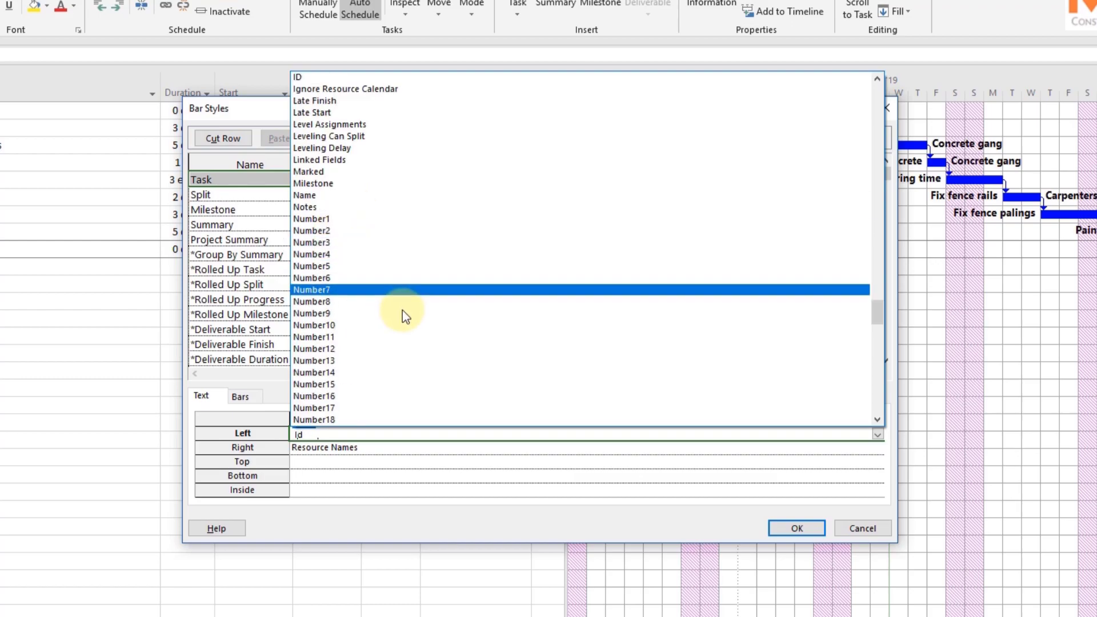
pyautogui.click(793, 530)
pyautogui.click(787, 527)
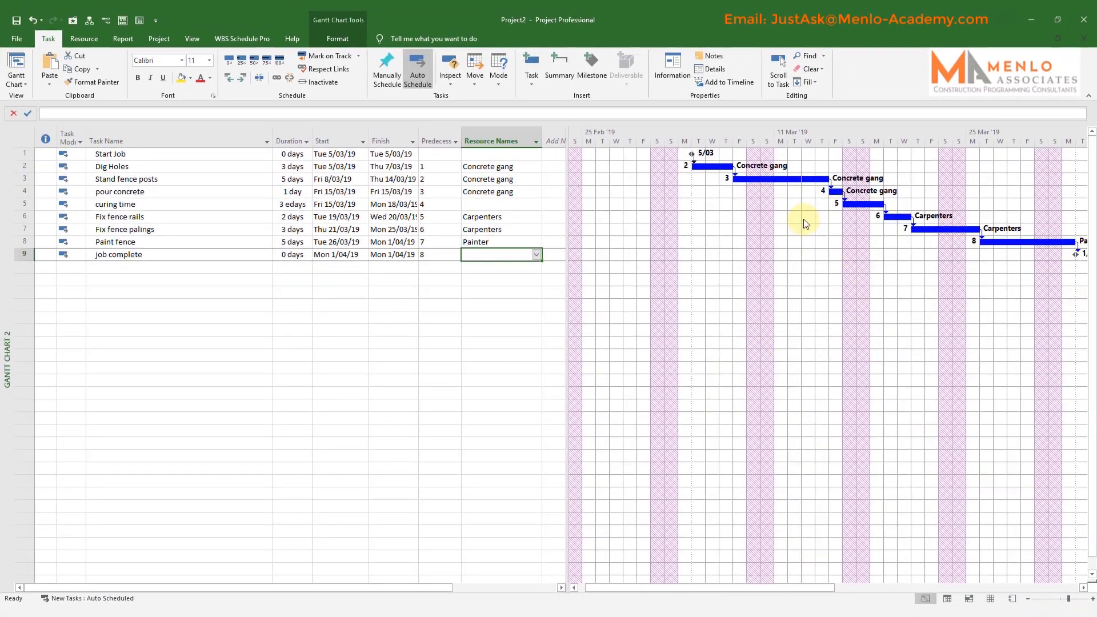
# Change the middle colour of the Task bar style to the standard green.
pyautogui.doubleClick(713, 255)
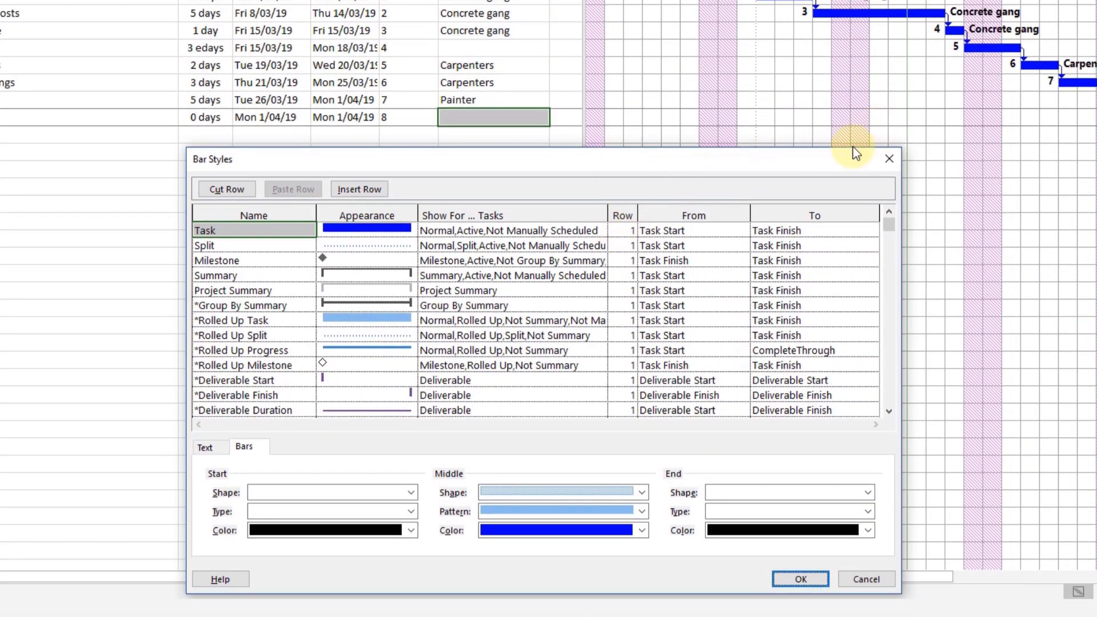
pyautogui.moveTo(560, 160); pyautogui.dragTo(549, 96)
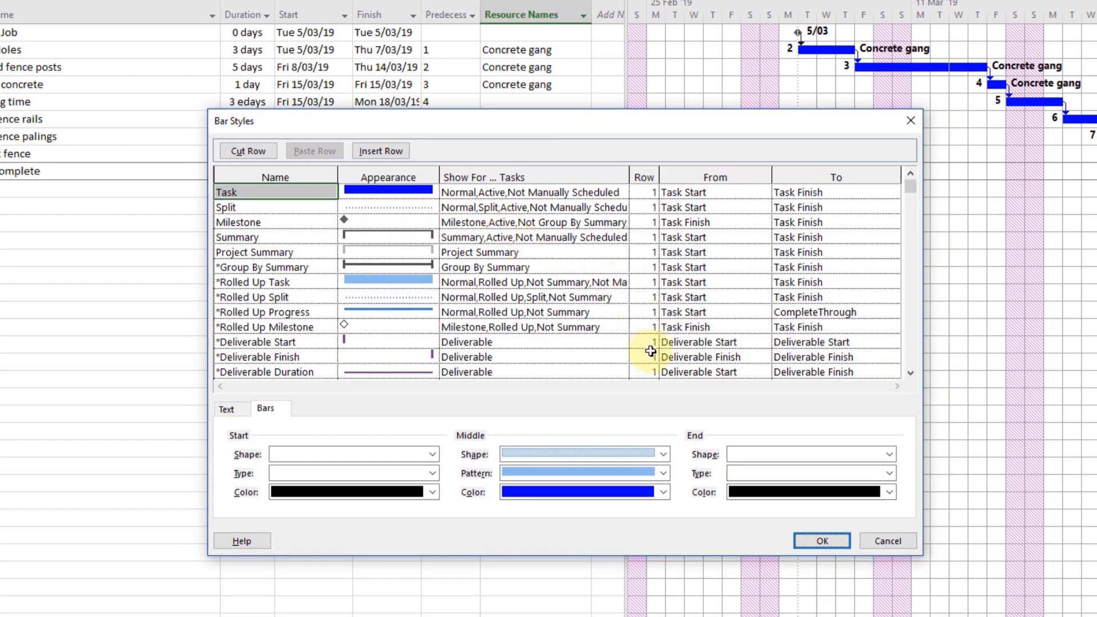
pyautogui.click(664, 492)
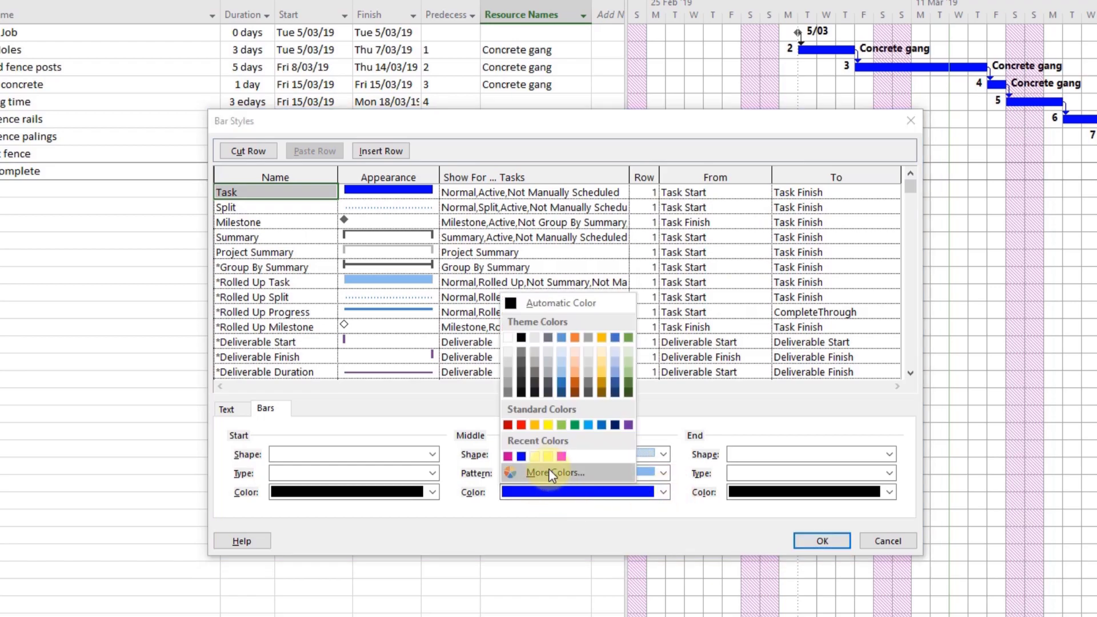
pyautogui.click(573, 426)
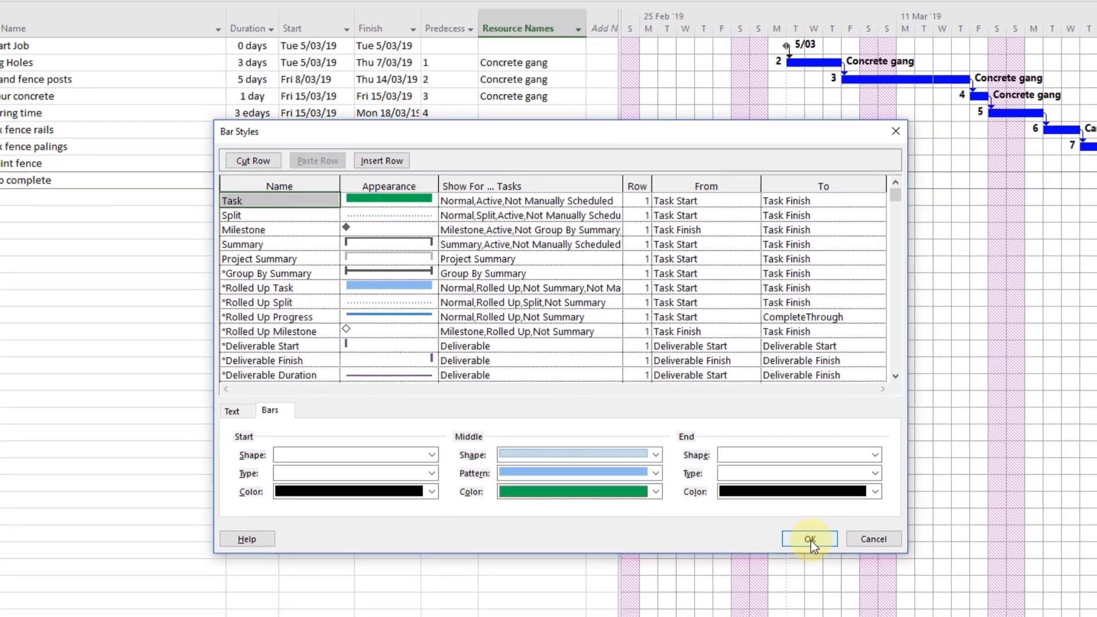
pyautogui.click(804, 540)
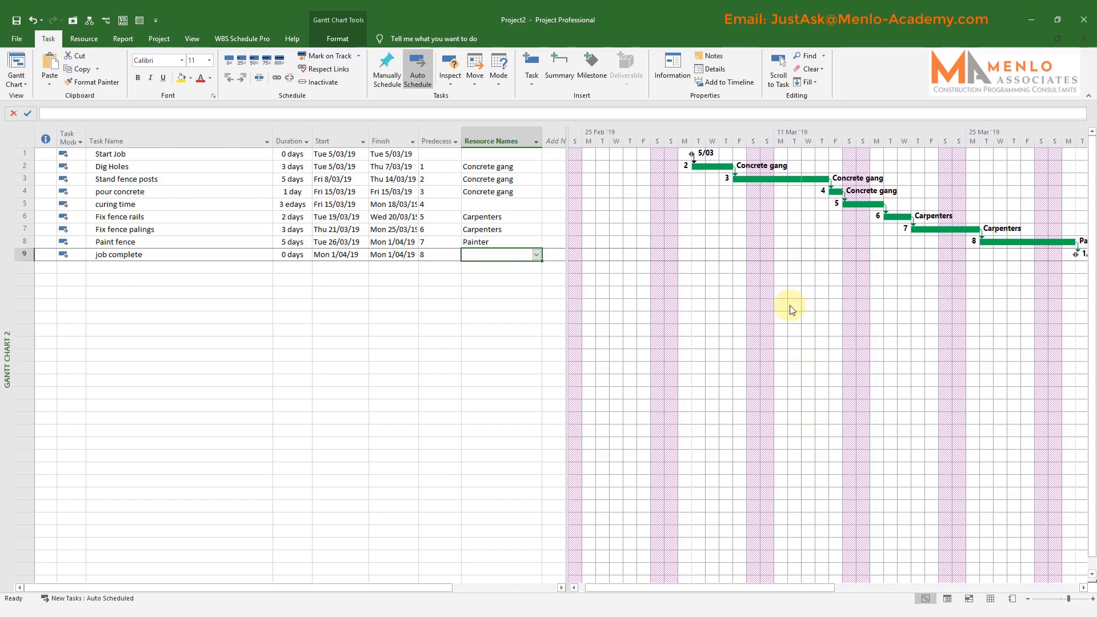
# Change the middle colour of the Task bar style to the blue from the recent colours.
pyautogui.doubleClick(712, 319)
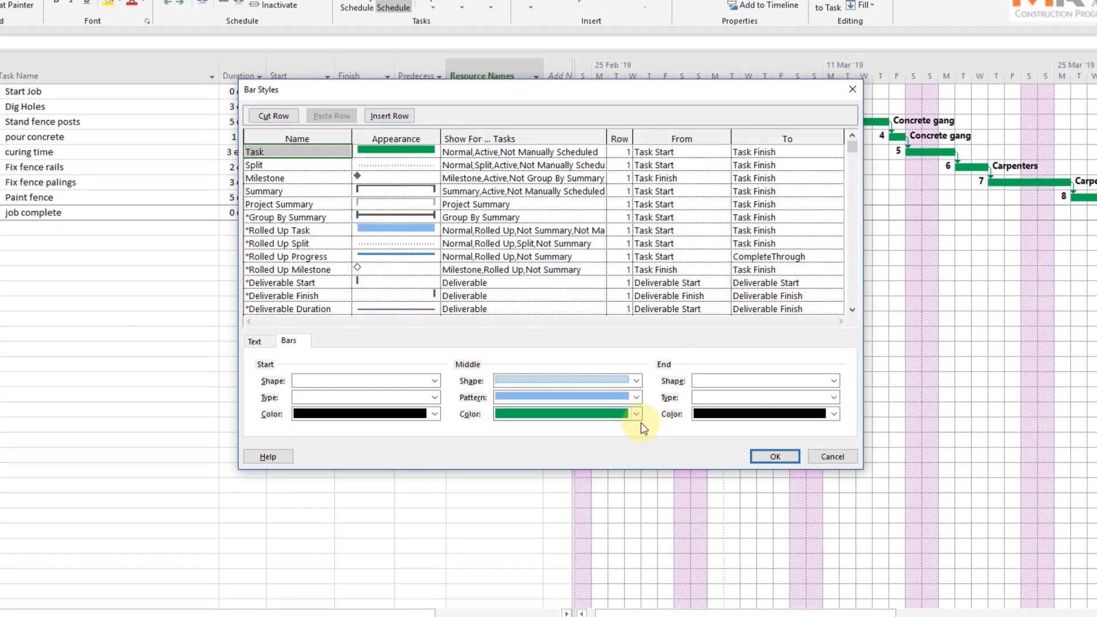
pyautogui.click(624, 424)
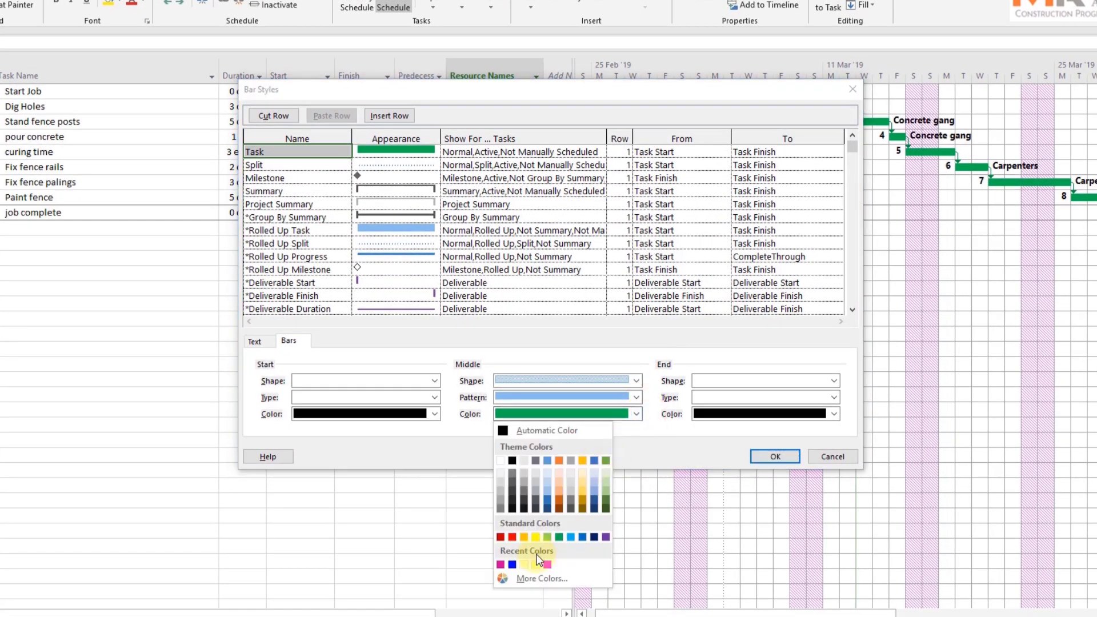
pyautogui.click(512, 565)
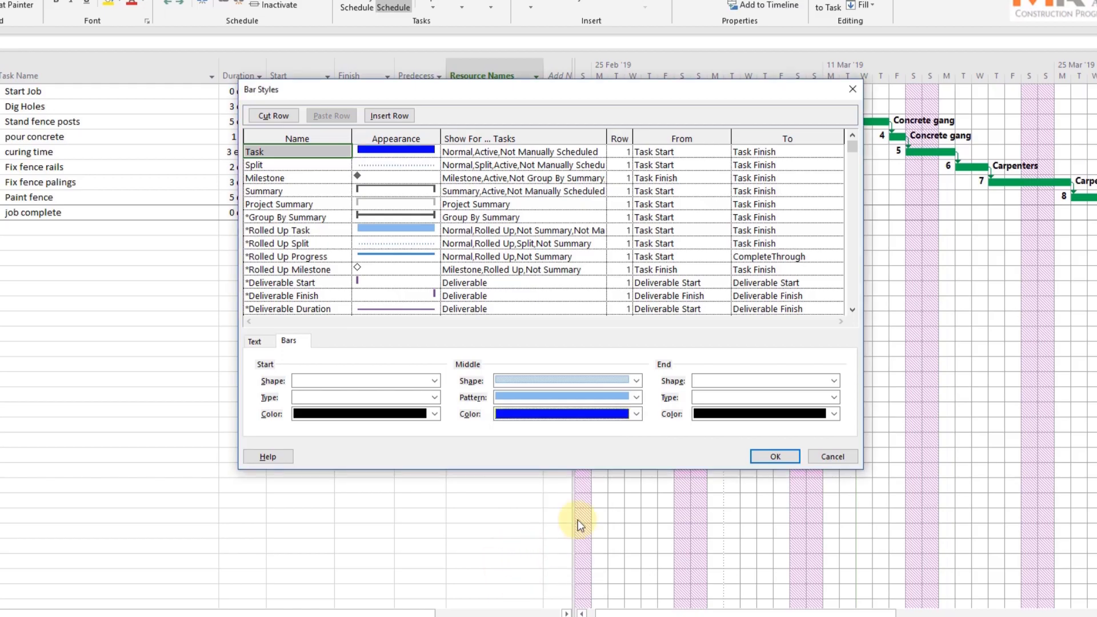
pyautogui.click(766, 460)
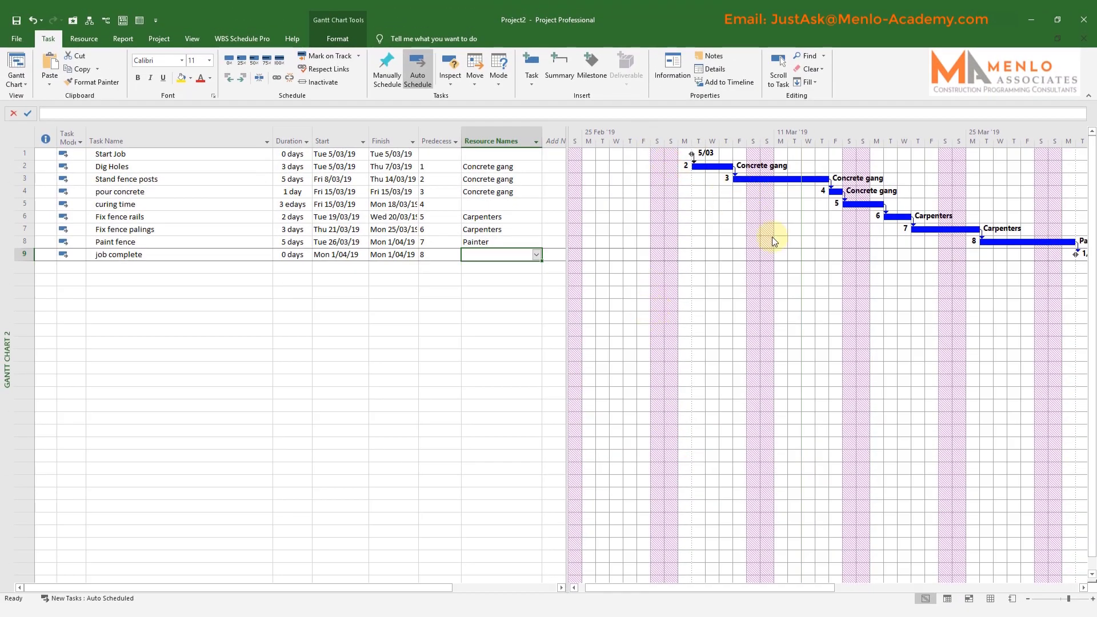
# Format only the Fix fence palings bar with the standard green as its middle colour.
pyautogui.doubleClick(930, 229)
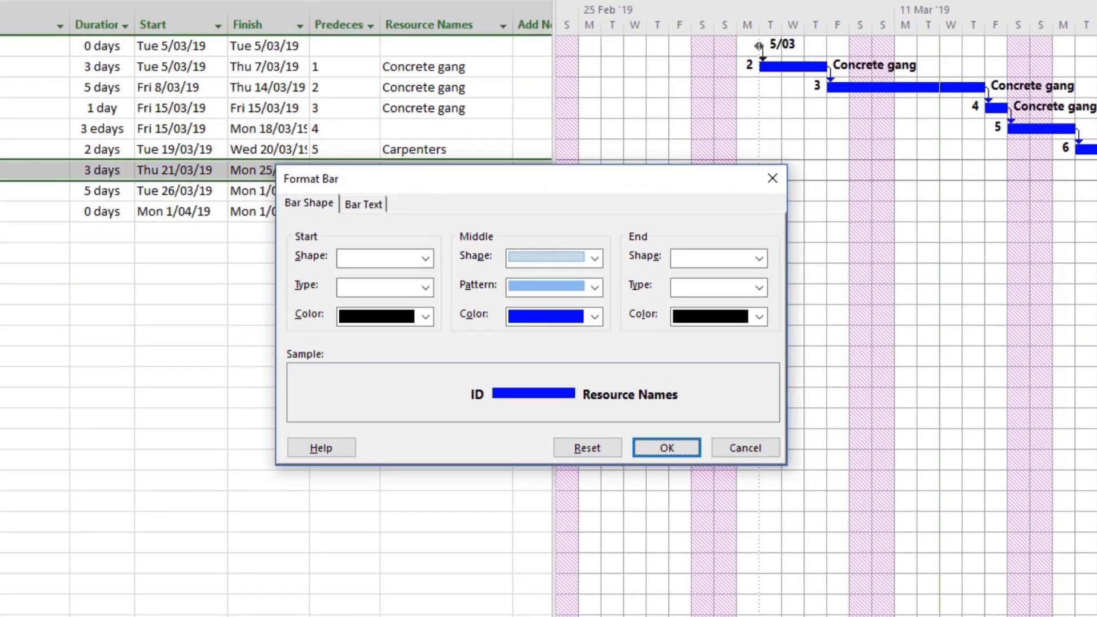
pyautogui.click(595, 317)
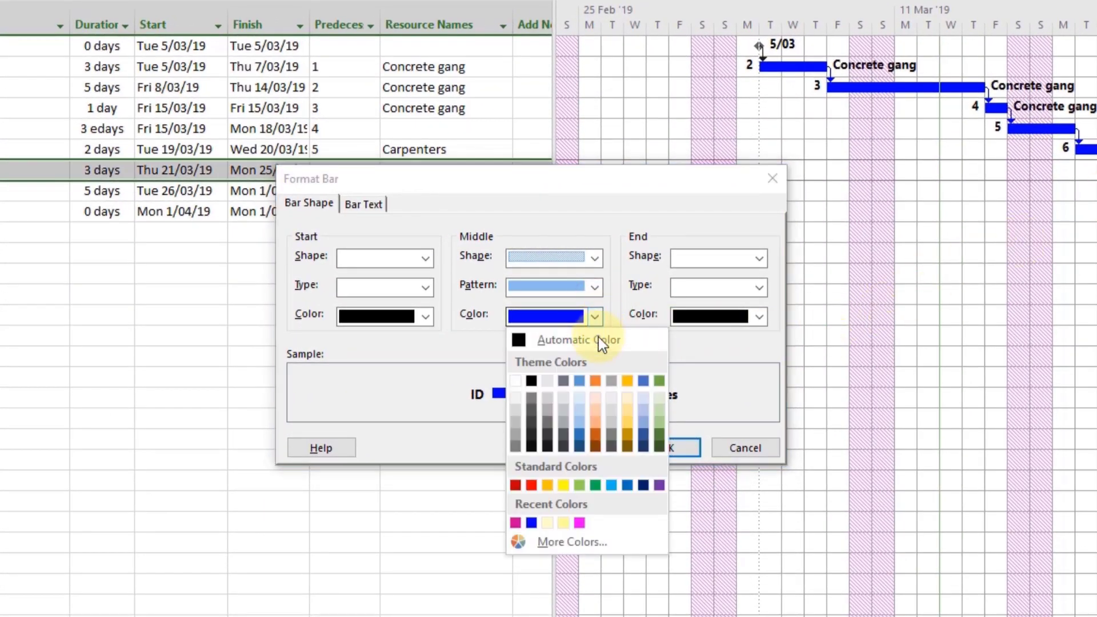
pyautogui.click(596, 484)
pyautogui.click(652, 447)
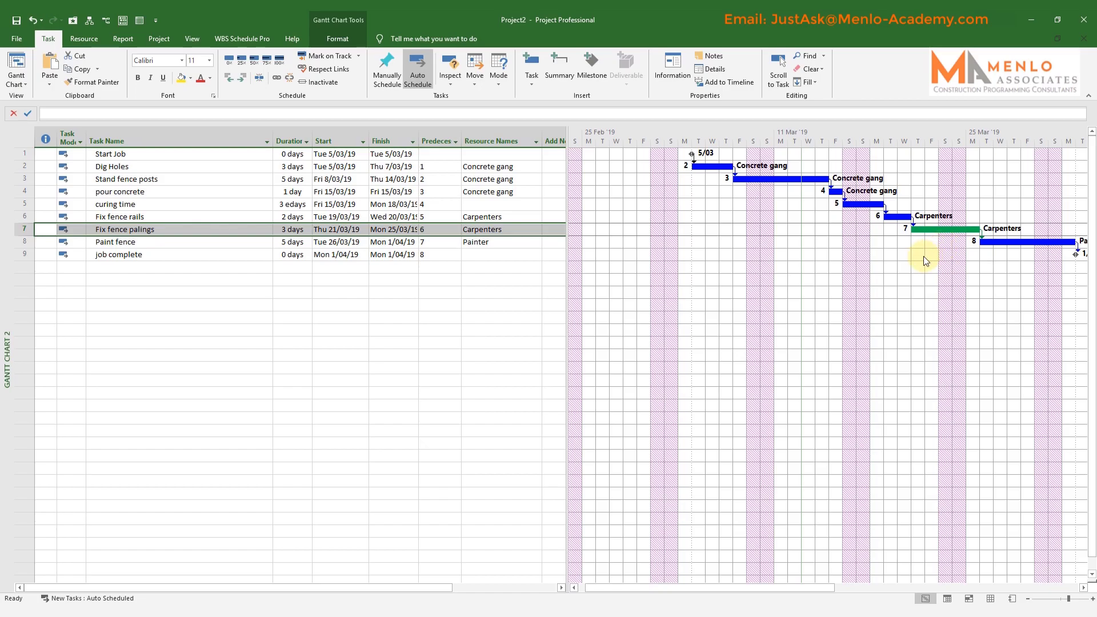
# Set the middle colour of the individual Fix fence palings bar to the recent blue.
pyautogui.doubleClick(931, 231)
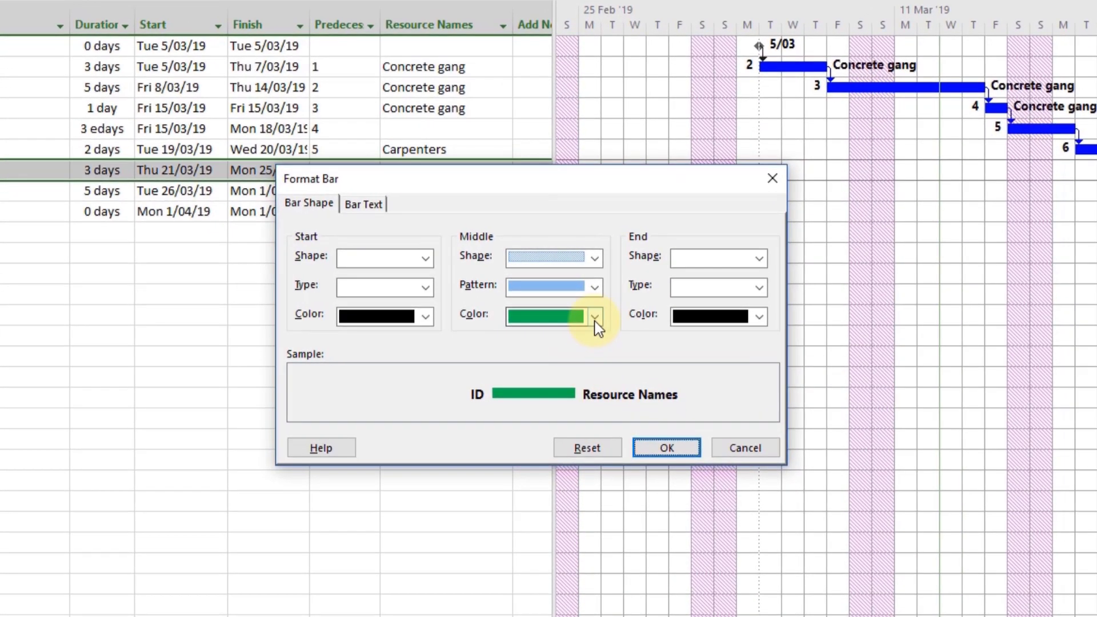
pyautogui.click(591, 319)
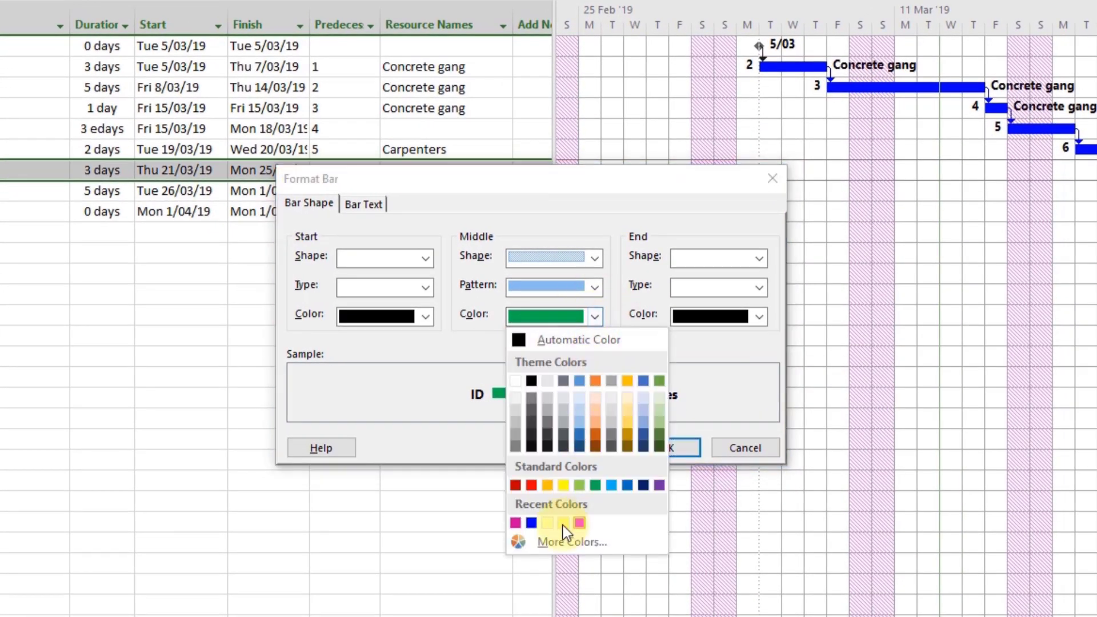
pyautogui.click(530, 523)
pyautogui.click(670, 447)
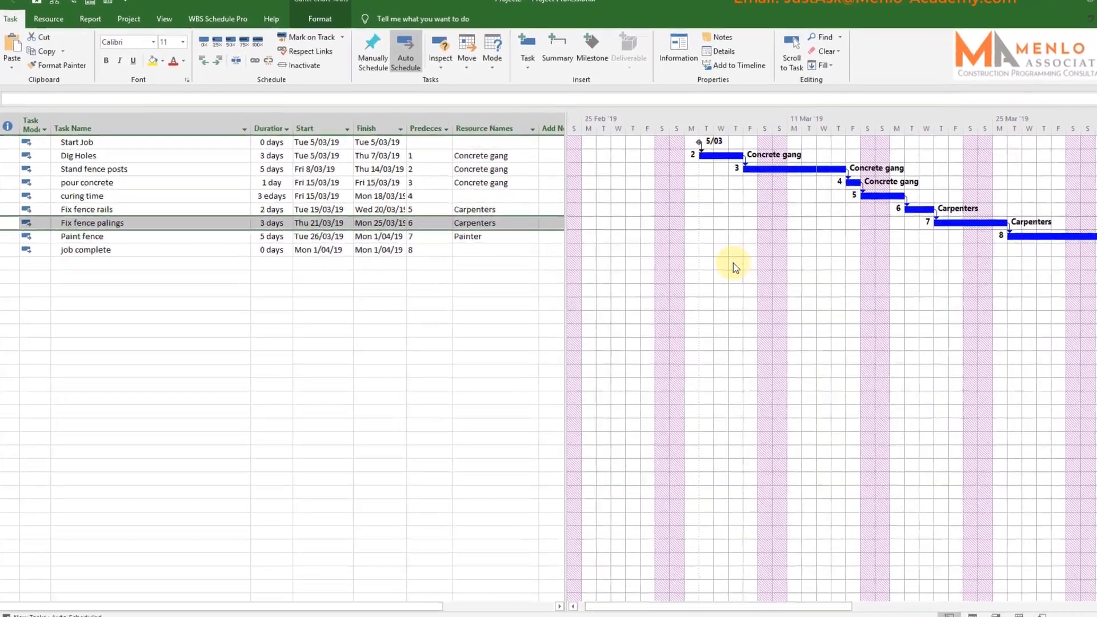
# Apply a dense dotted middle pattern to the Task bar style.
pyautogui.doubleClick(732, 262)
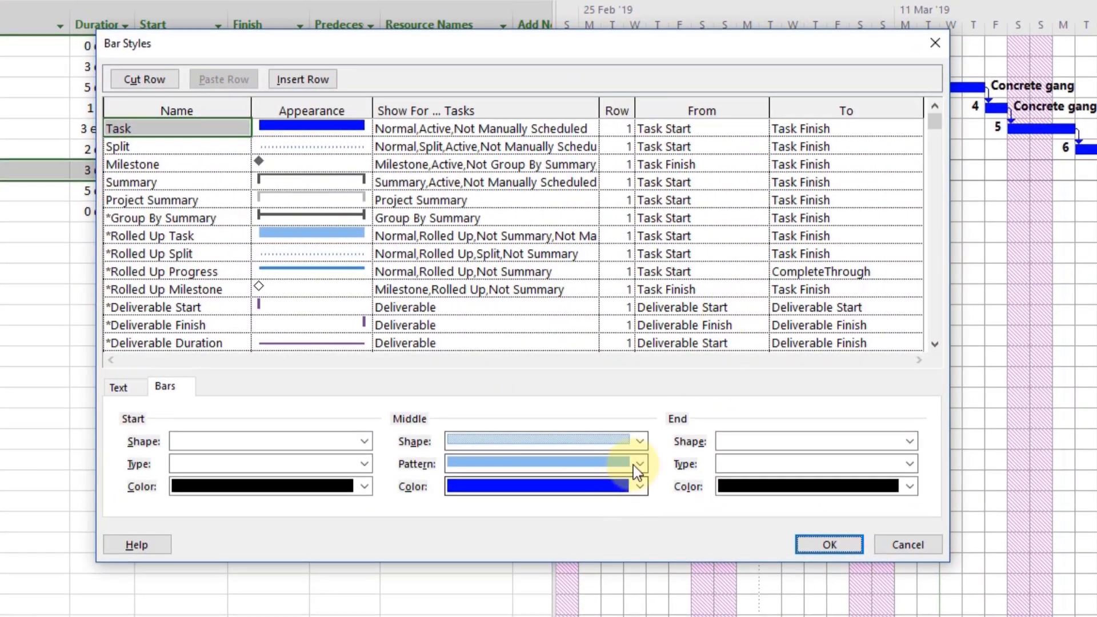
pyautogui.click(641, 463)
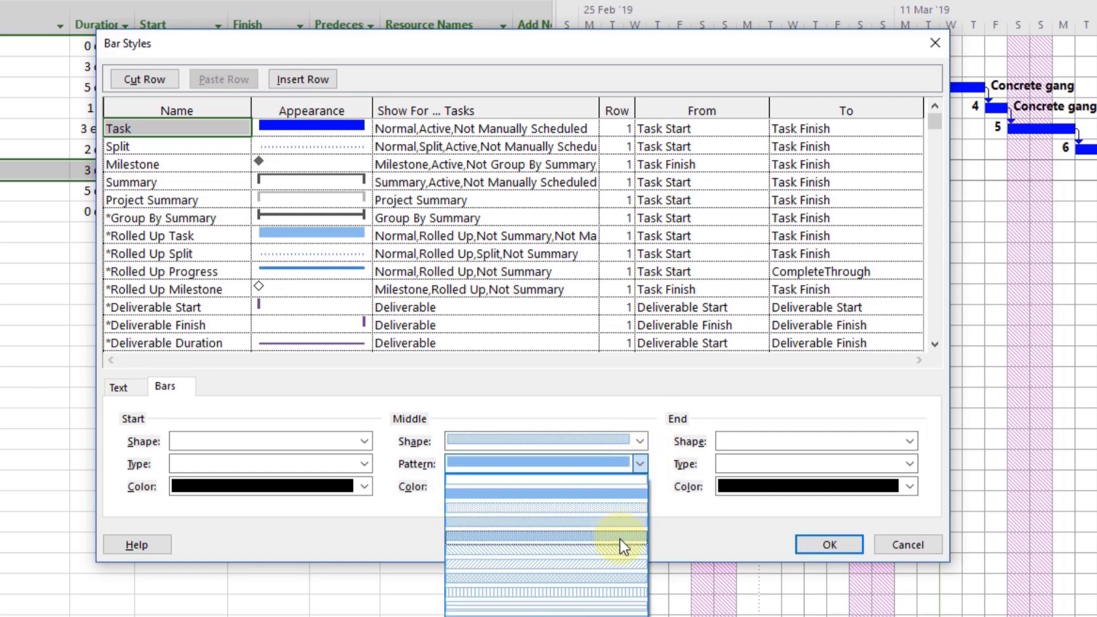
pyautogui.click(619, 539)
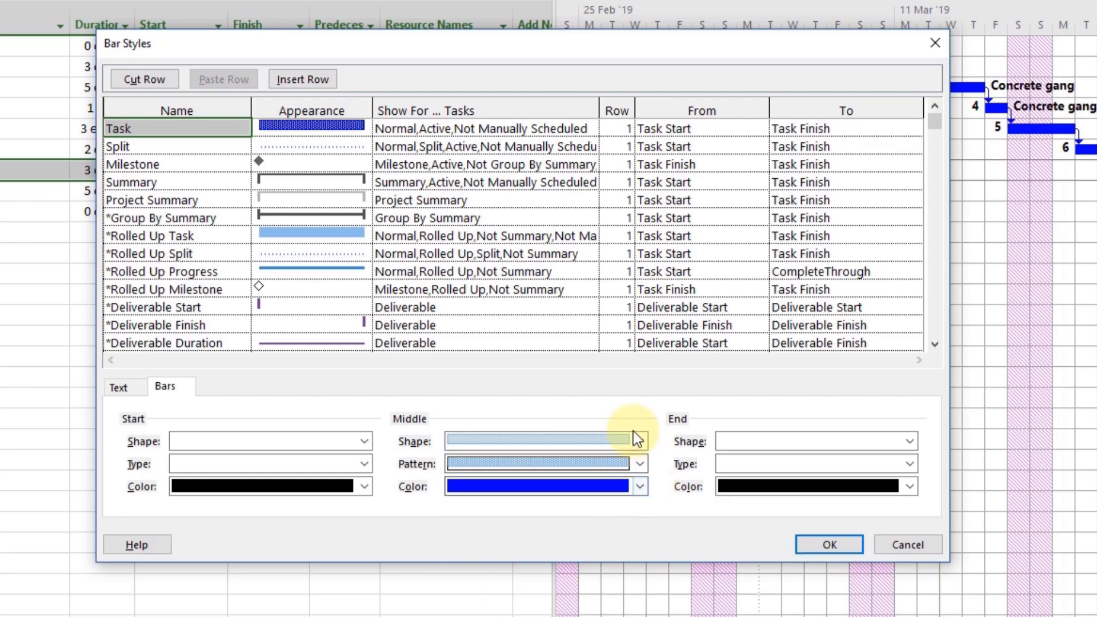
pyautogui.click(821, 546)
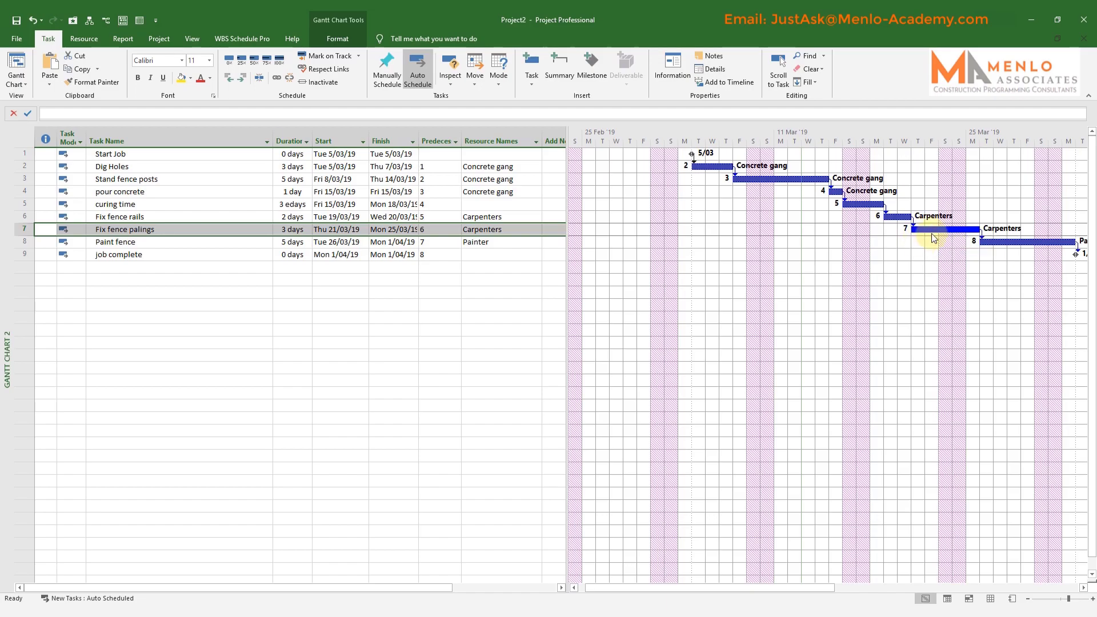
# Set the middle pattern of the Task bar style back to solid fill.
pyautogui.doubleClick(792, 230)
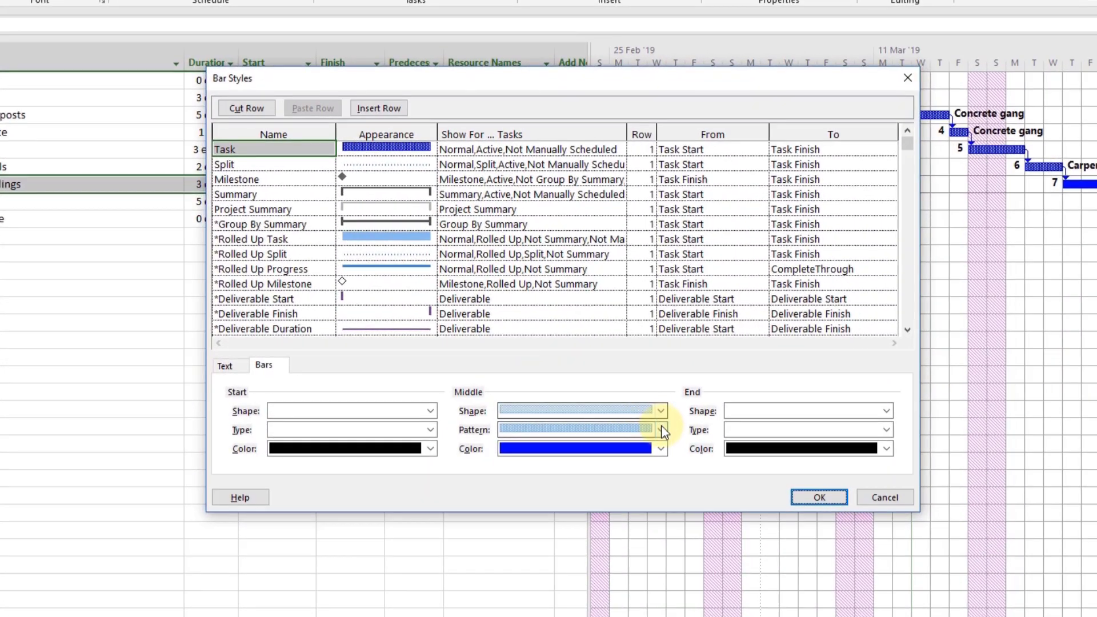
pyautogui.click(619, 407)
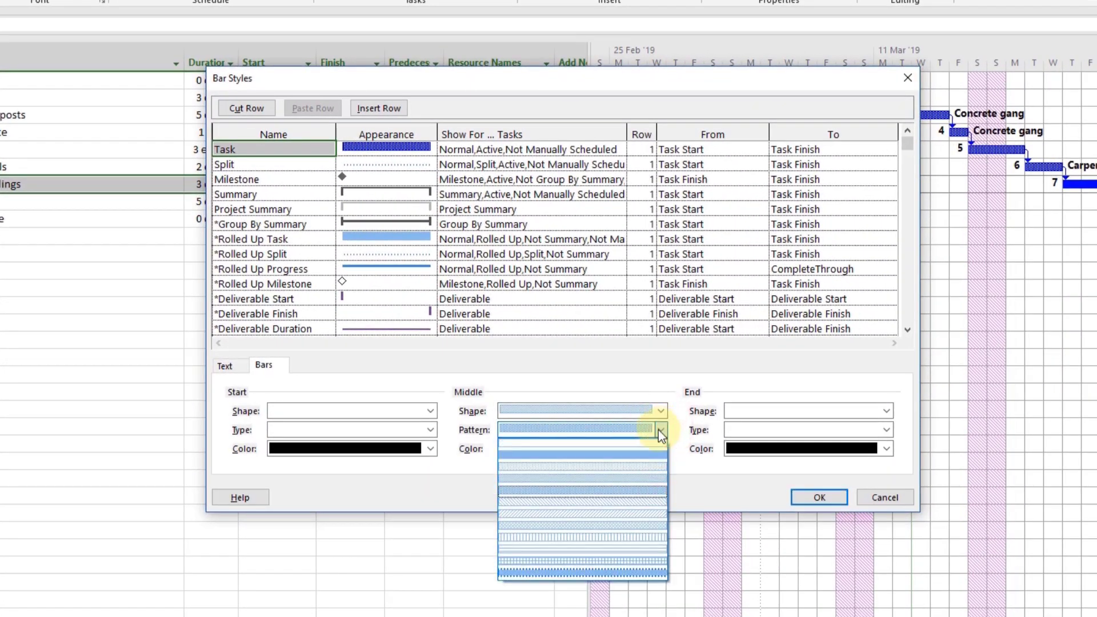
pyautogui.click(621, 455)
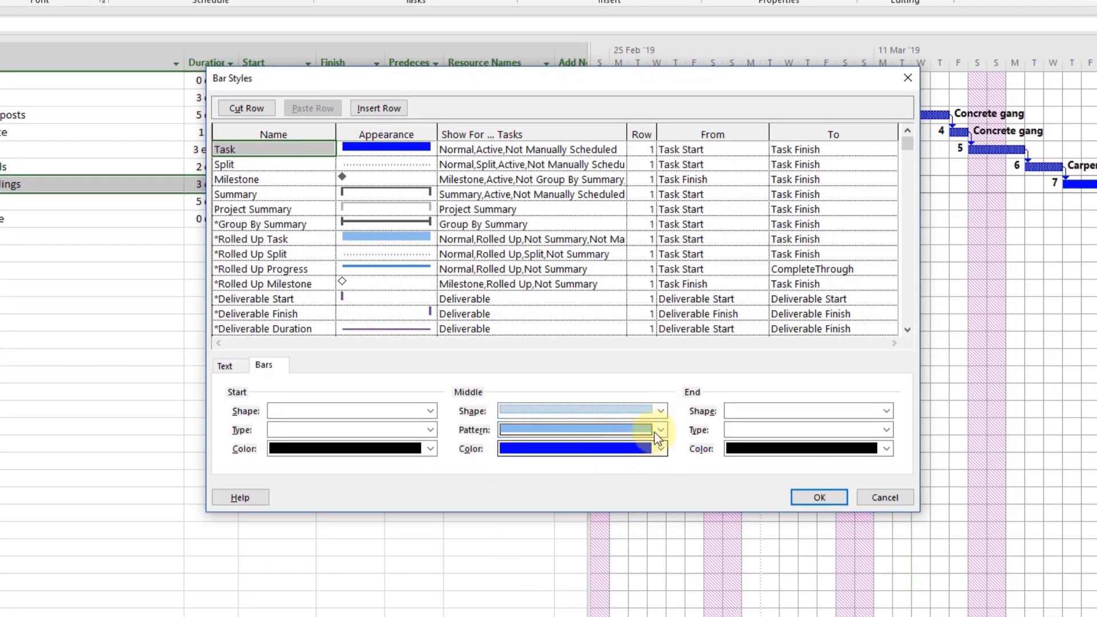
pyautogui.click(811, 496)
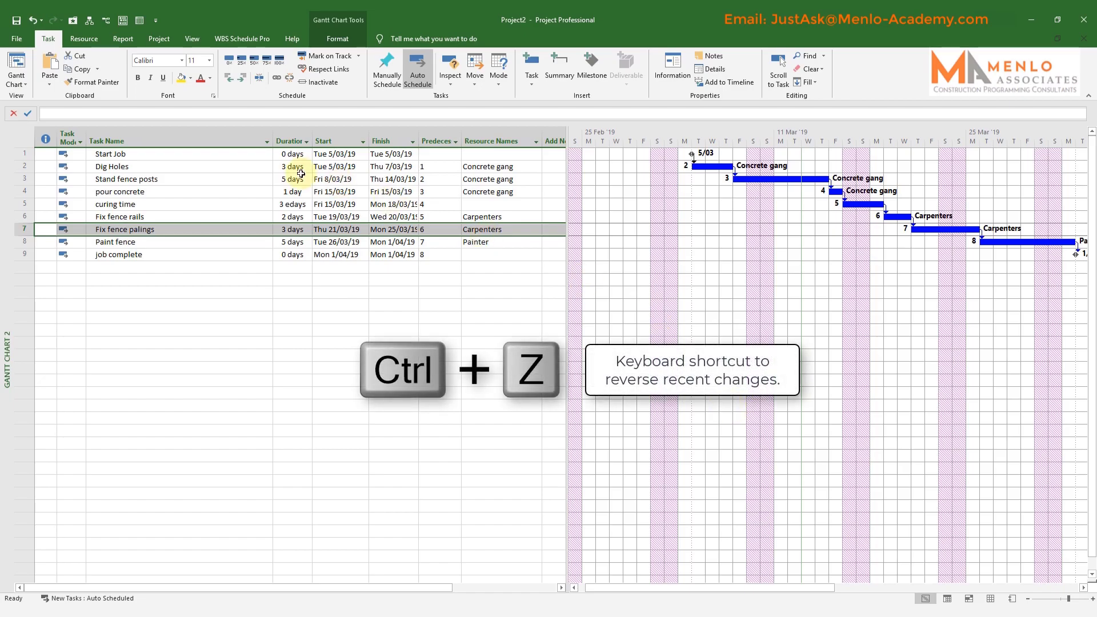
# Undo the recent Task bar pattern changes and the individual formatting of the Fix fence palings bar.
pyautogui.click(35, 22)
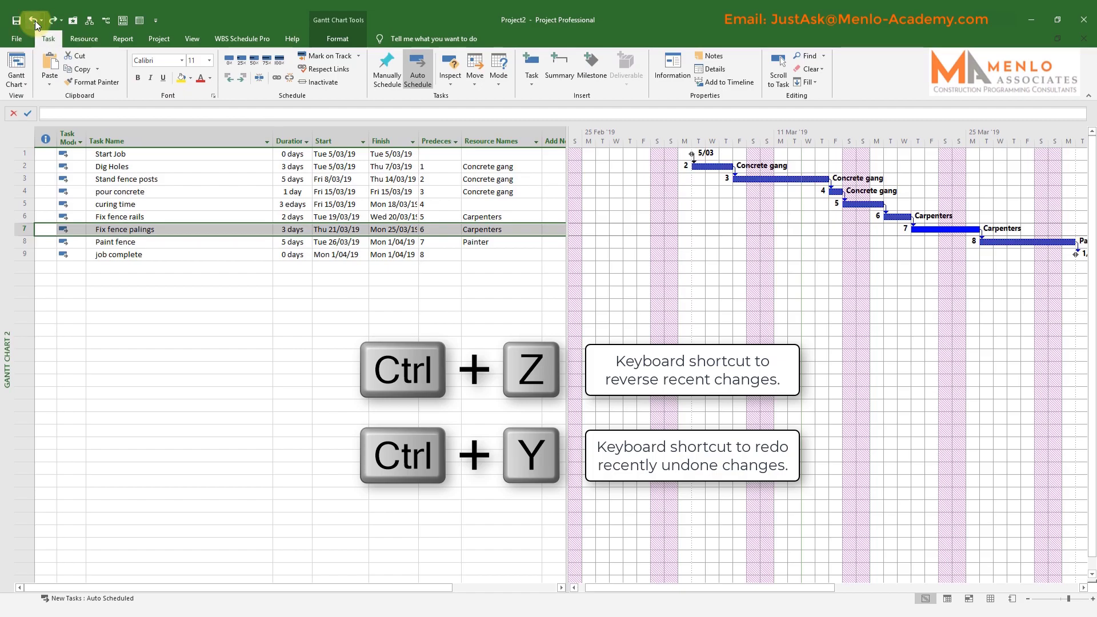
pyautogui.click(36, 20)
pyautogui.click(36, 21)
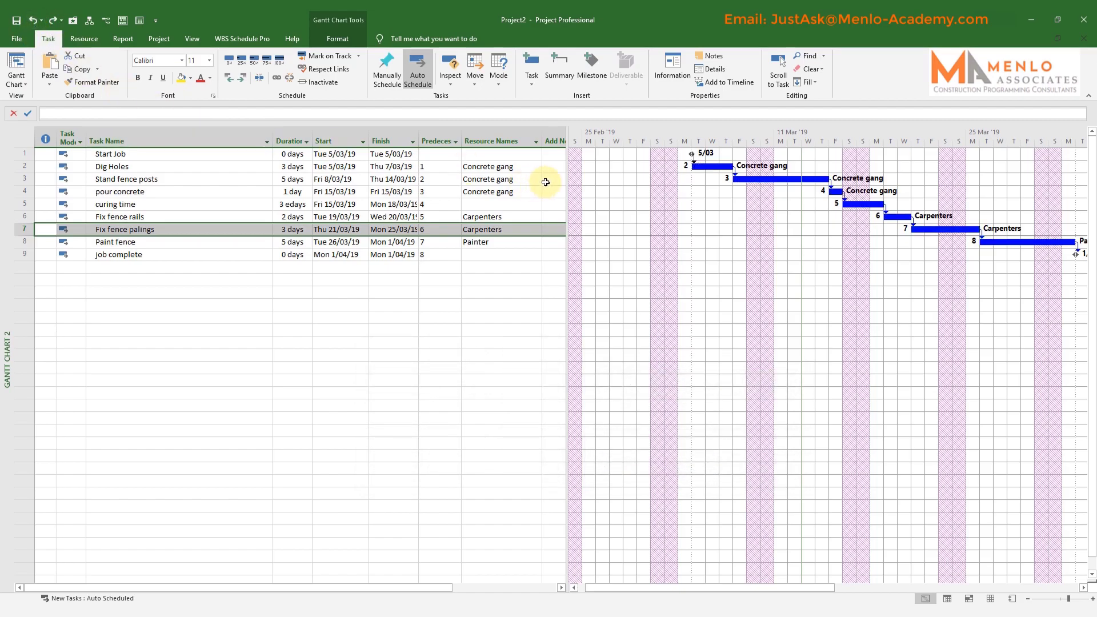
# Change the middle pattern of the Task bar style to the dense dotted fill again.
pyautogui.doubleClick(714, 304)
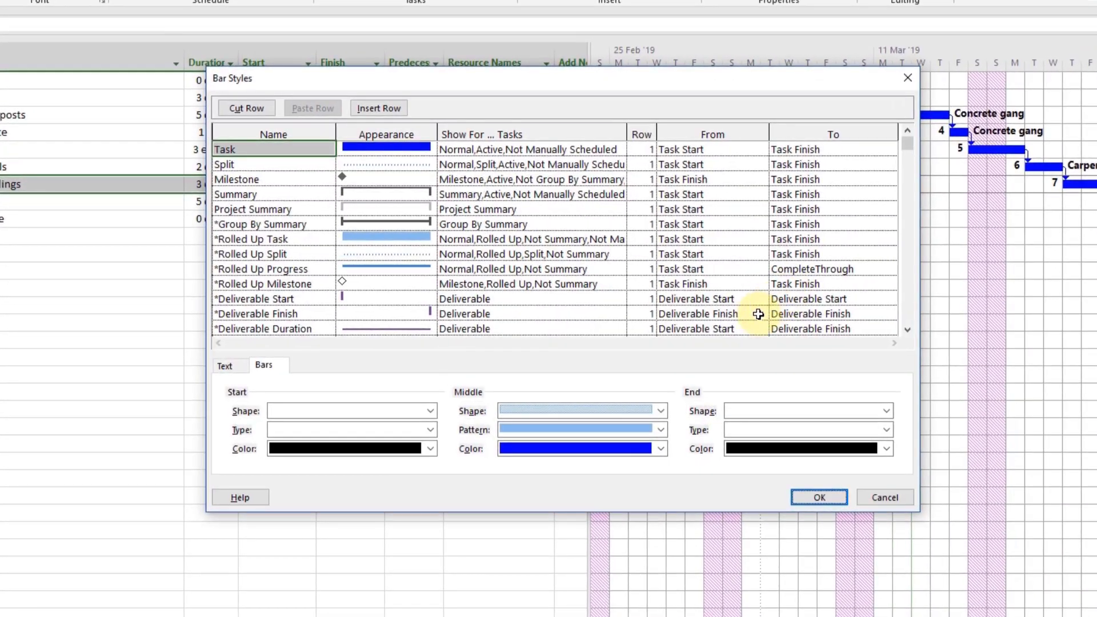
pyautogui.click(661, 429)
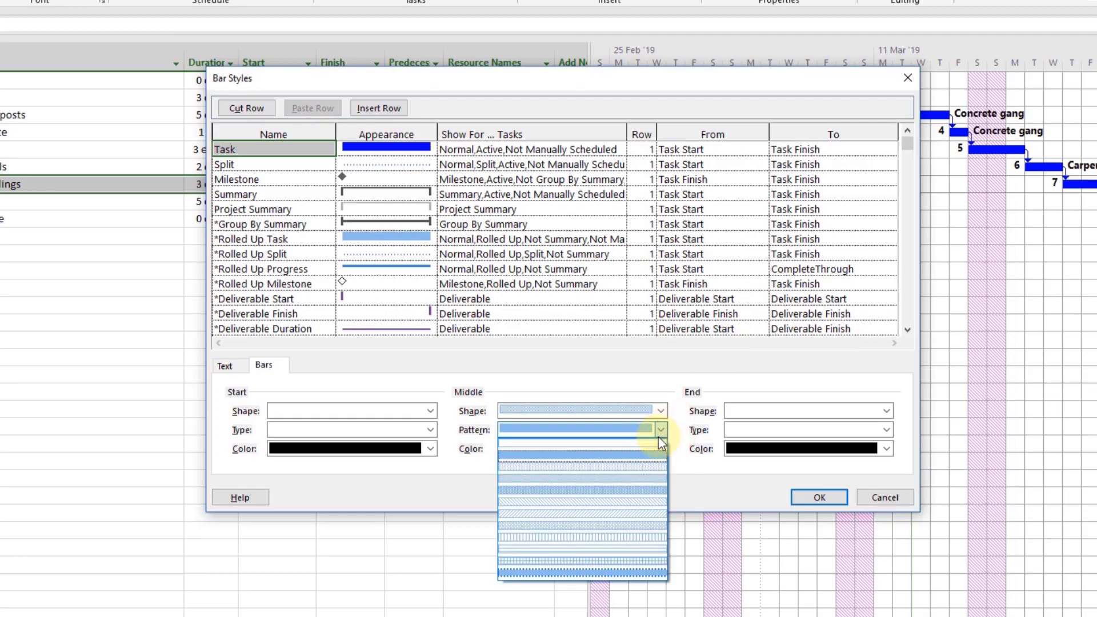
pyautogui.click(643, 490)
pyautogui.click(820, 497)
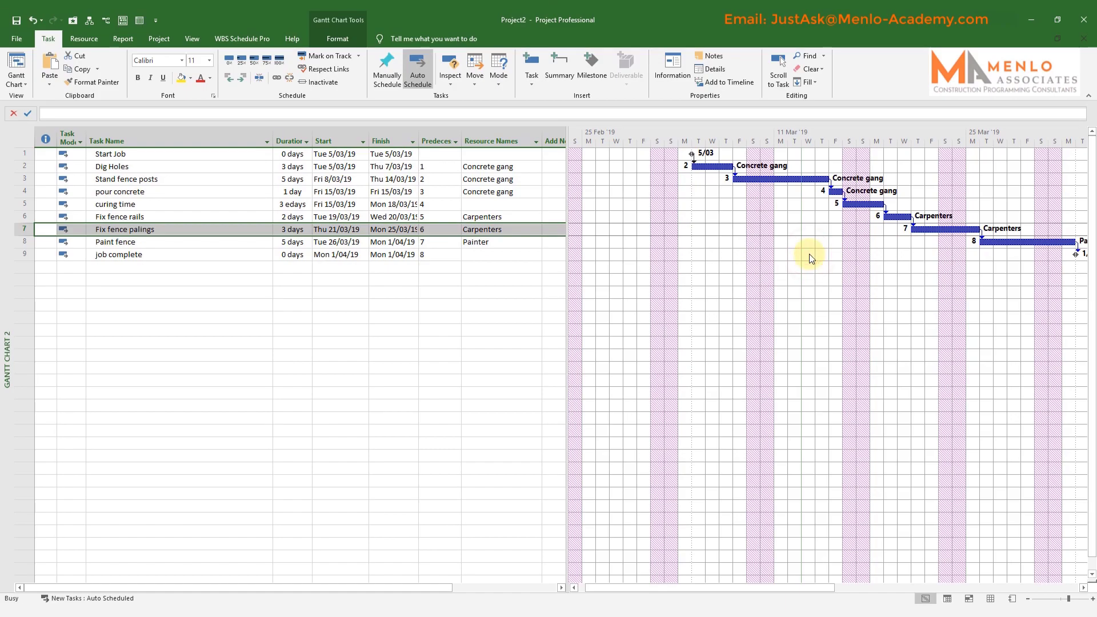
# Restore the solid middle pattern for the Task bar style.
pyautogui.doubleClick(809, 254)
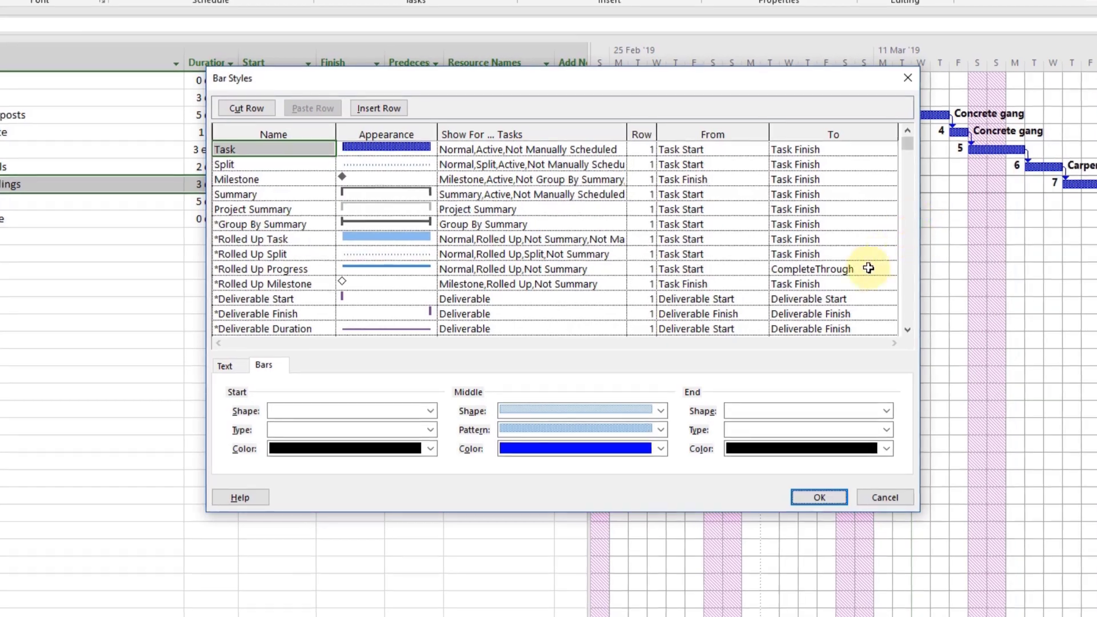
pyautogui.click(649, 423)
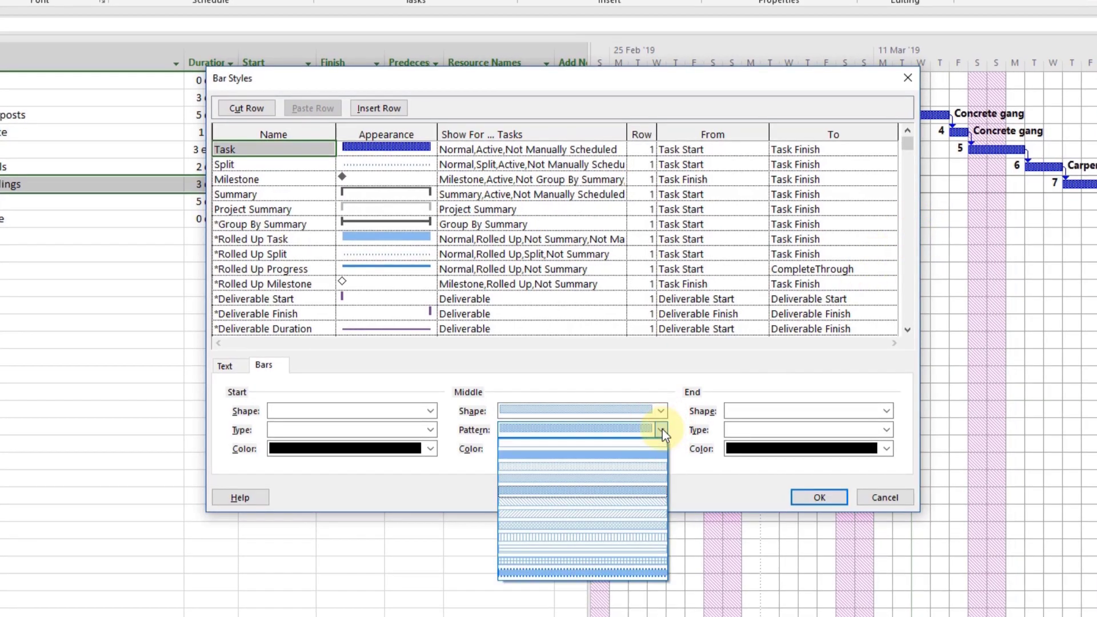
pyautogui.click(650, 454)
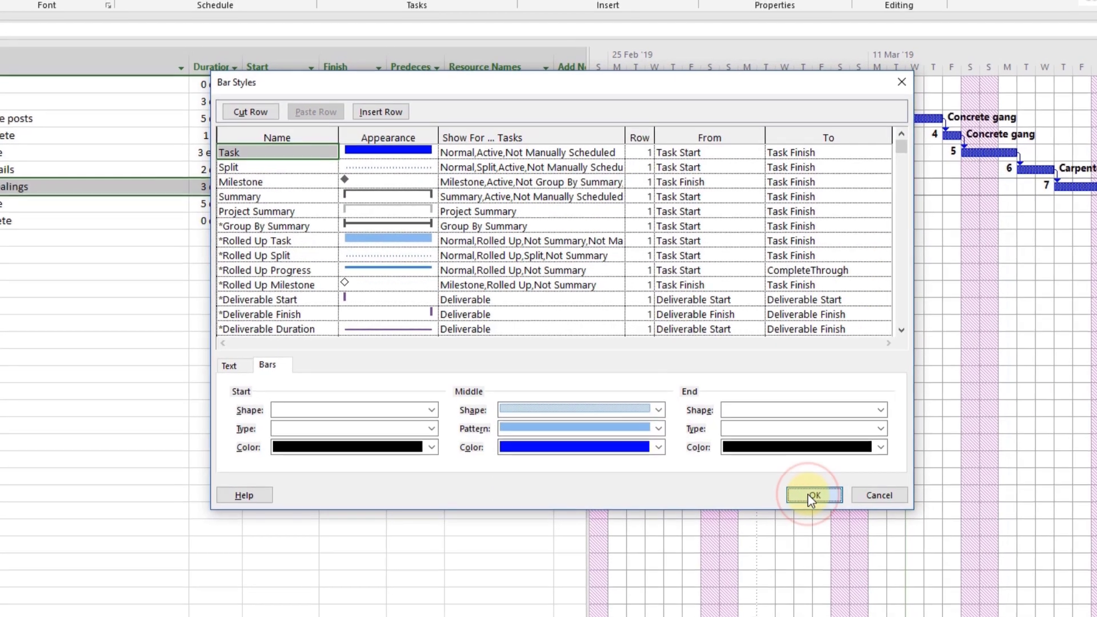
pyautogui.click(817, 497)
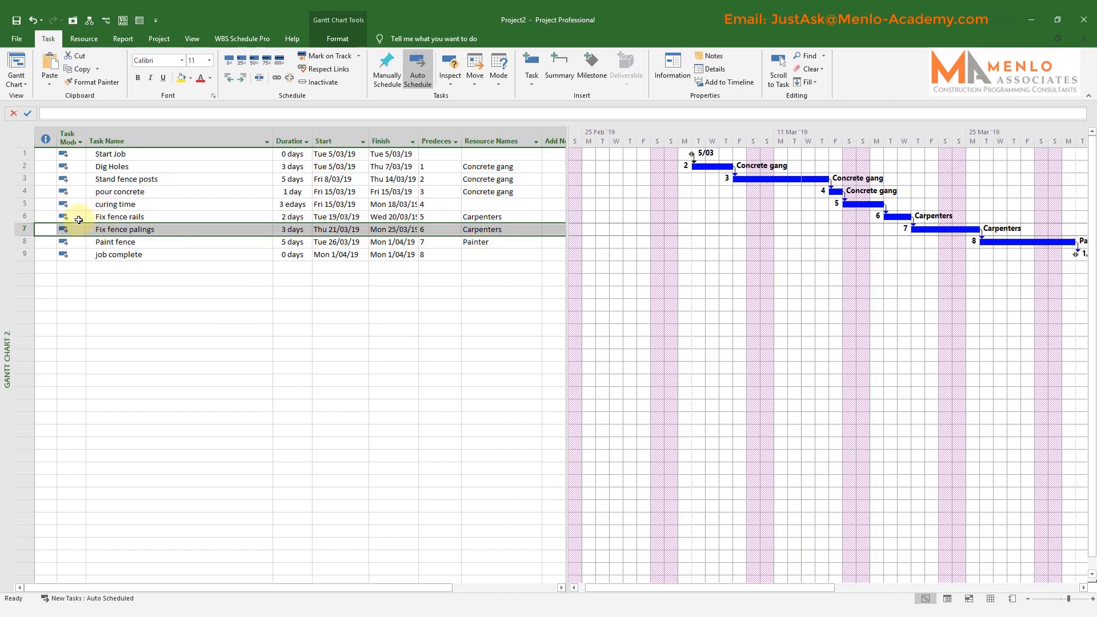
pyautogui.click(72, 137)
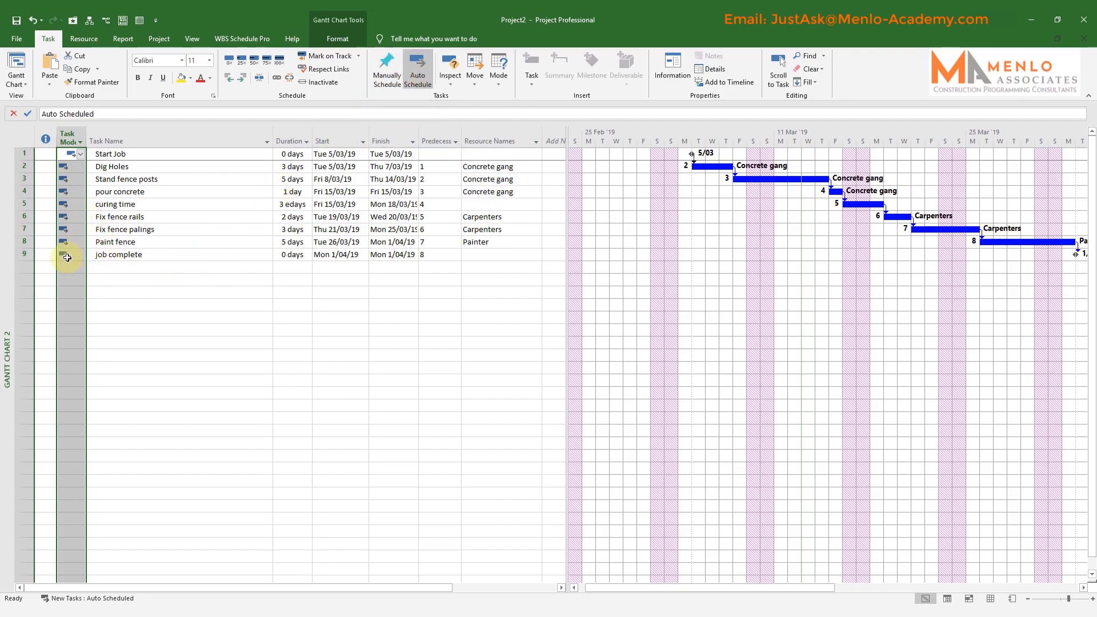
pyautogui.click(45, 139)
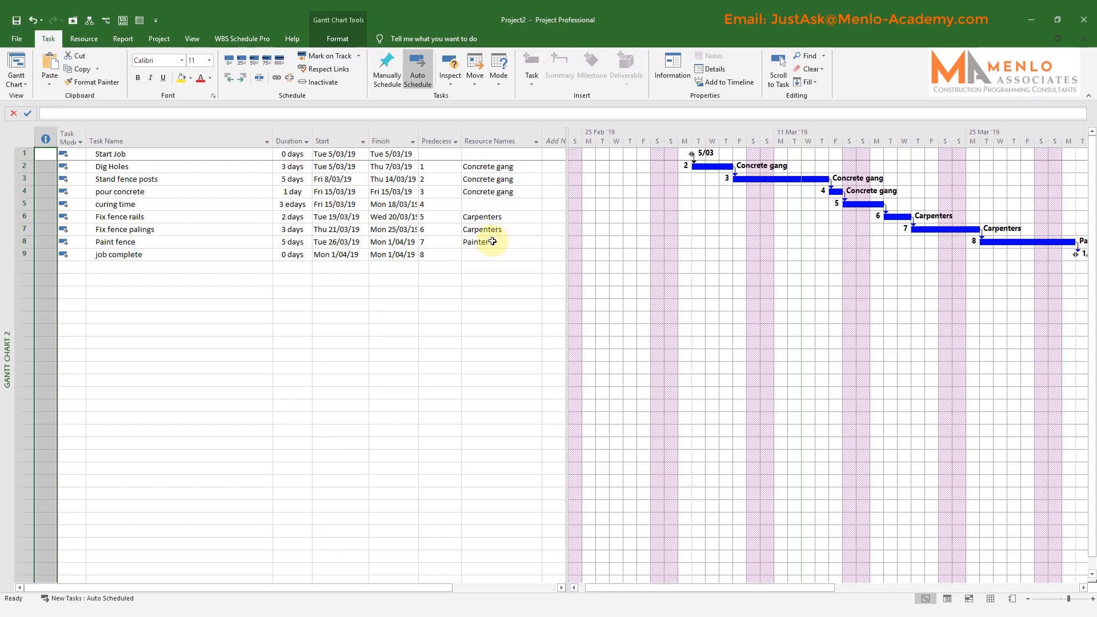
pyautogui.click(164, 207)
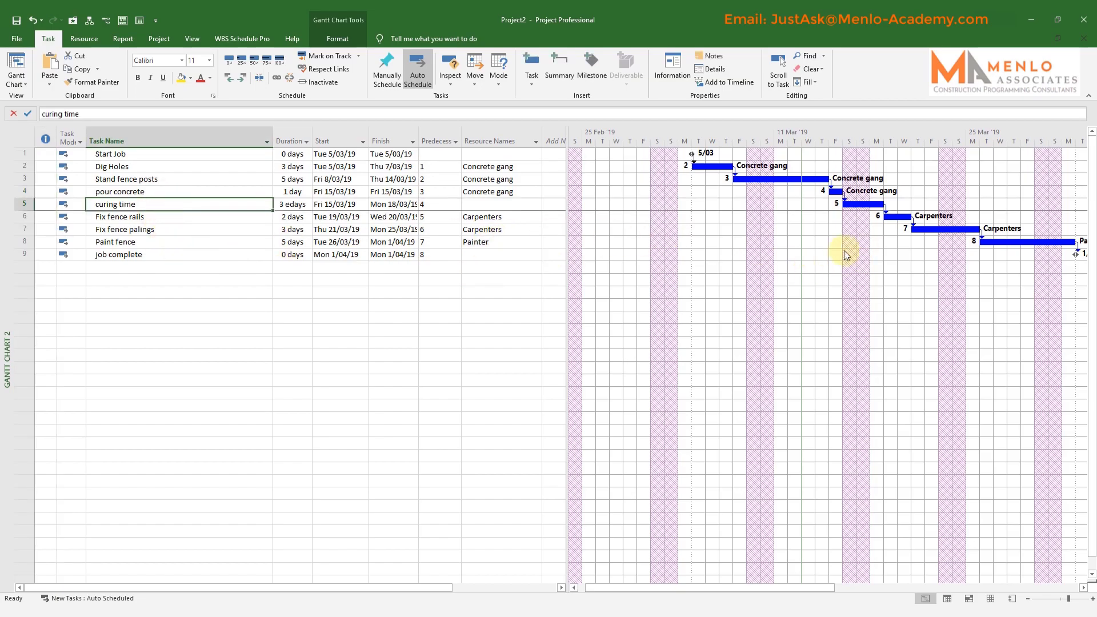
# Open the task information of Paint fence and review its general details, predecessors and assigned resources.
pyautogui.click(180, 245)
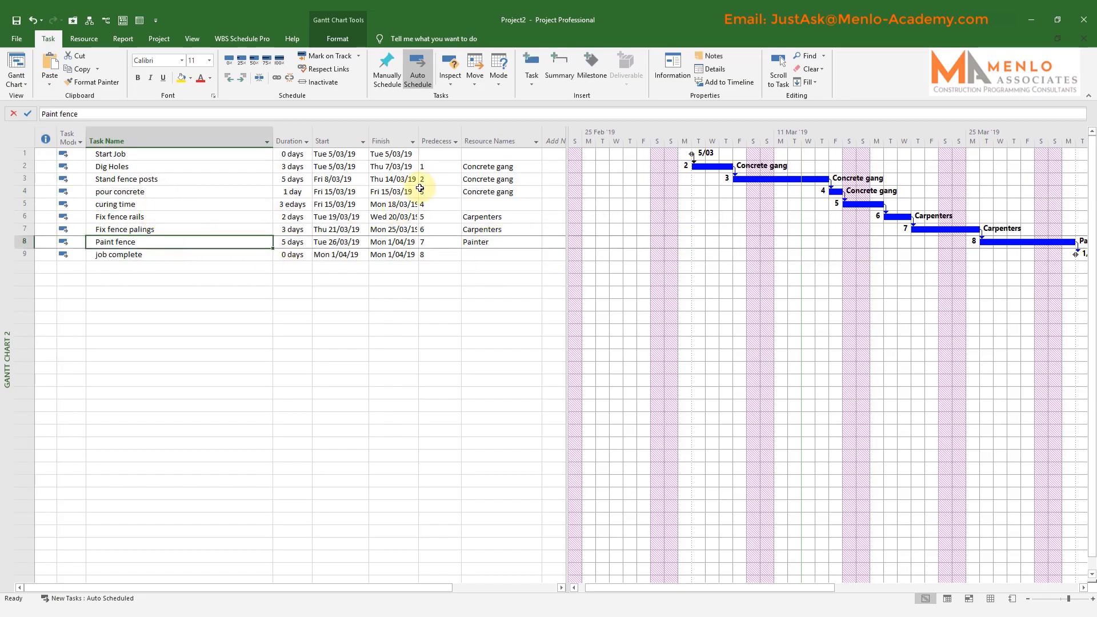
pyautogui.doubleClick(184, 242)
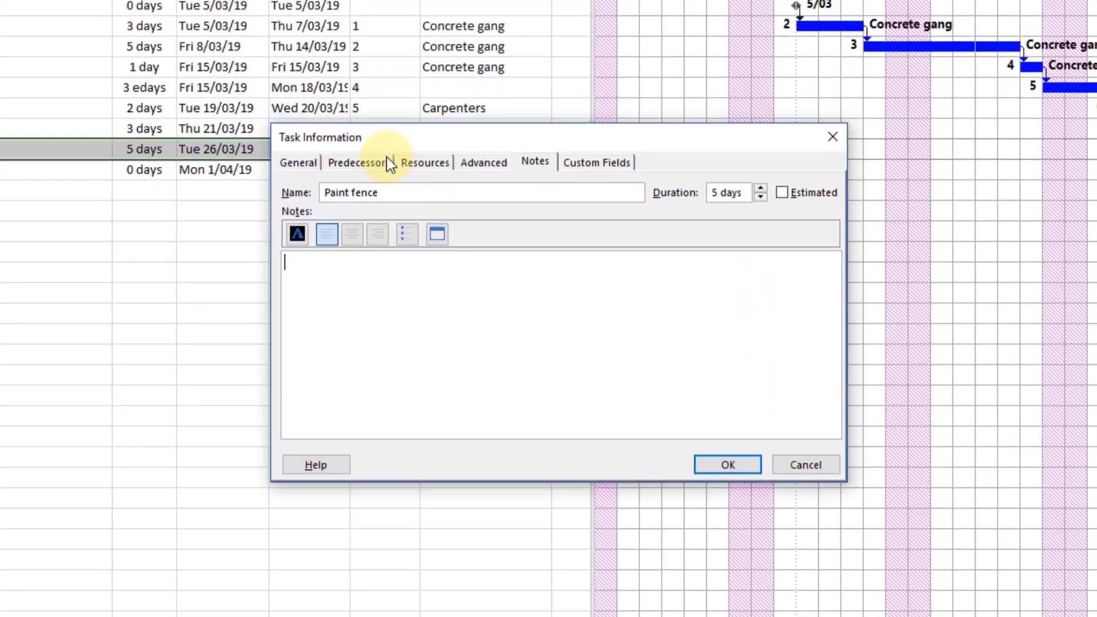
pyautogui.moveTo(393, 140); pyautogui.dragTo(366, 212)
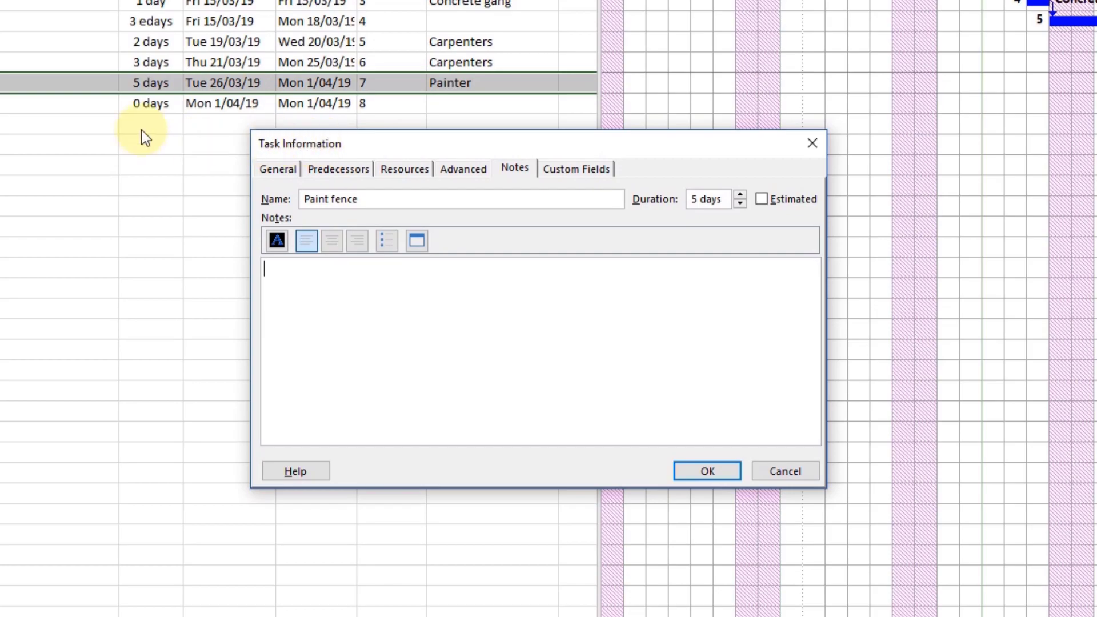
pyautogui.click(282, 172)
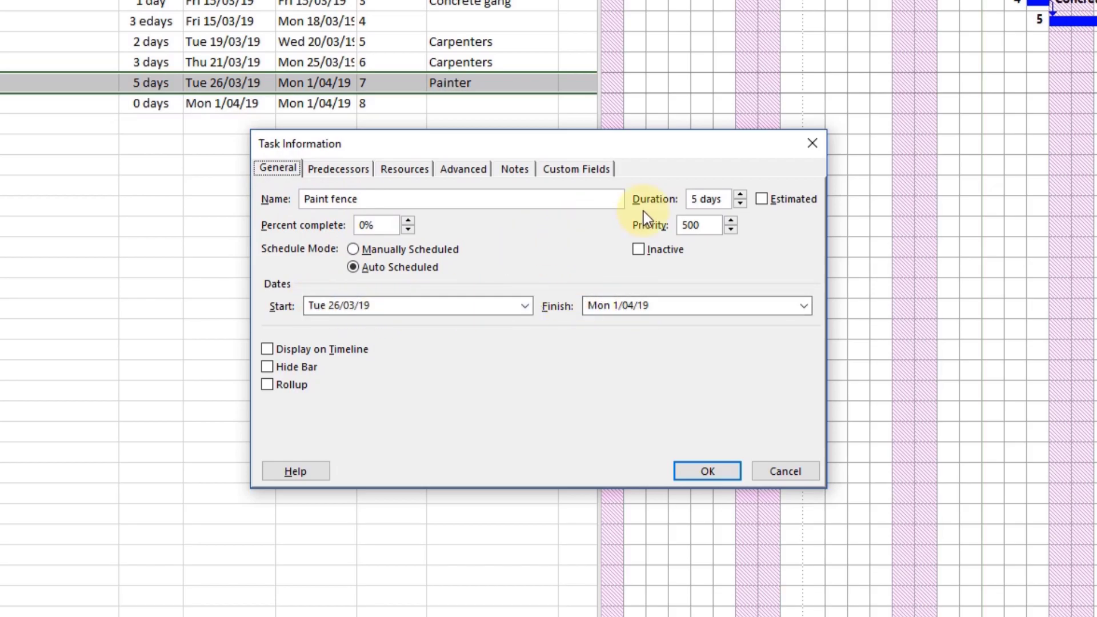
pyautogui.click(355, 174)
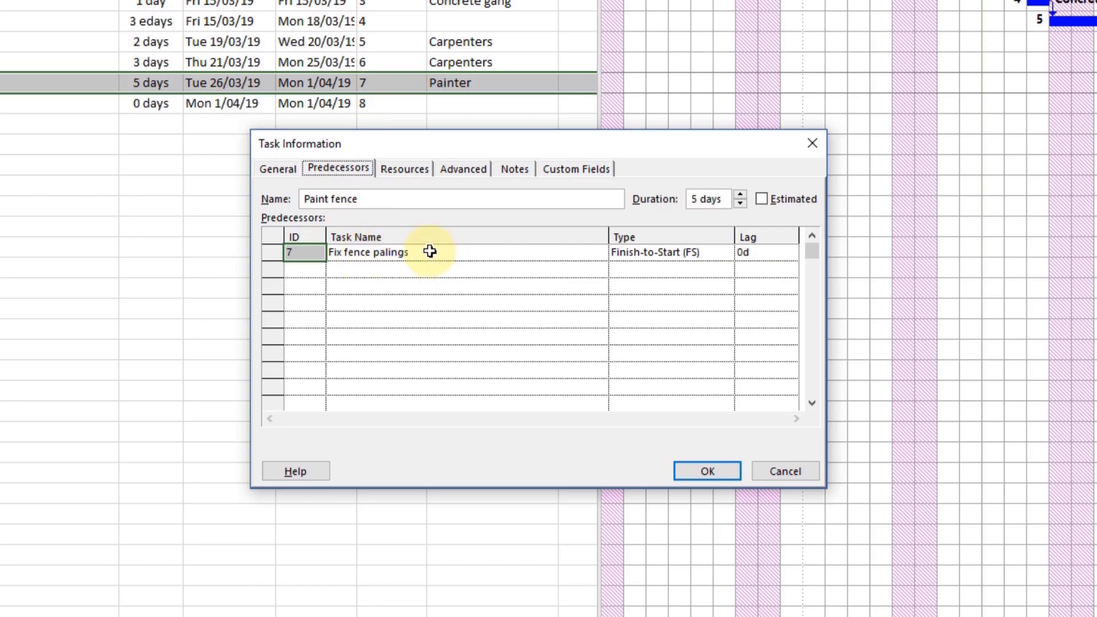
pyautogui.click(407, 170)
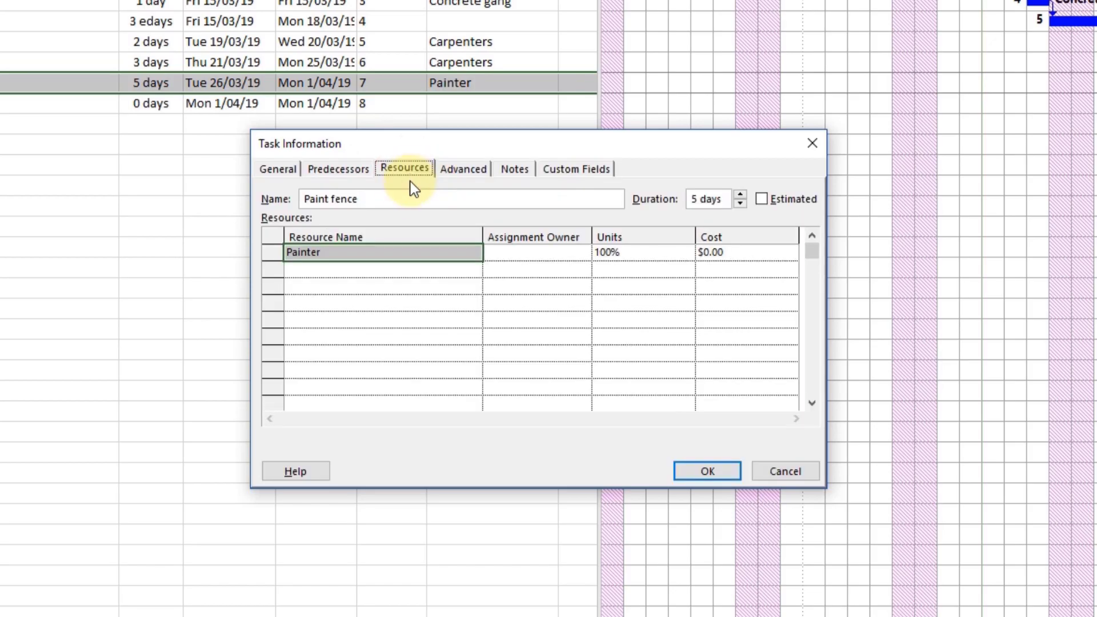
pyautogui.click(421, 273)
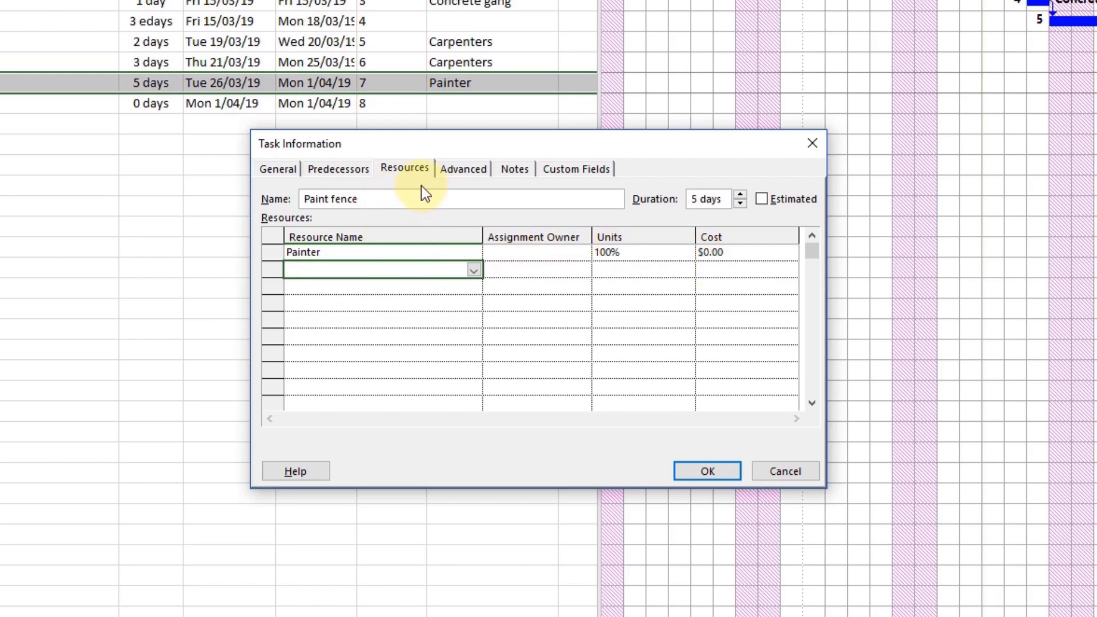
# Set the Paint fence task's constraint to Start No Earlier Than with the constraint date Thu 28/03/19.
pyautogui.click(461, 181)
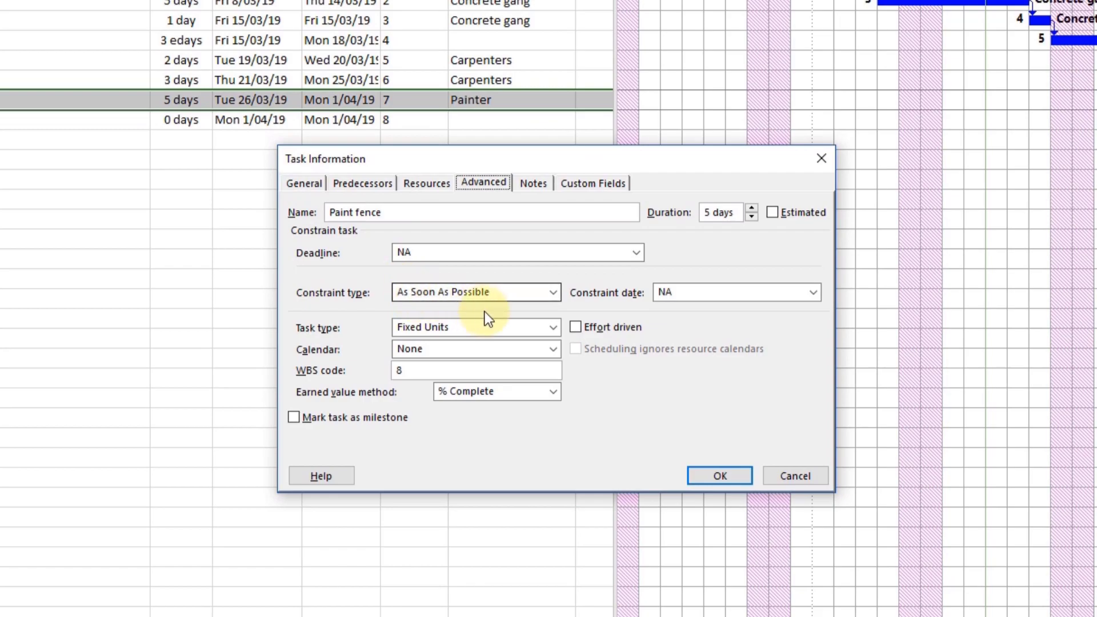
pyautogui.click(553, 293)
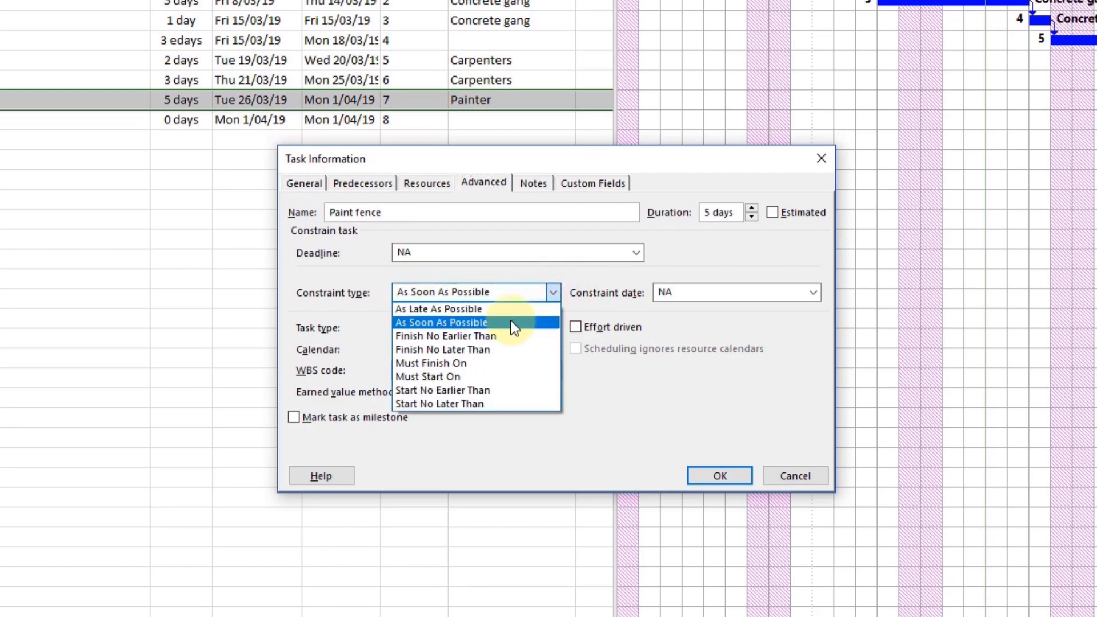
pyautogui.click(480, 392)
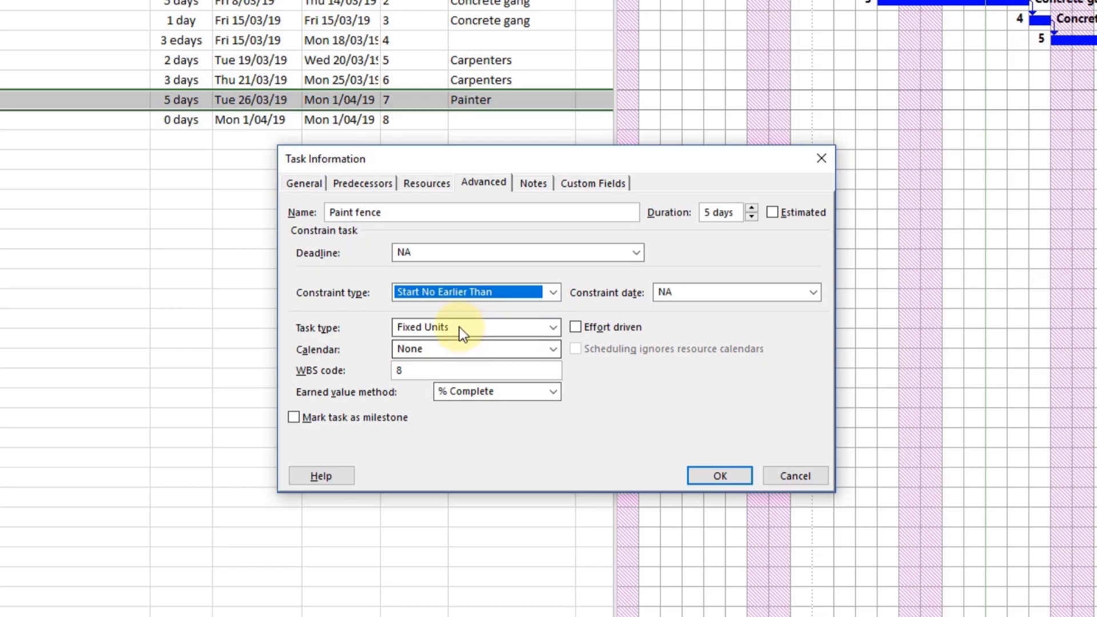
pyautogui.click(814, 295)
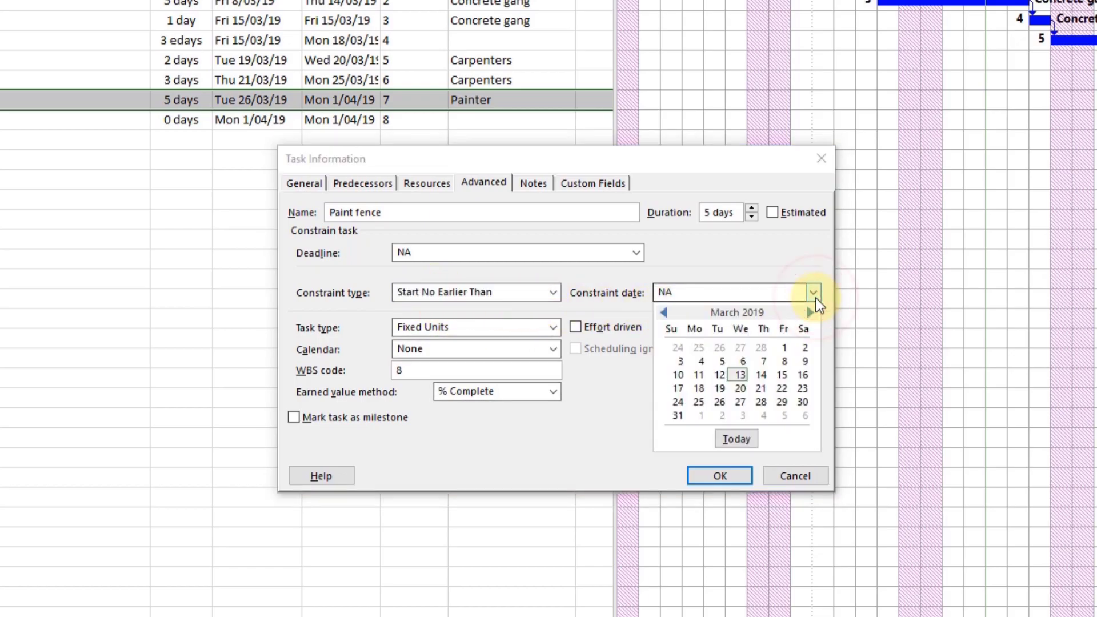
pyautogui.click(762, 402)
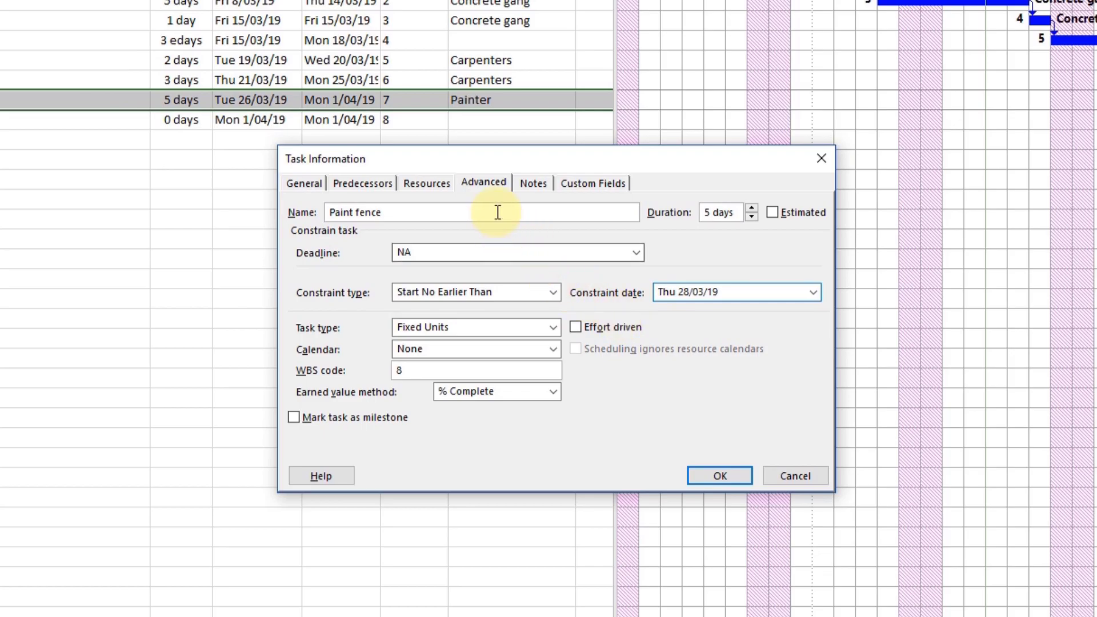
# Add the note "Contractor earliest available date is 28 March" to Paint fence and apply the task information changes.
pyautogui.click(531, 184)
pyautogui.click(312, 283)
pyautogui.write('Contractor earliest available date is 28 March')
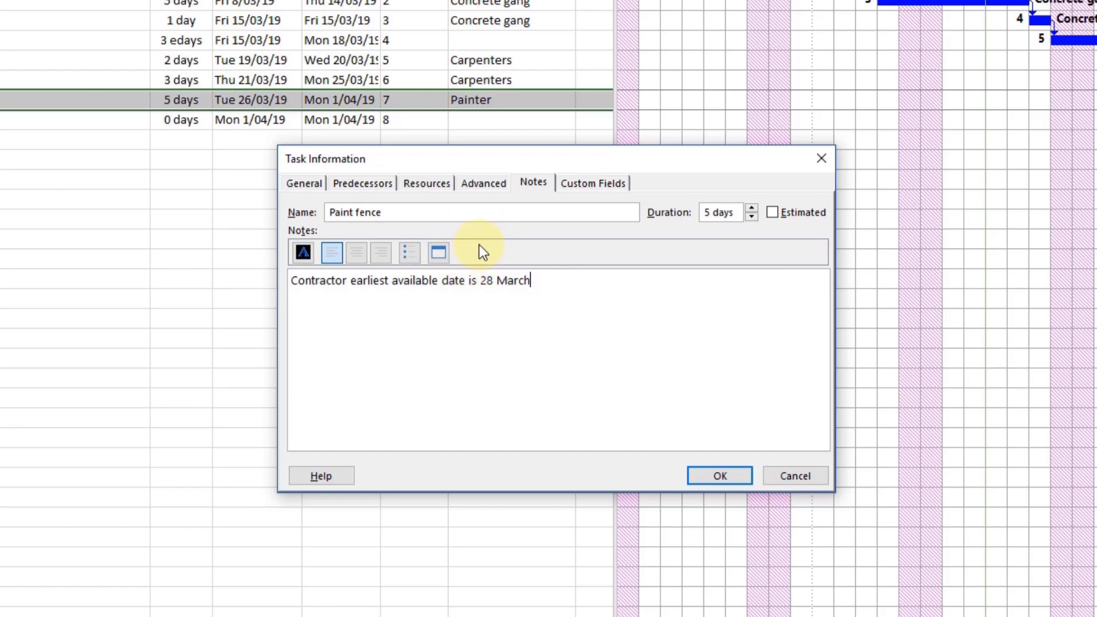
pyautogui.click(719, 475)
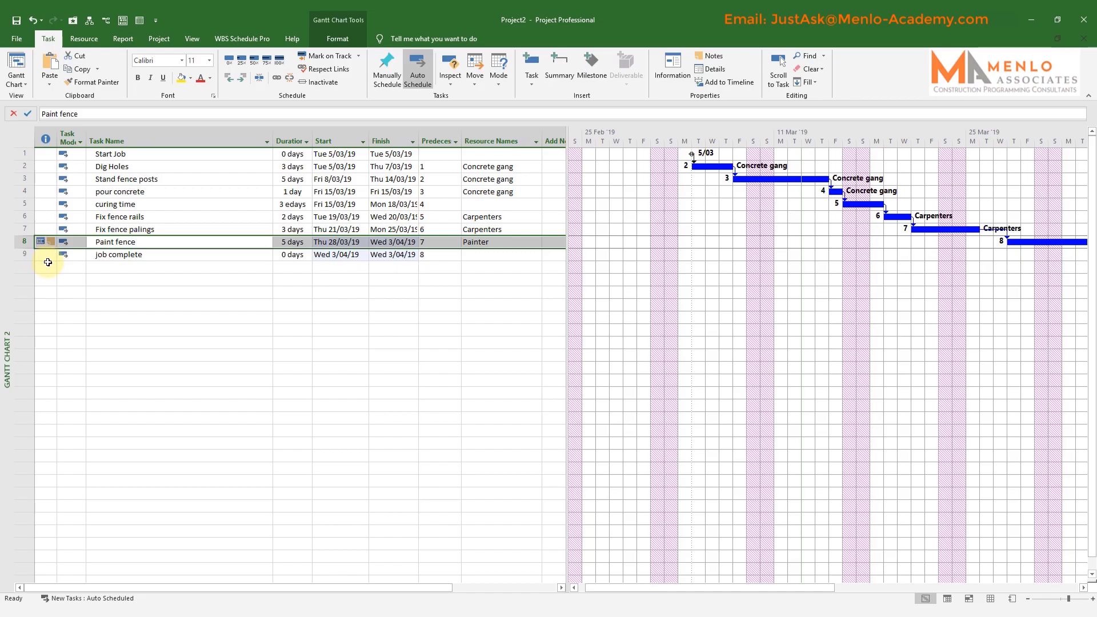
pyautogui.moveTo(42, 242)
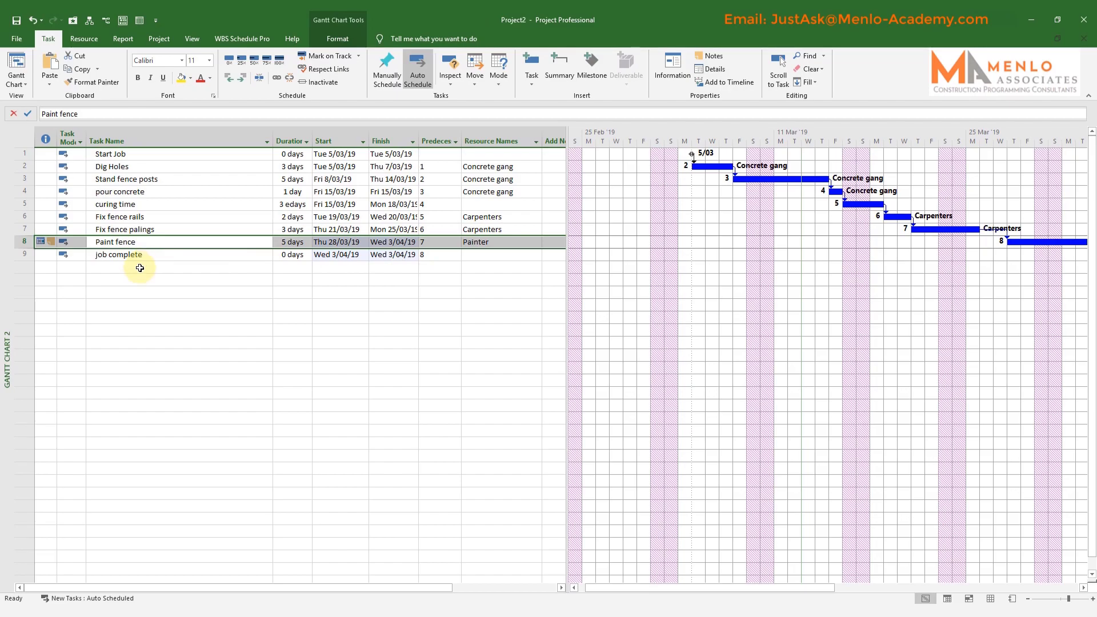
pyautogui.click(140, 267)
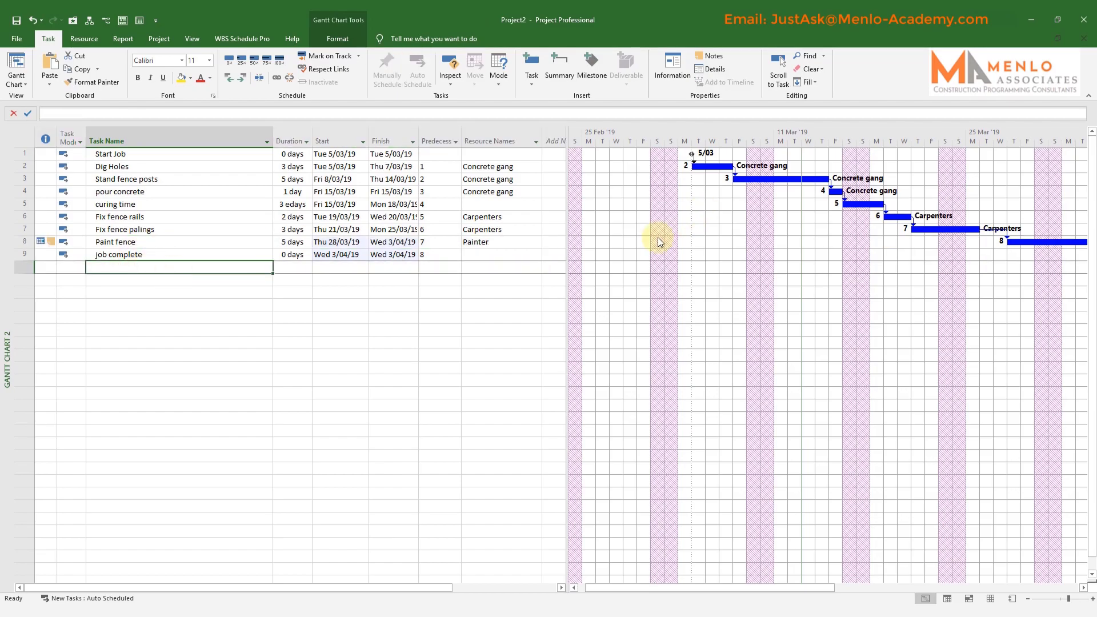